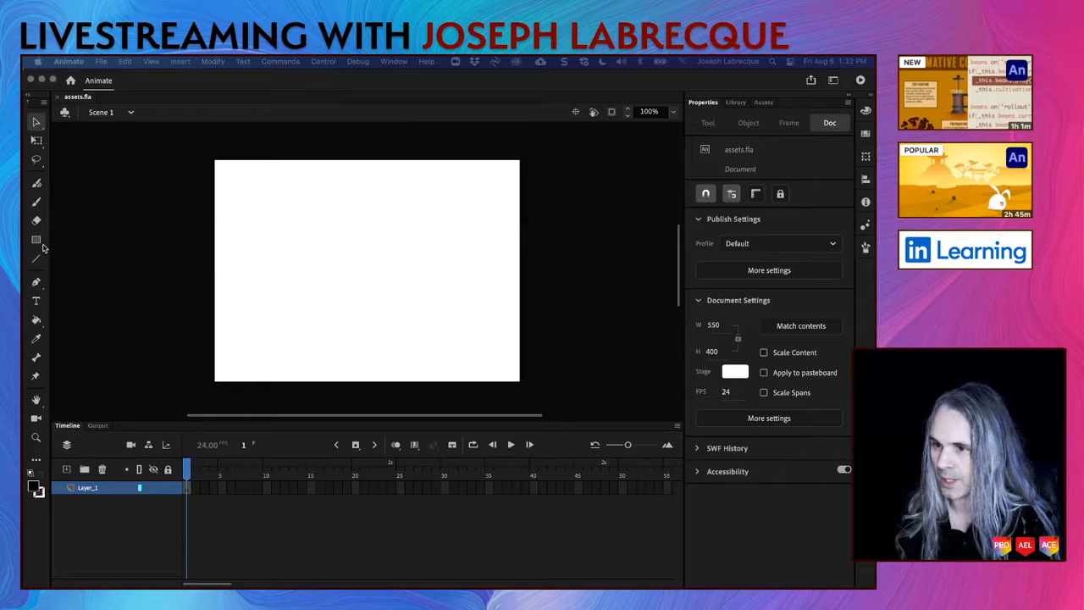
Step: Choose the Rectangle tool, close the floating Actions panel, and set a light orange fill and an olive green stroke
{"action": "left_click", "coordinate": [36, 243]}
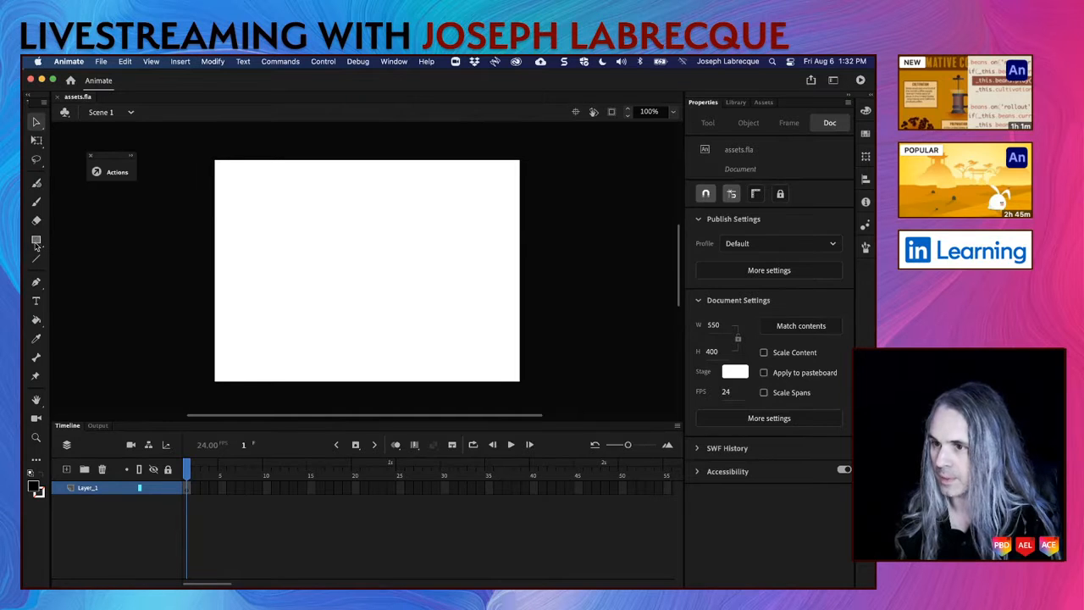
{"action": "left_click", "coordinate": [37, 241]}
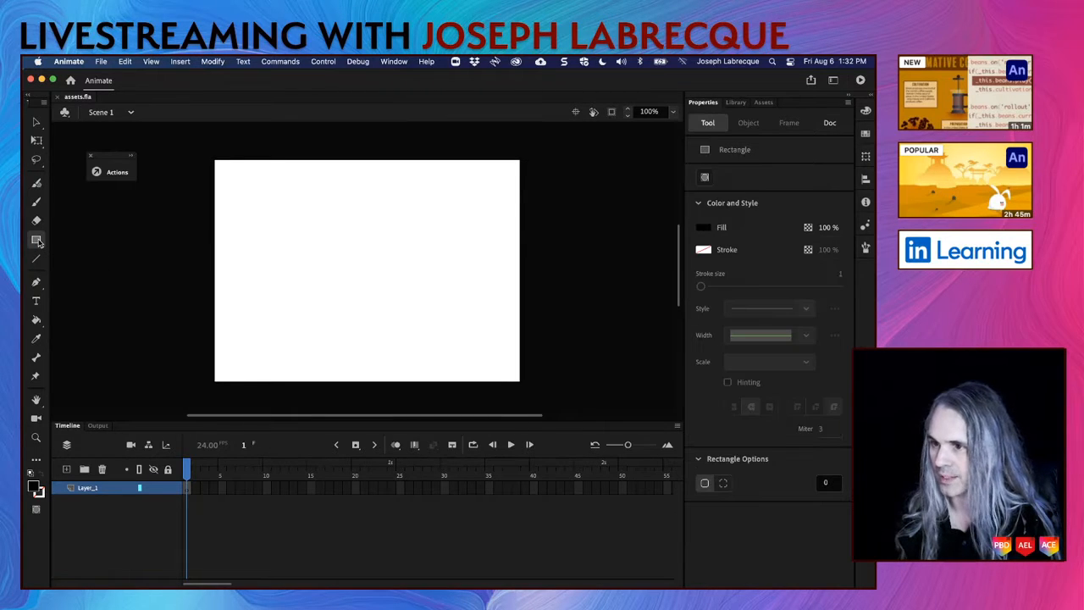
{"action": "left_click", "coordinate": [92, 157]}
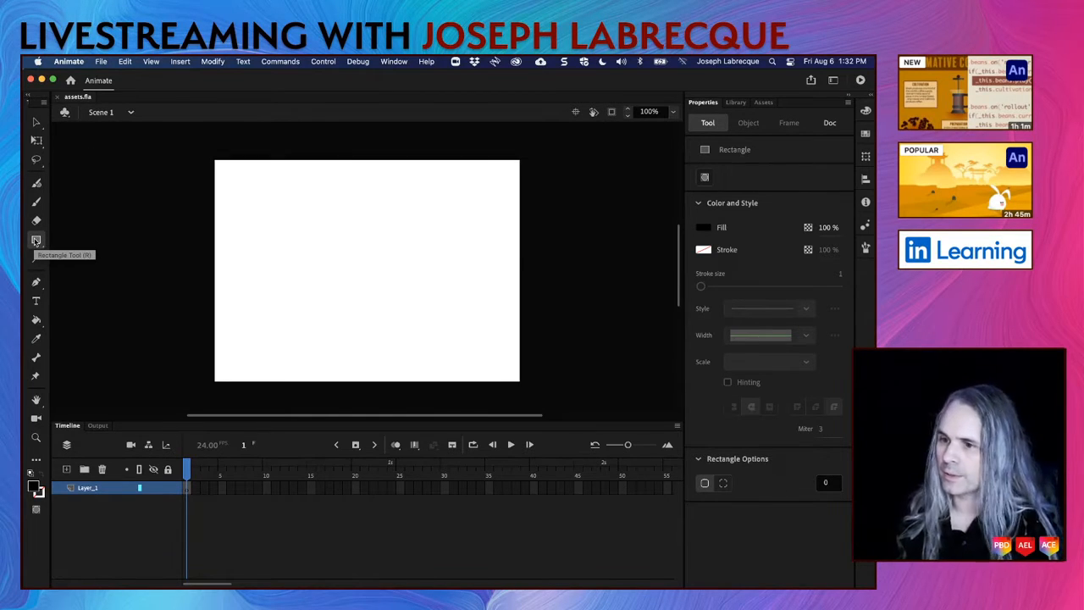
{"action": "left_click", "coordinate": [704, 229]}
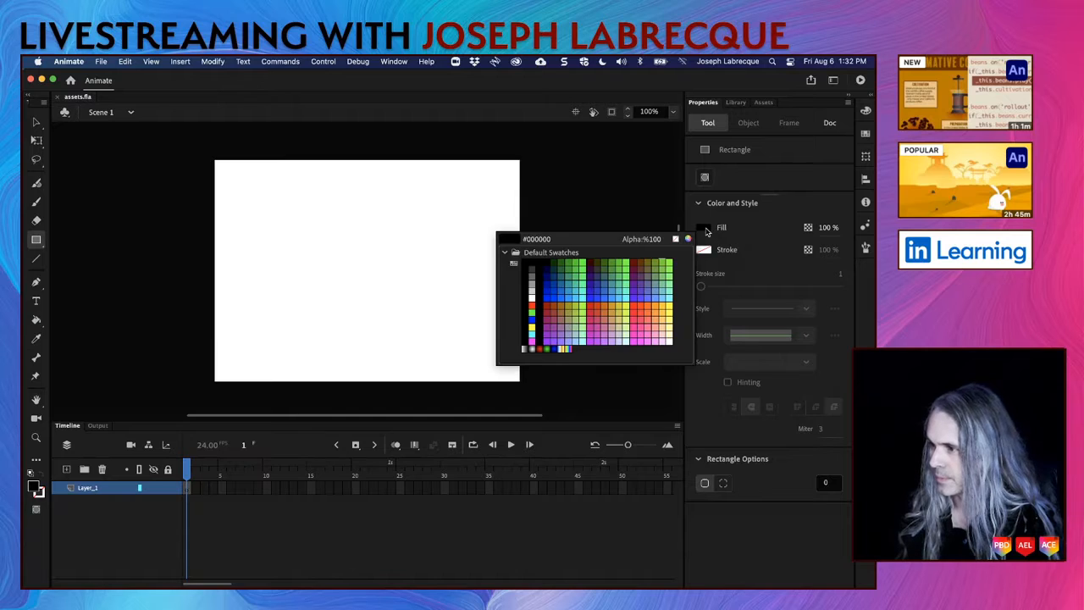
{"action": "left_click", "coordinate": [662, 320]}
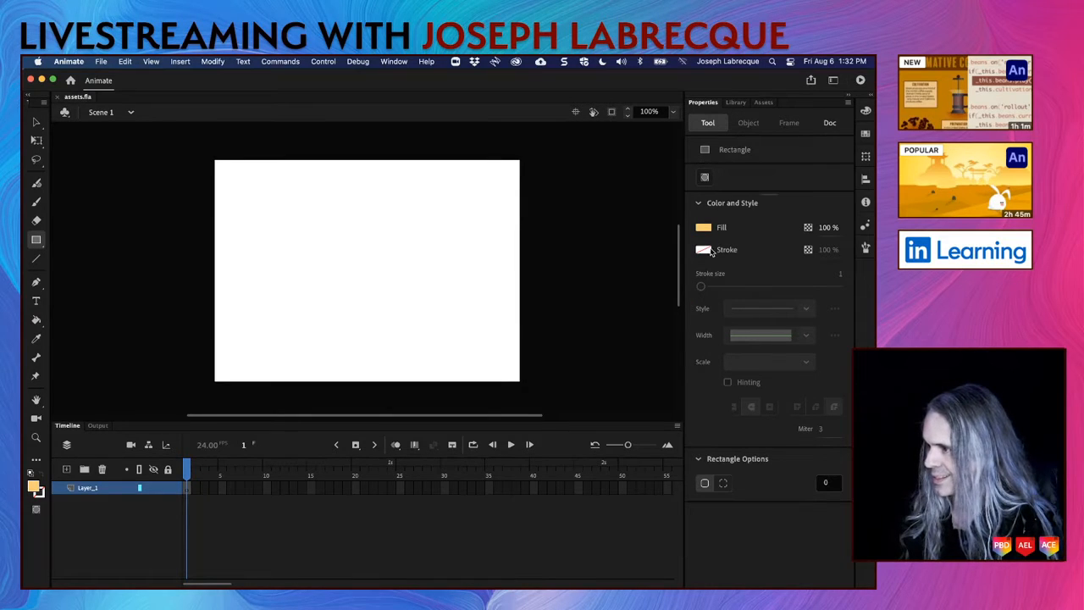
{"action": "left_click", "coordinate": [703, 248]}
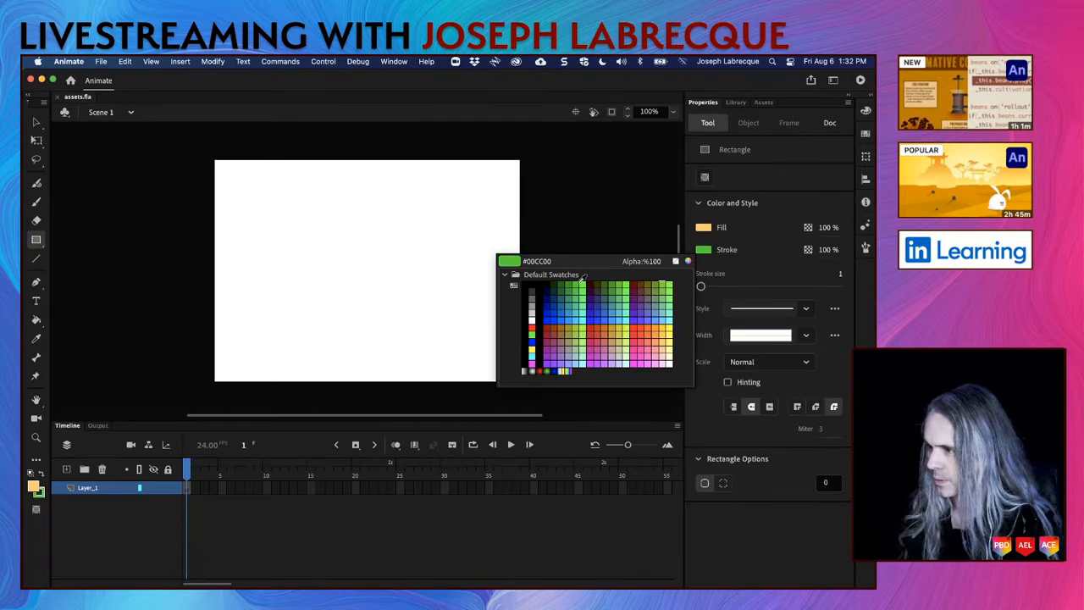
{"action": "left_click", "coordinate": [660, 289]}
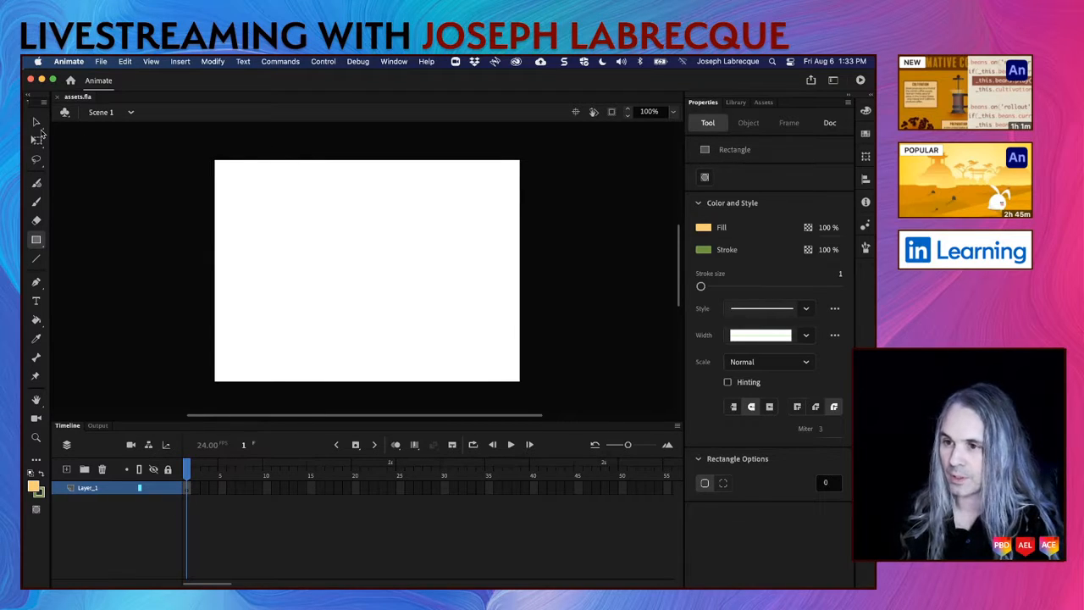
Step: Enable Snap to Grid and Snap to Pixels in the document's snapping settings
{"action": "left_click", "coordinate": [153, 65]}
{"action": "mouse_move", "coordinate": [193, 181]}
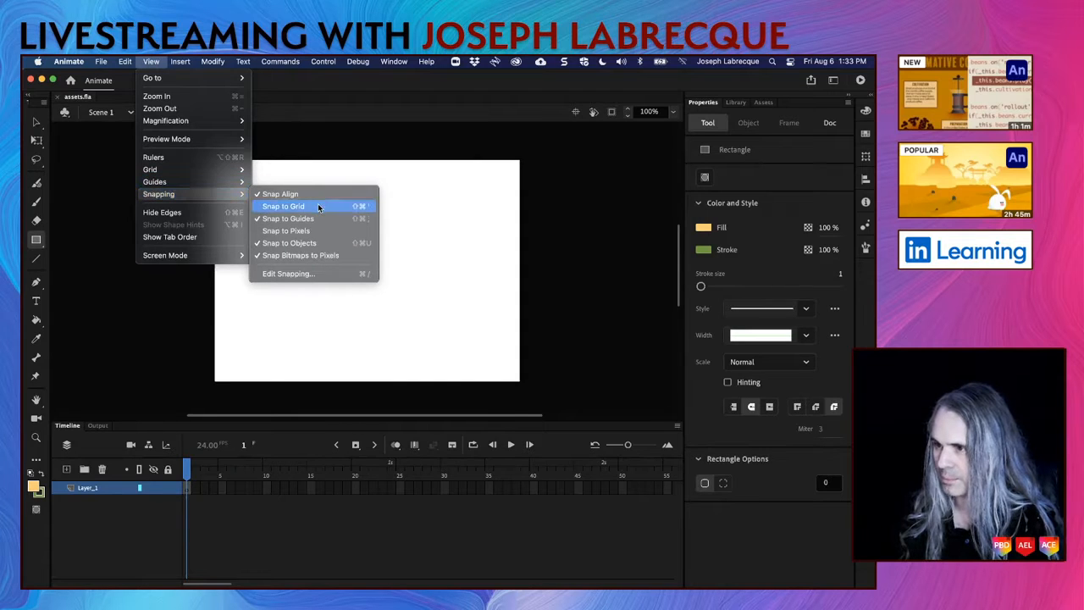
{"action": "left_click", "coordinate": [315, 272]}
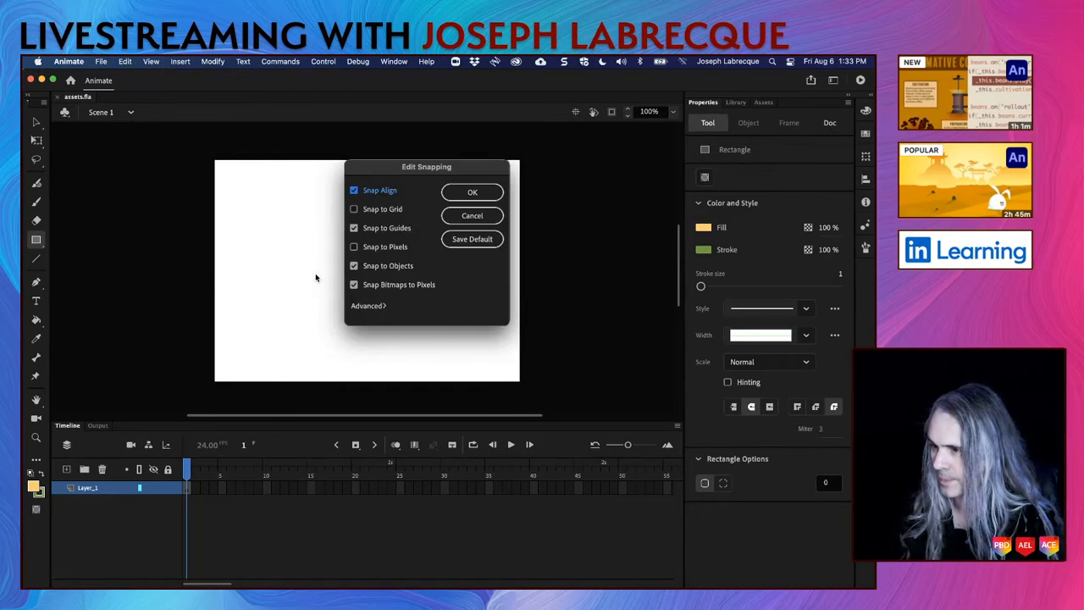
{"action": "left_click", "coordinate": [372, 210]}
{"action": "left_click", "coordinate": [378, 248]}
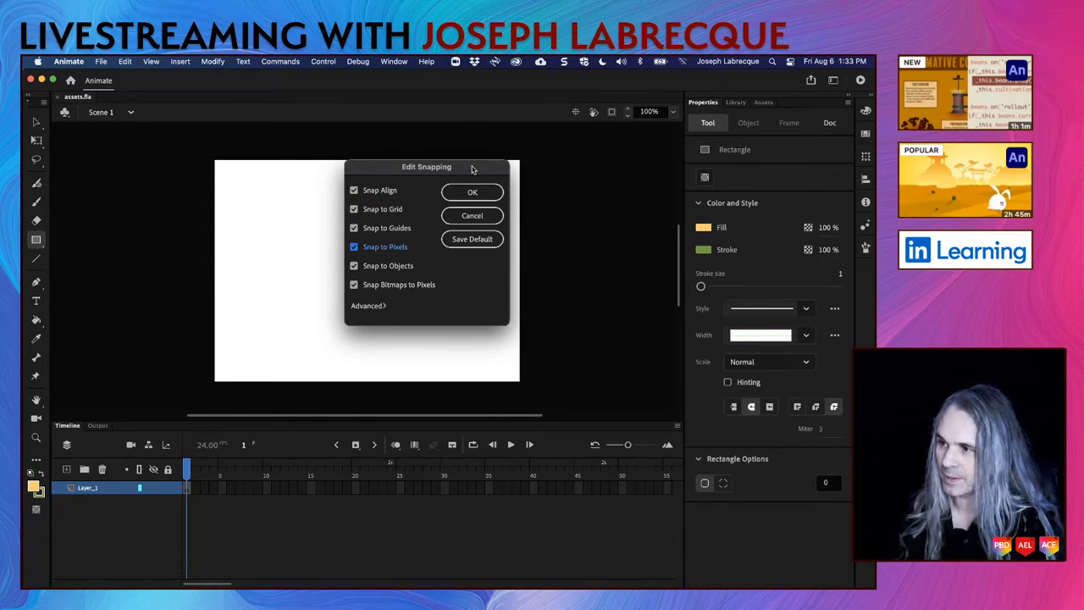
{"action": "left_click_drag", "start_coordinate": [474, 167], "coordinate": [416, 200]}
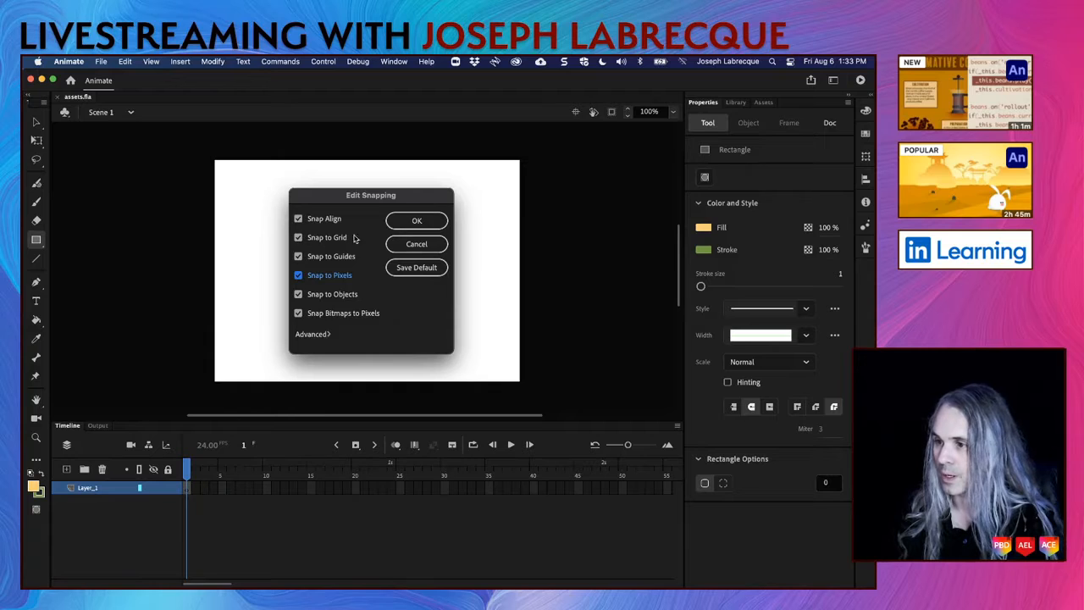
{"action": "left_click", "coordinate": [416, 221]}
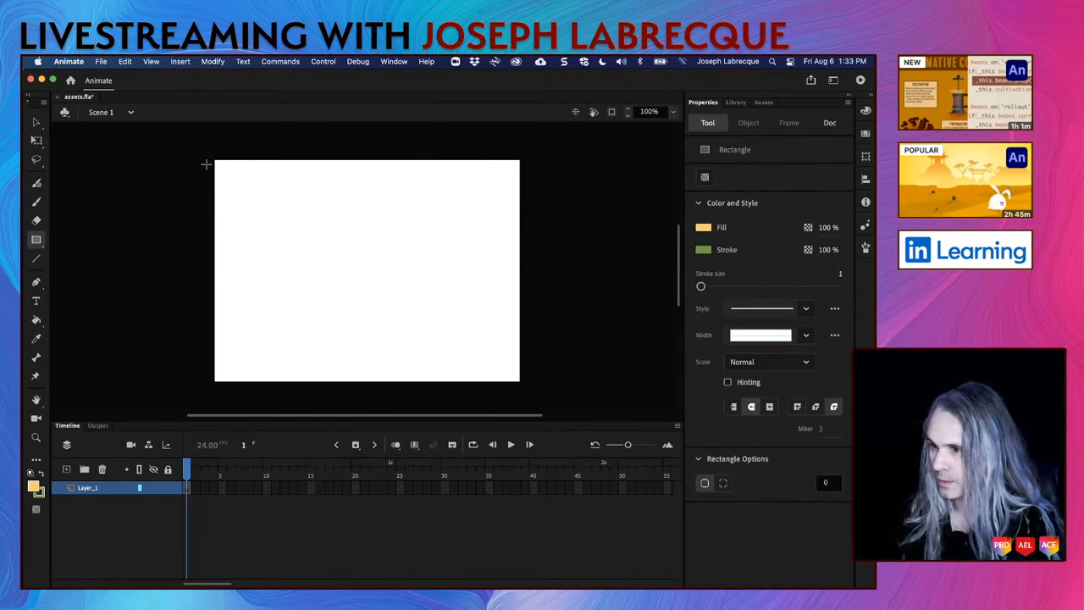
Step: Draw a rectangle covering the whole 550 by 400 stage and set its stroke size to 27
{"action": "left_click_drag", "start_coordinate": [215, 159], "coordinate": [519, 381]}
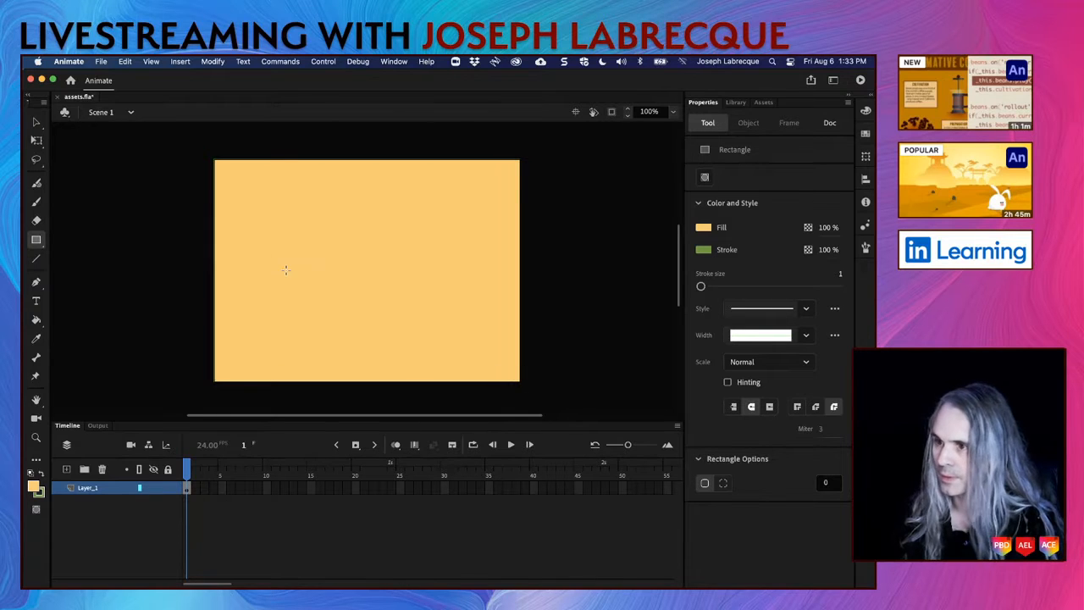
{"action": "left_click", "coordinate": [36, 122]}
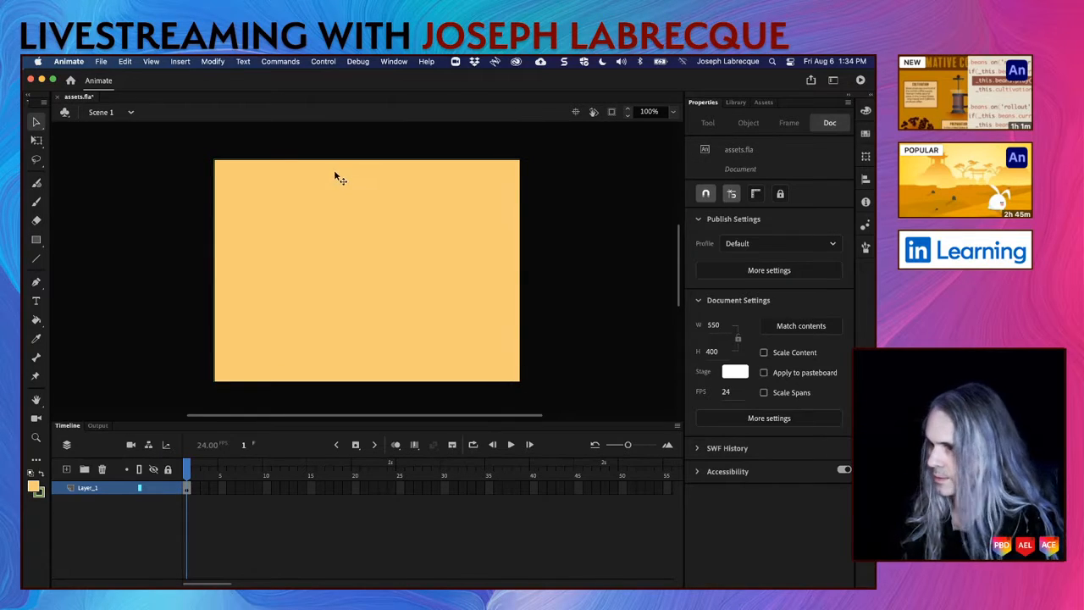
{"action": "left_click", "coordinate": [337, 169]}
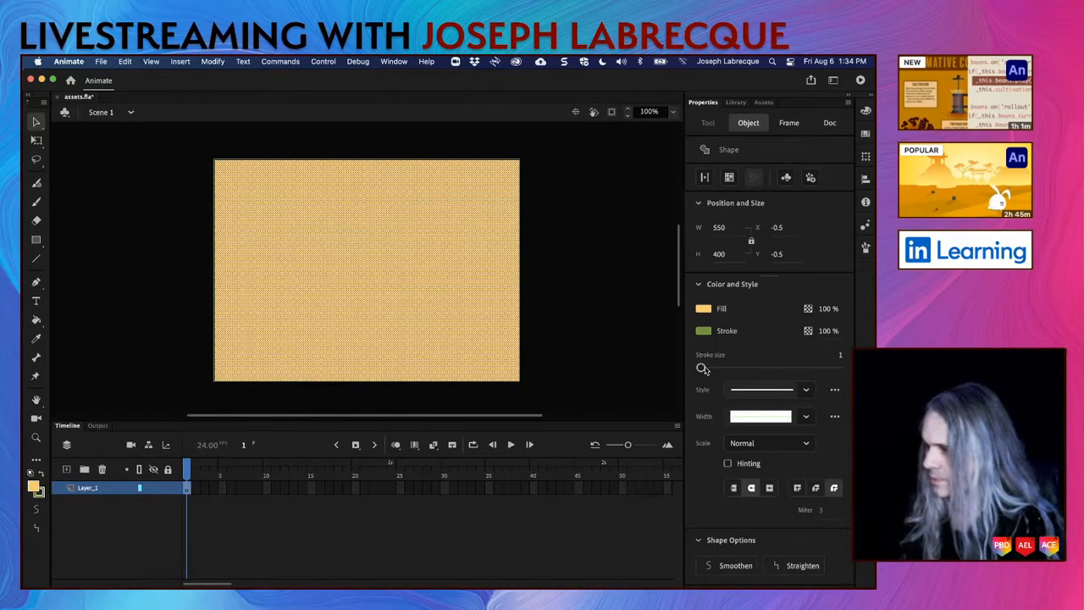
{"action": "left_click_drag", "start_coordinate": [700, 367], "coordinate": [721, 371]}
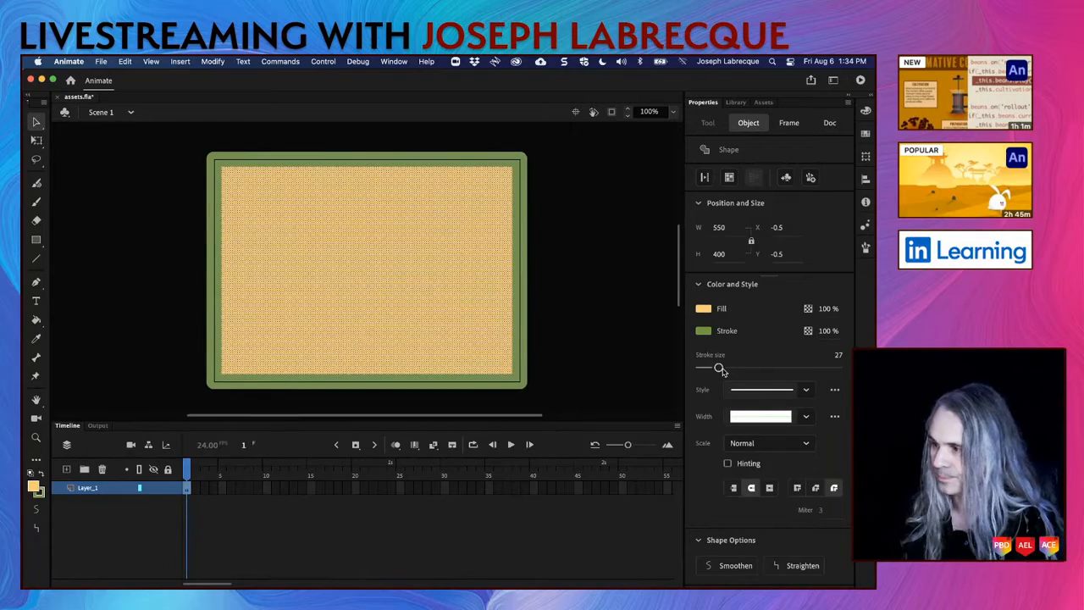
{"action": "left_click", "coordinate": [807, 390]}
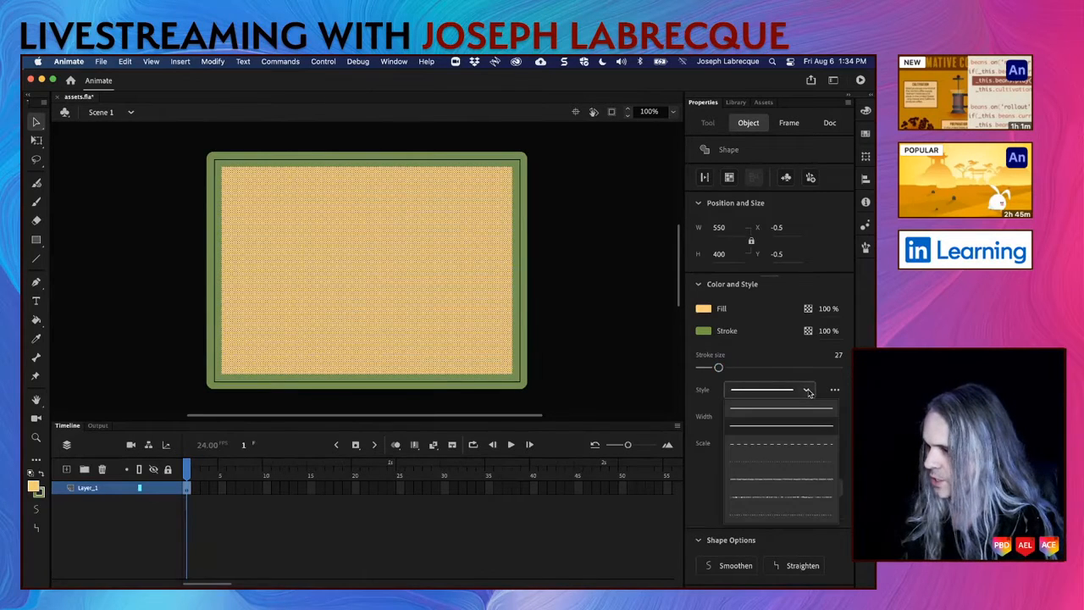
{"action": "left_click", "coordinate": [706, 395]}
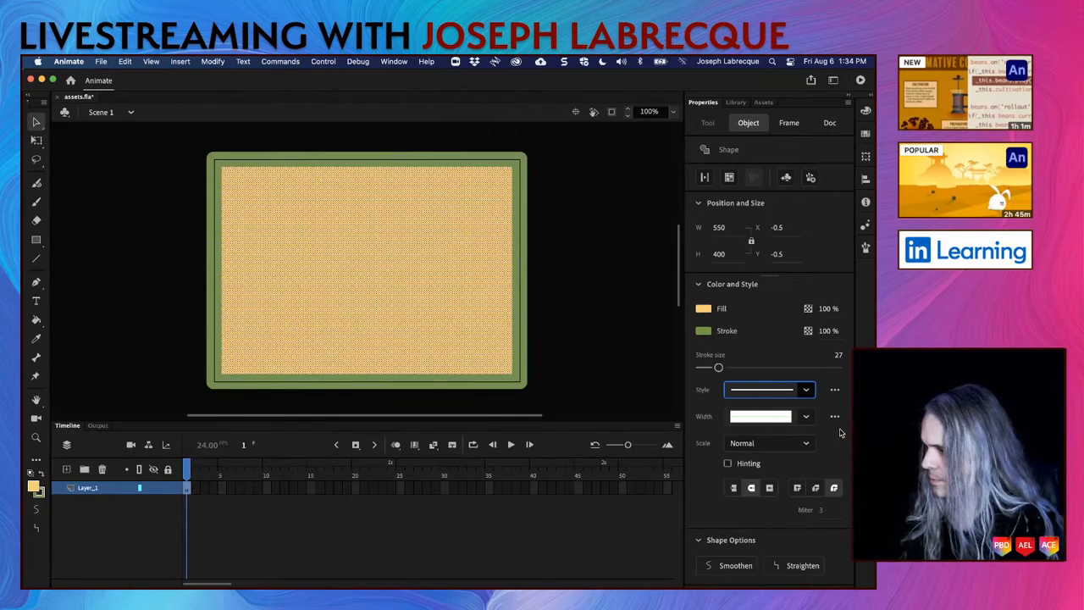
{"action": "left_click", "coordinate": [835, 415]}
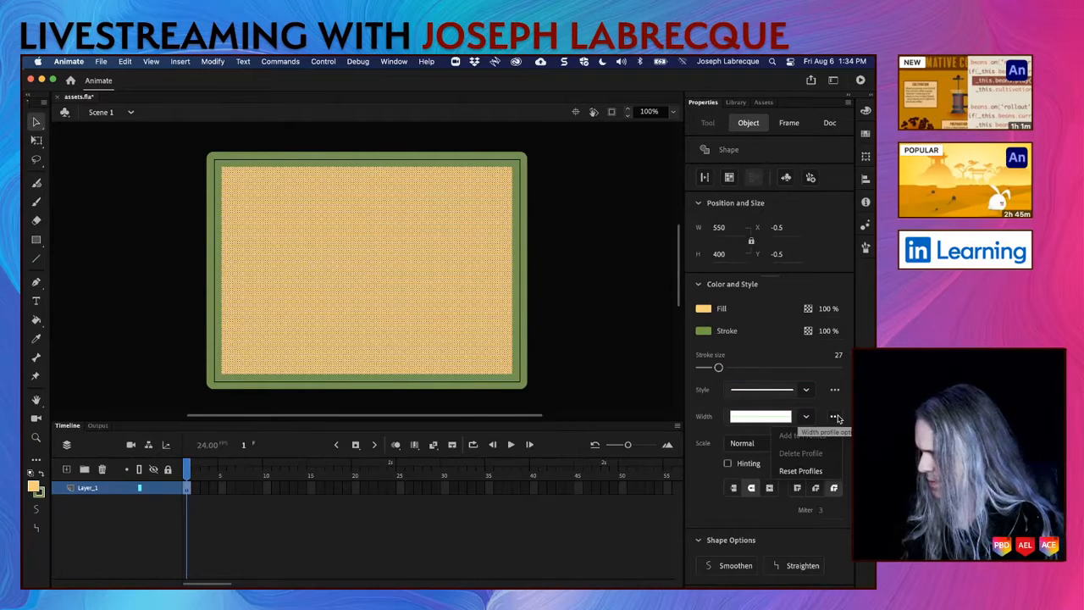
{"action": "left_click", "coordinate": [835, 416]}
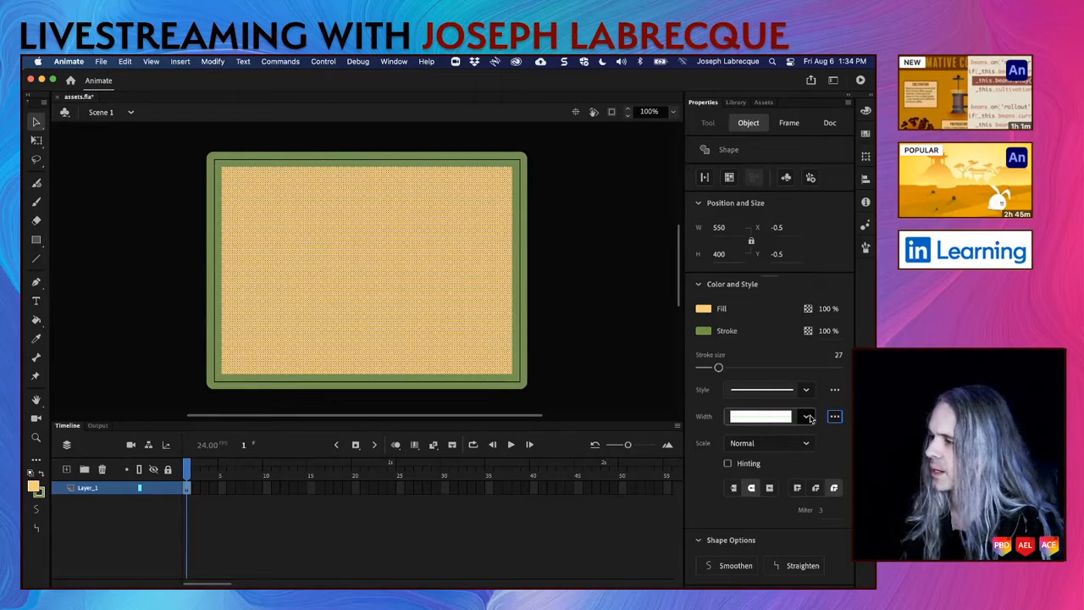
Step: Browse the Arrows and Artistic brushes in the Brush Library and apply Chalk - Blunt to the rectangle's stroke
{"action": "left_click", "coordinate": [865, 247]}
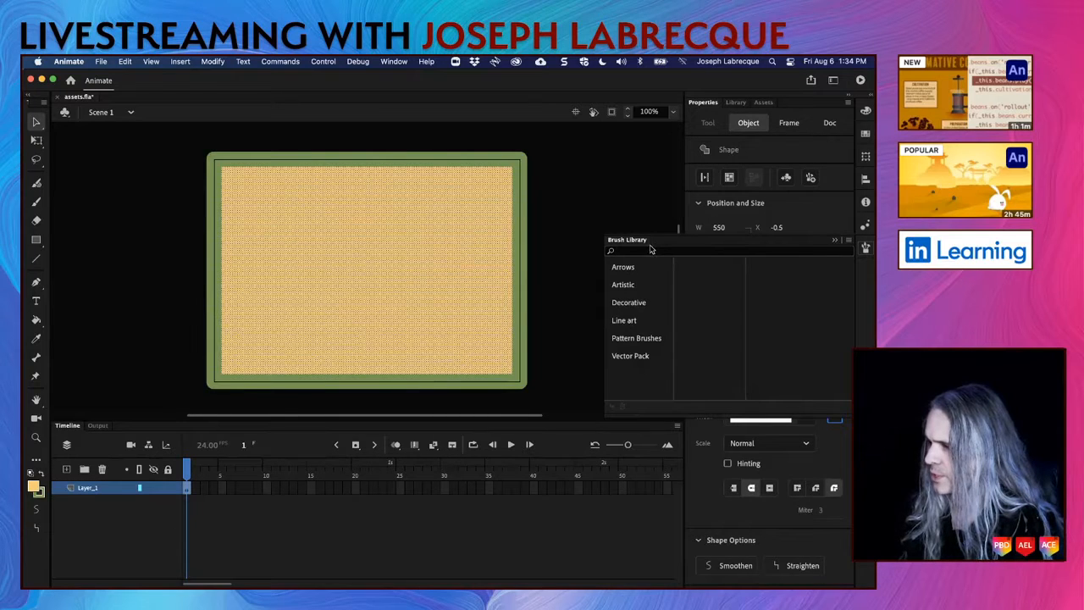
{"action": "left_click", "coordinate": [624, 268]}
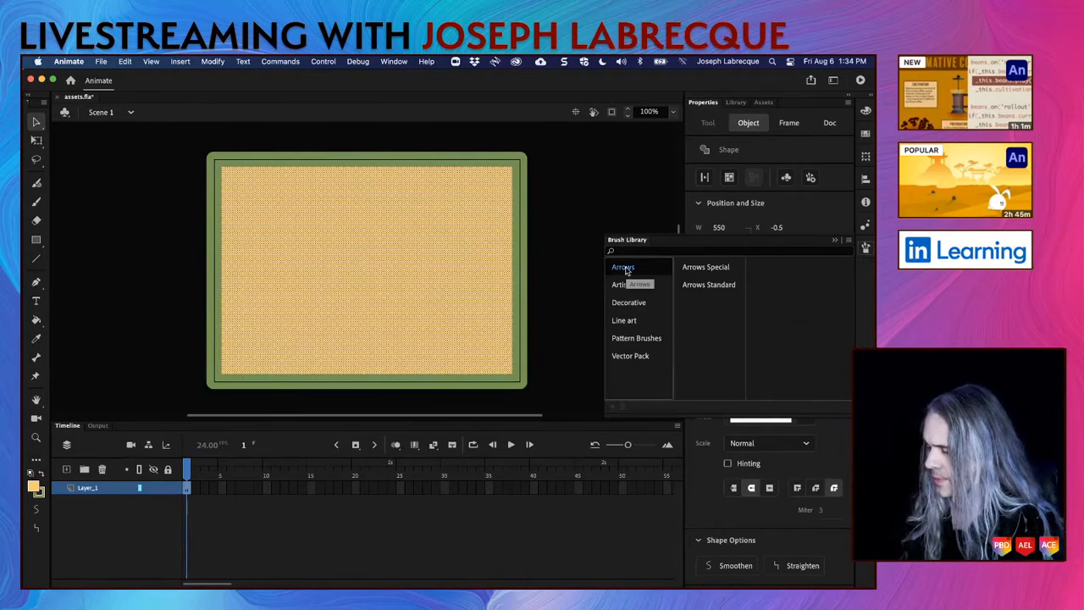
{"action": "left_click", "coordinate": [696, 268]}
{"action": "left_click", "coordinate": [638, 286]}
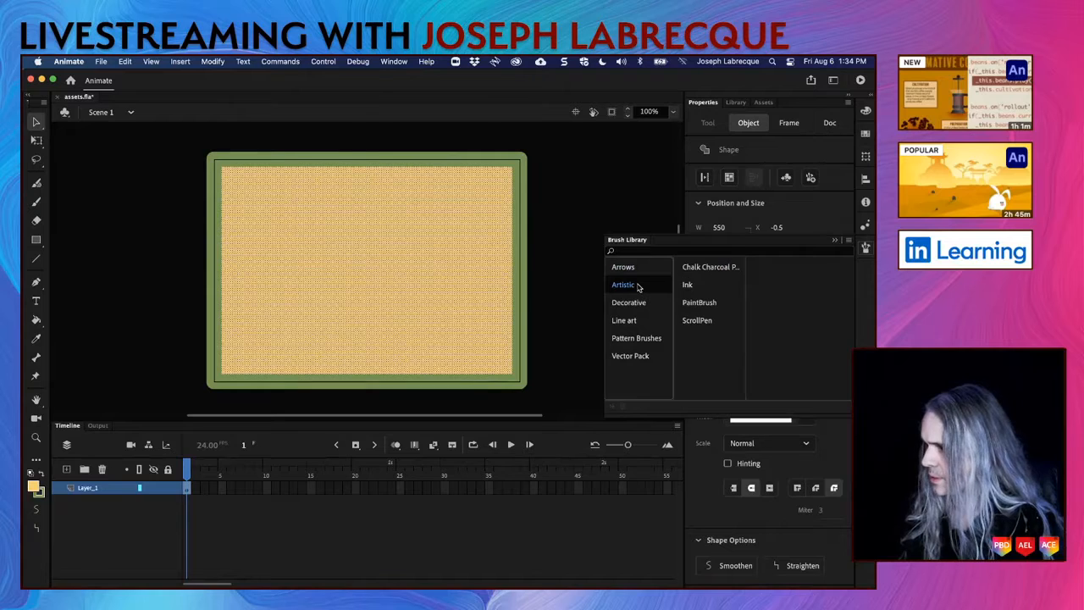
{"action": "left_click", "coordinate": [702, 270]}
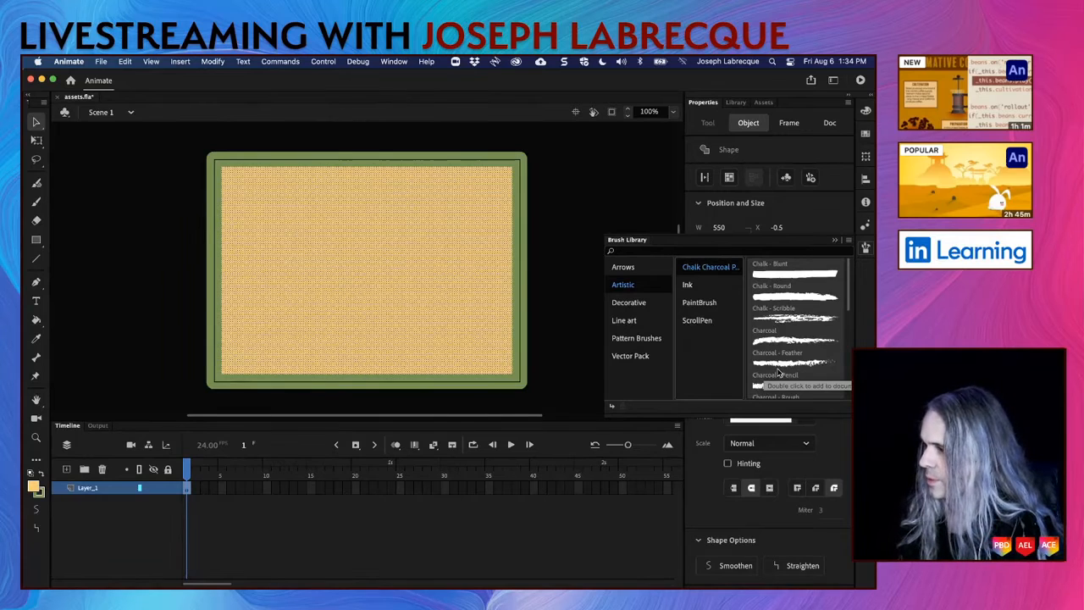
{"action": "left_click", "coordinate": [712, 302]}
{"action": "scroll", "coordinate": [806, 346], "scroll_direction": "down", "scroll_amount": 5}
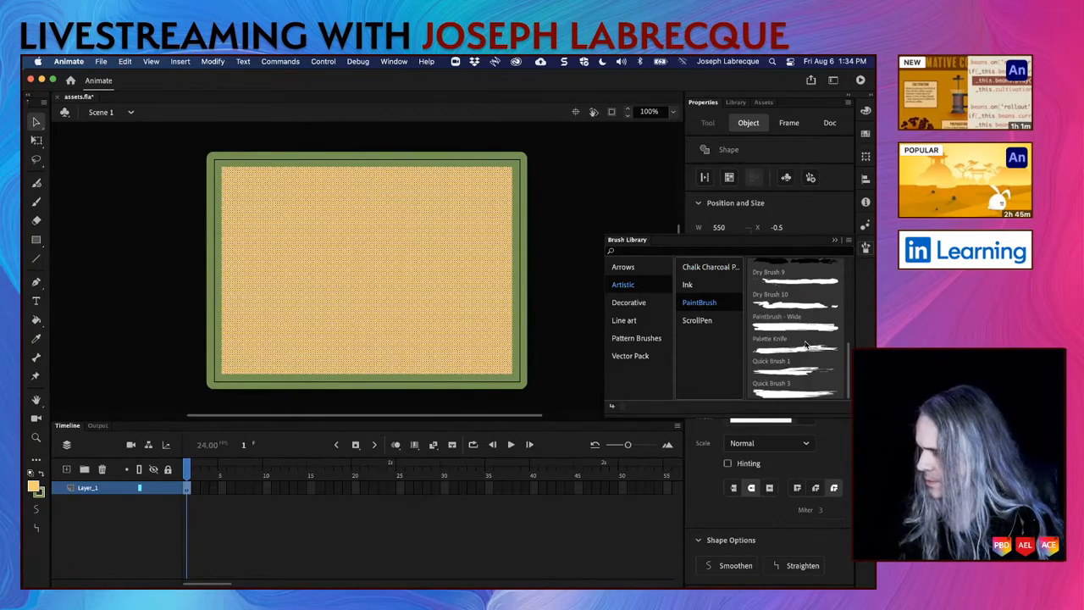
{"action": "left_click", "coordinate": [714, 291]}
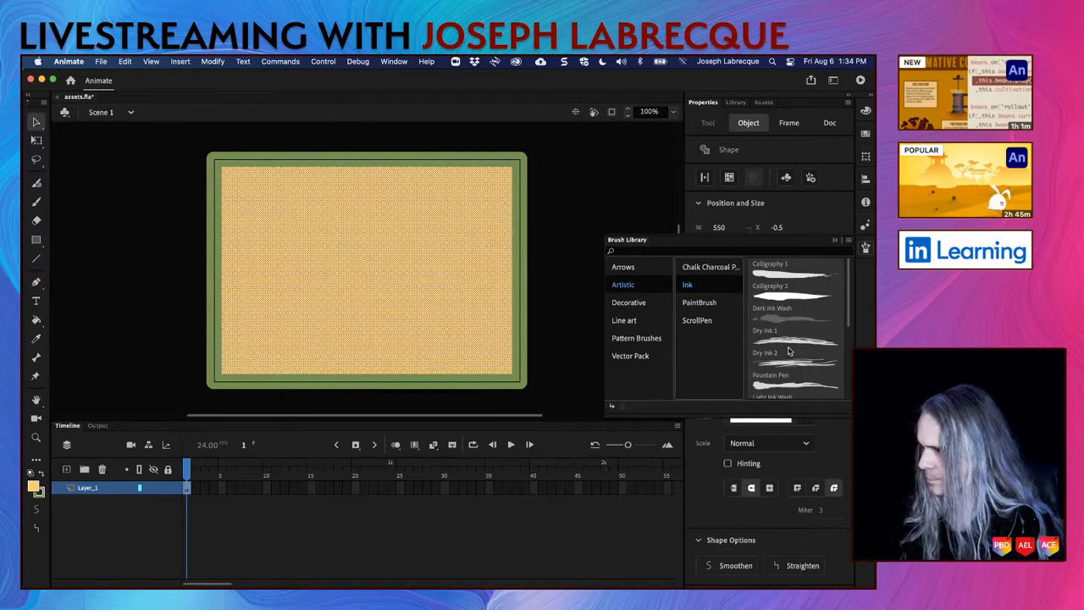
{"action": "scroll", "coordinate": [788, 350], "scroll_direction": "down", "scroll_amount": 5}
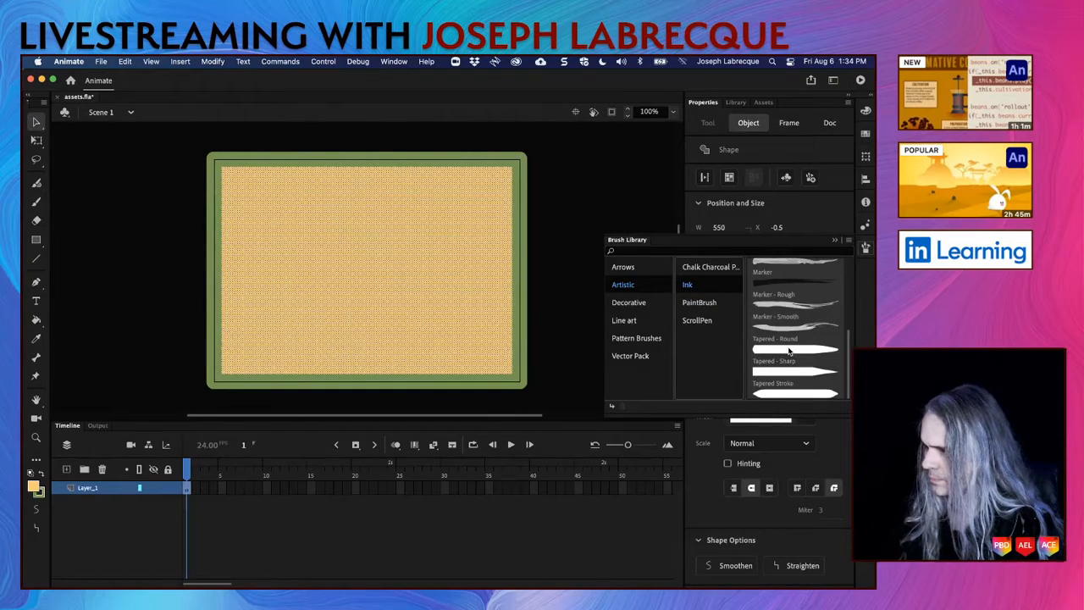
{"action": "left_click", "coordinate": [704, 321]}
{"action": "left_click", "coordinate": [696, 270]}
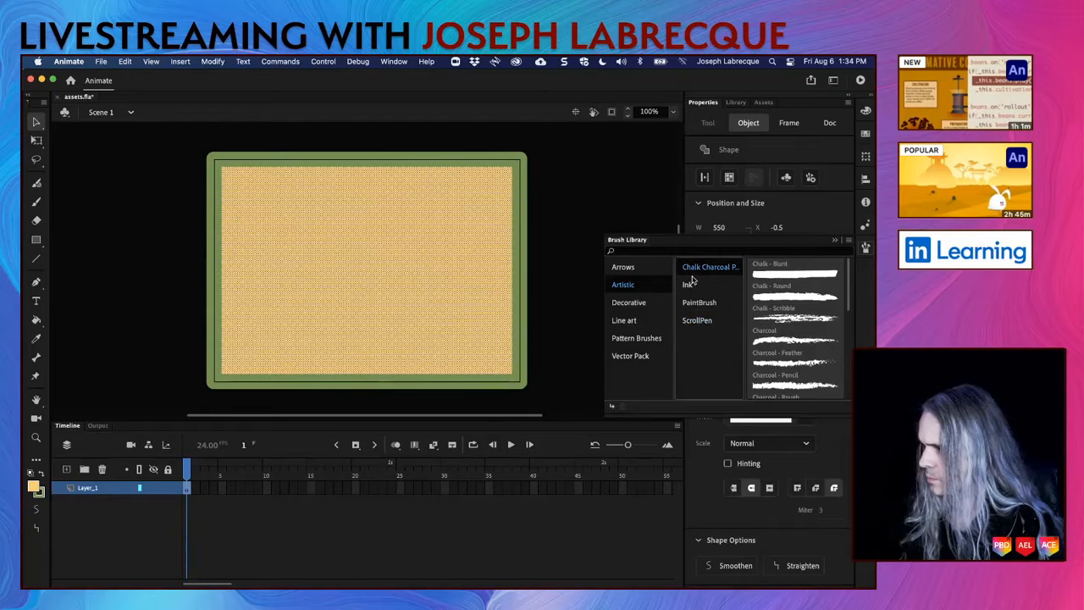
{"action": "double_click", "coordinate": [796, 276]}
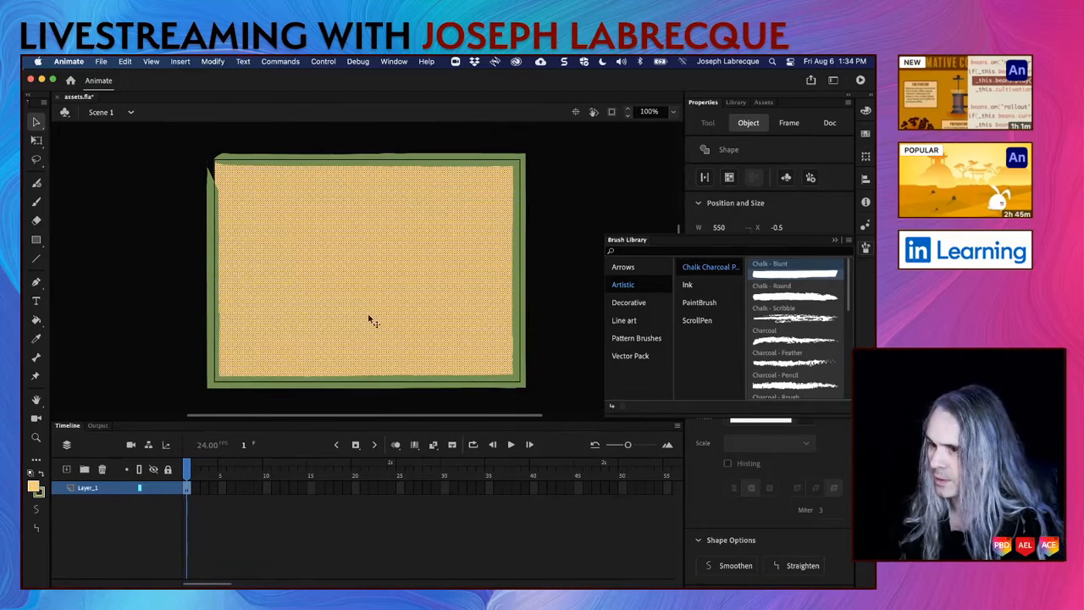
{"action": "left_click", "coordinate": [572, 366]}
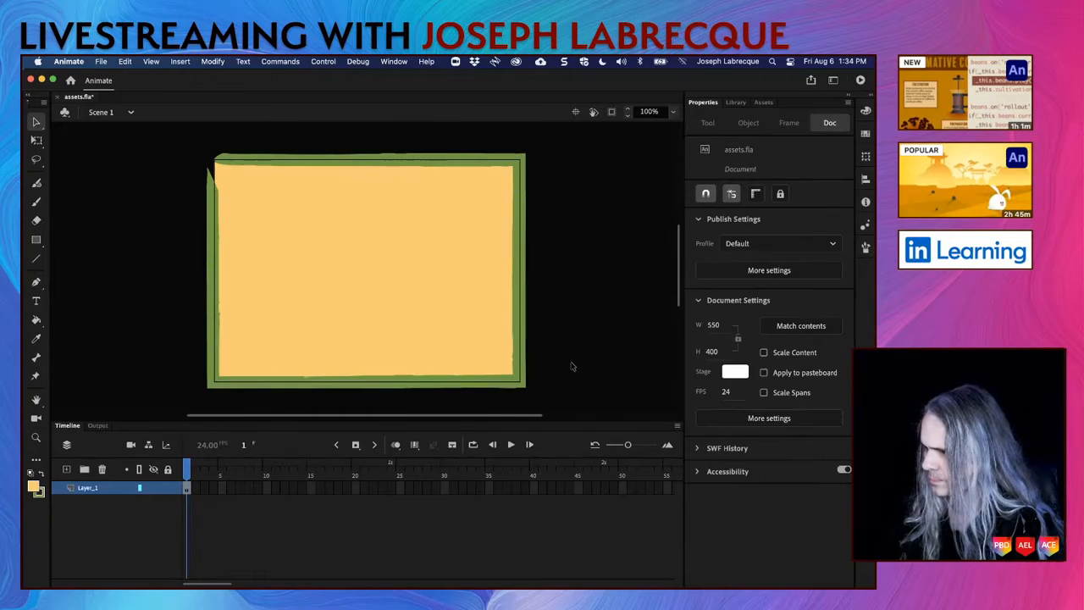
Step: Edit the rectangle's Chalk - Blunt stroke style and change the brush type to Pattern Brush
{"action": "left_click", "coordinate": [440, 363]}
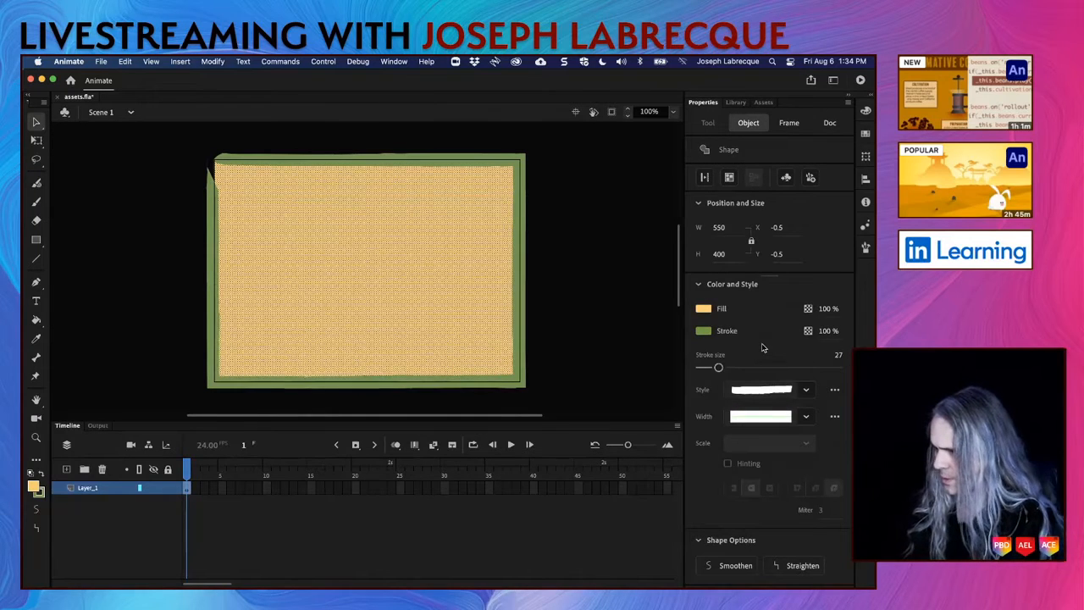
{"action": "left_click", "coordinate": [834, 390]}
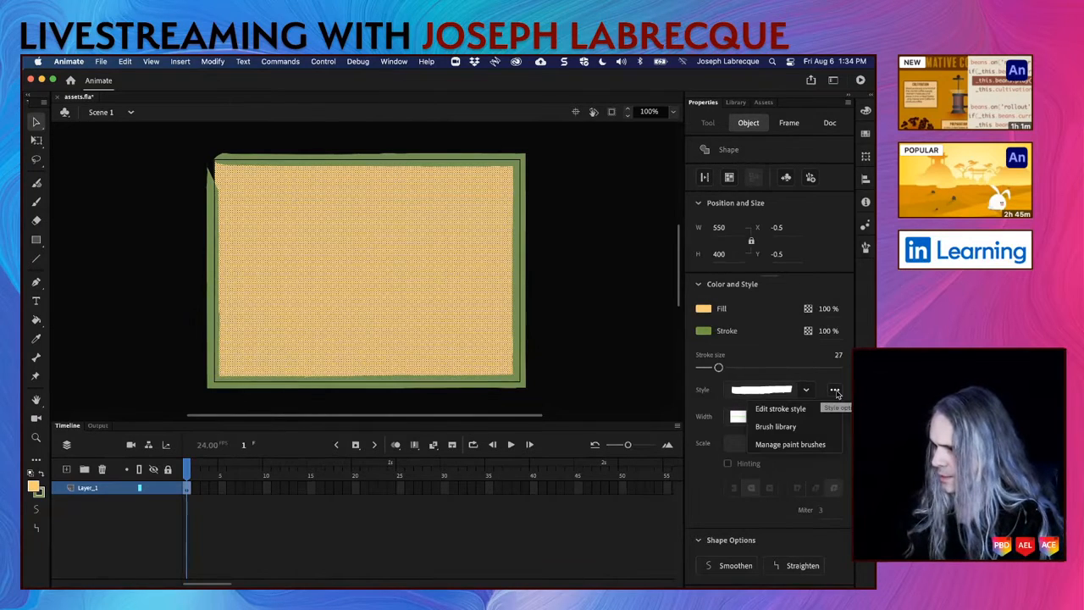
{"action": "left_click", "coordinate": [794, 411]}
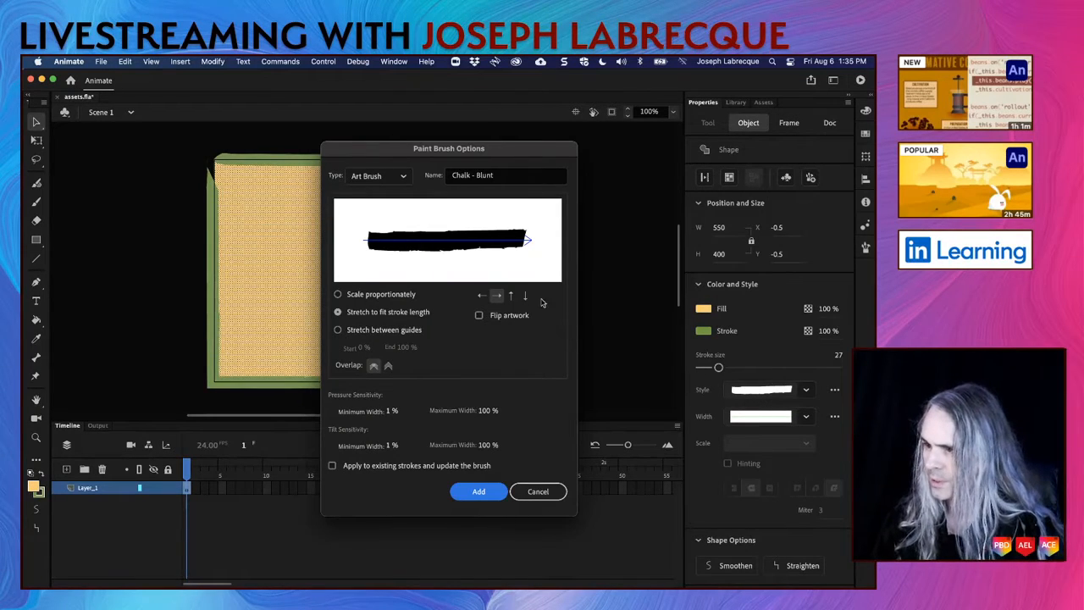
{"action": "left_click", "coordinate": [403, 177]}
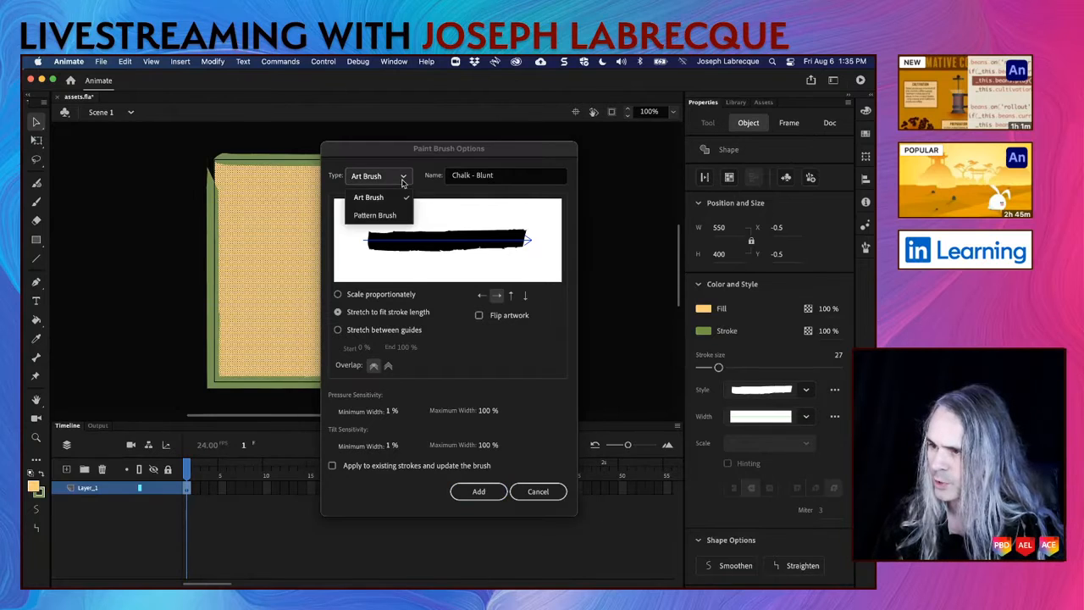
{"action": "left_click", "coordinate": [395, 217]}
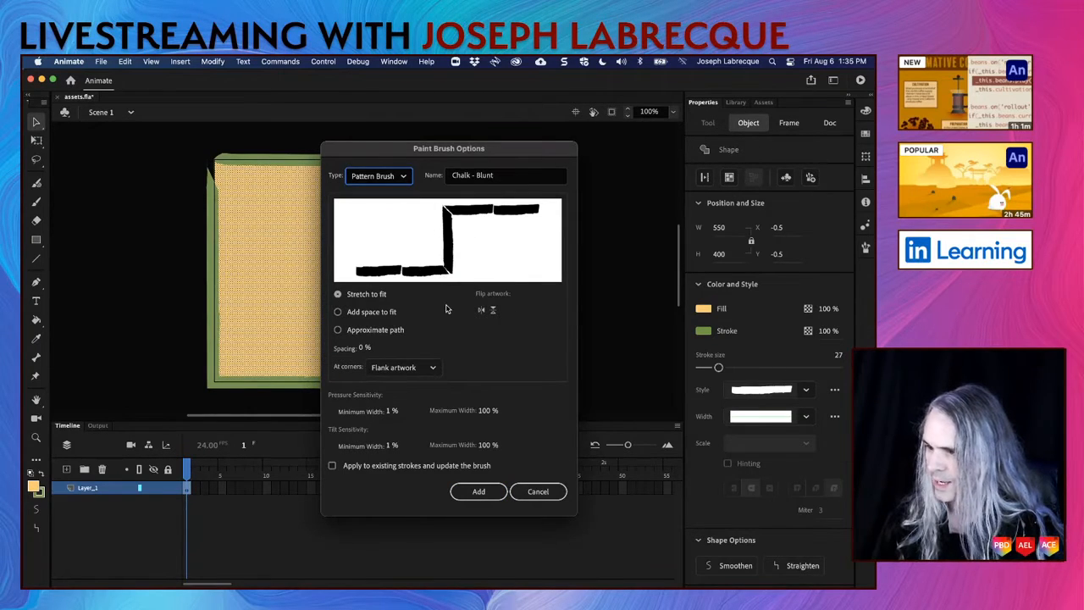
{"action": "left_click_drag", "start_coordinate": [423, 154], "coordinate": [547, 140]}
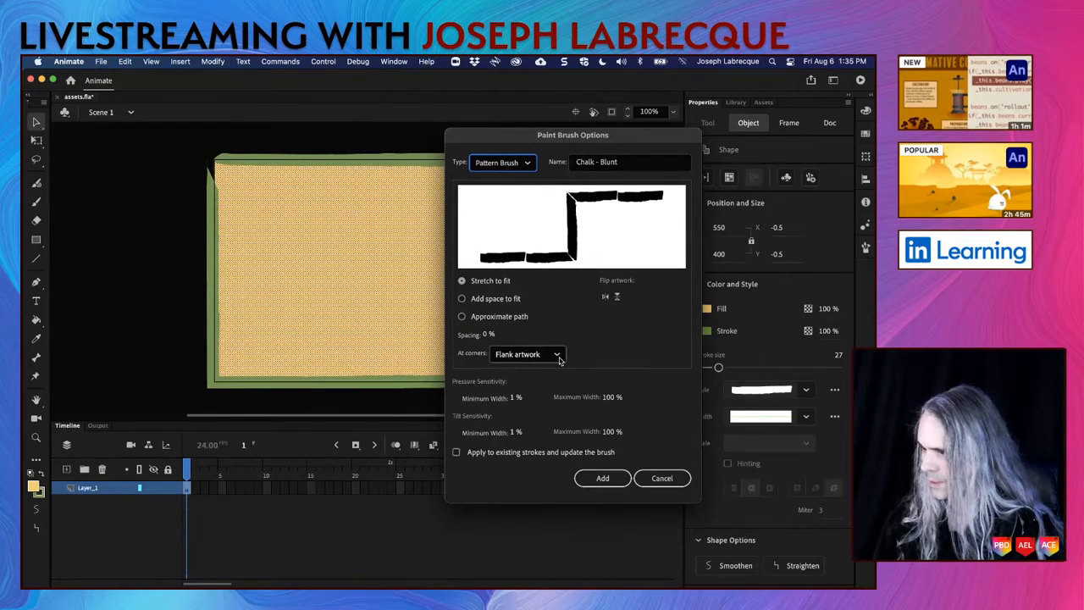
Step: Preview how the pattern brush fits the path with Add space to fit, ending on Stretch to fit
{"action": "left_click", "coordinate": [462, 298]}
{"action": "left_click", "coordinate": [461, 316]}
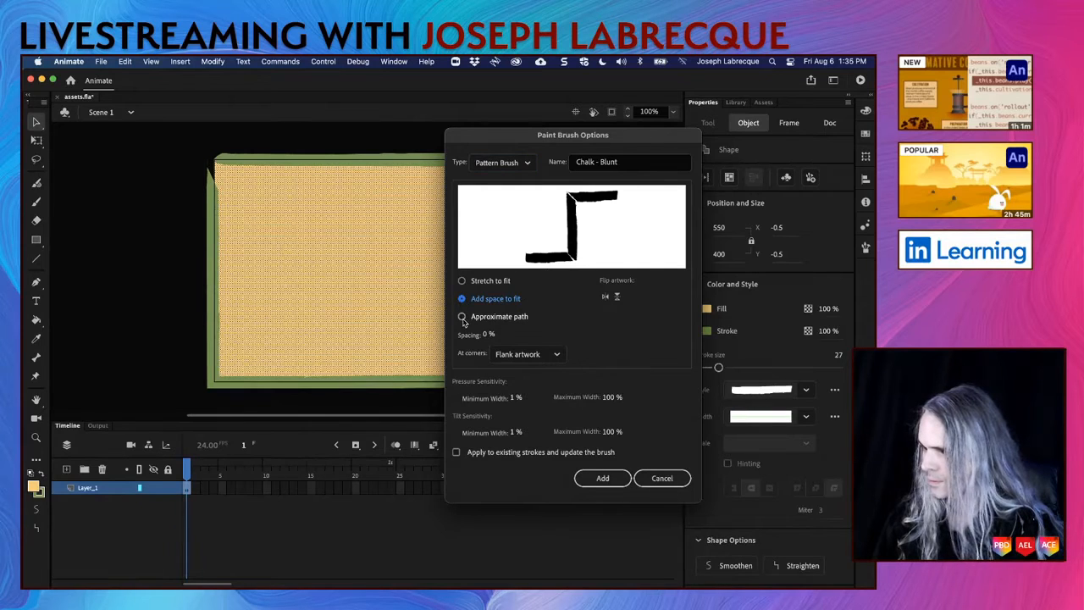
{"action": "left_click", "coordinate": [462, 280]}
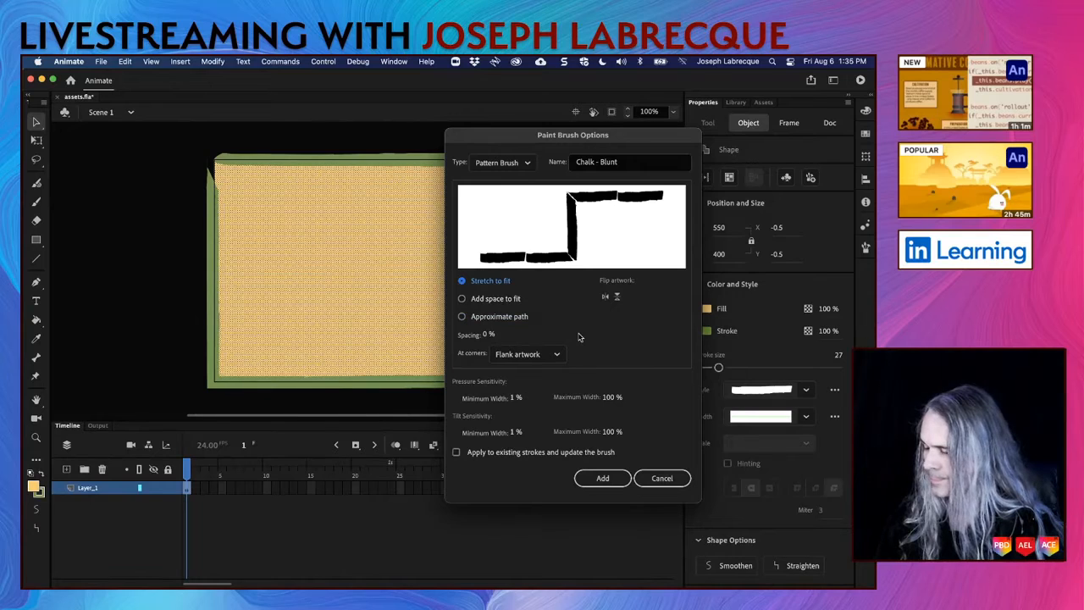
Step: Compare the Center, Slice and Overlap artwork corner options in the brush preview, ending on Flank artwork
{"action": "left_click", "coordinate": [531, 354]}
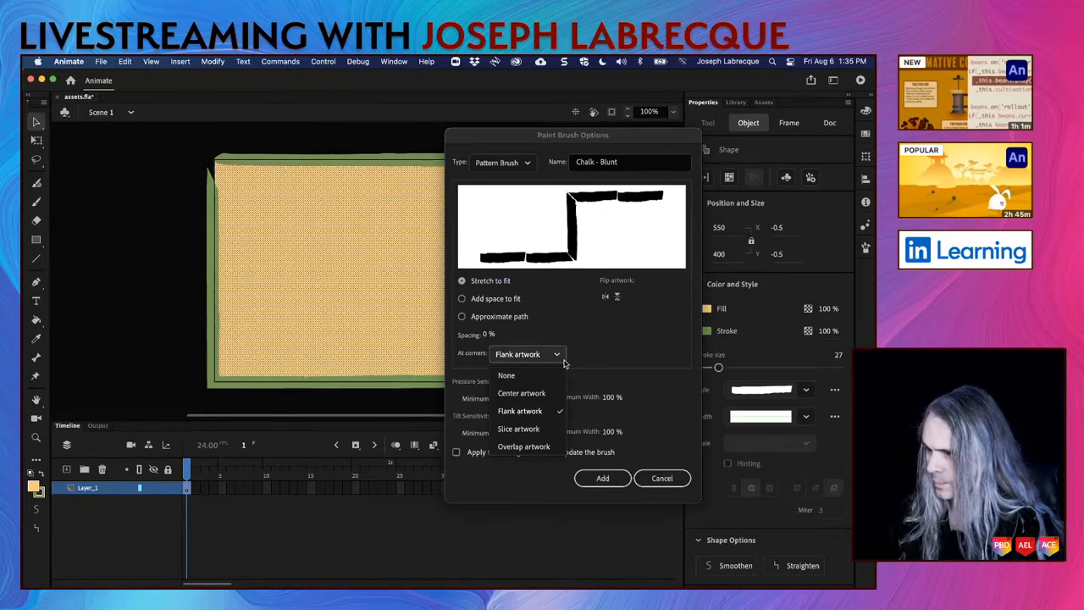
{"action": "left_click", "coordinate": [536, 394]}
{"action": "left_click", "coordinate": [561, 359]}
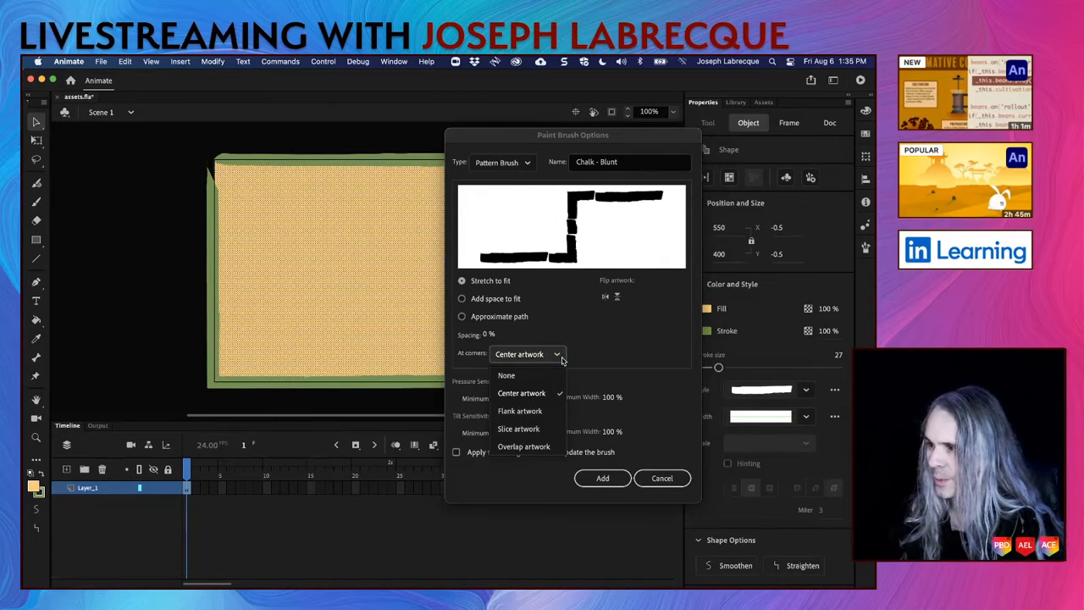
{"action": "left_click", "coordinate": [542, 411]}
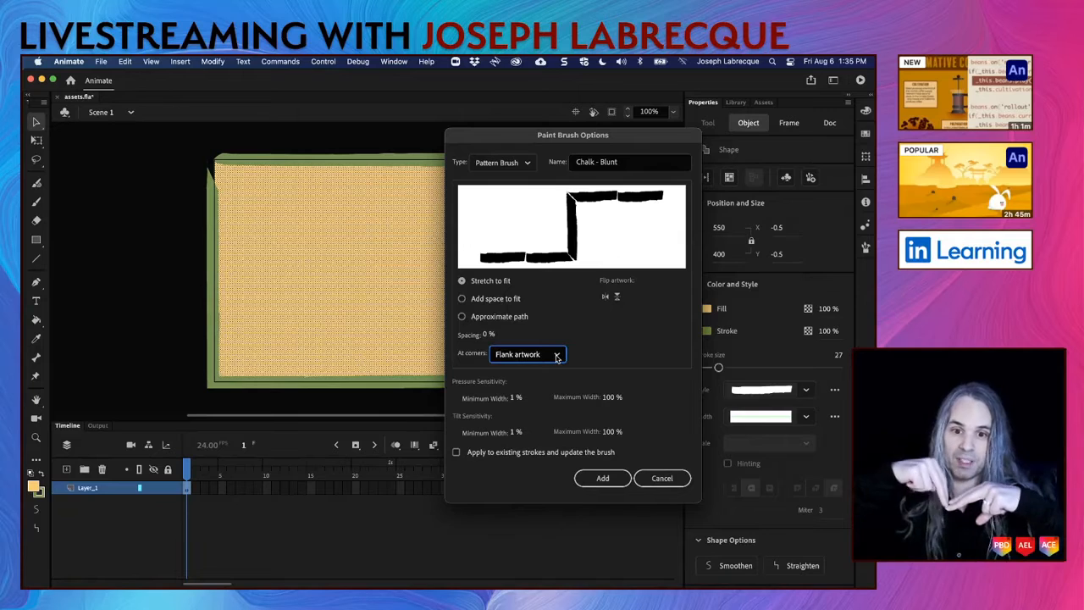
{"action": "left_click", "coordinate": [556, 355]}
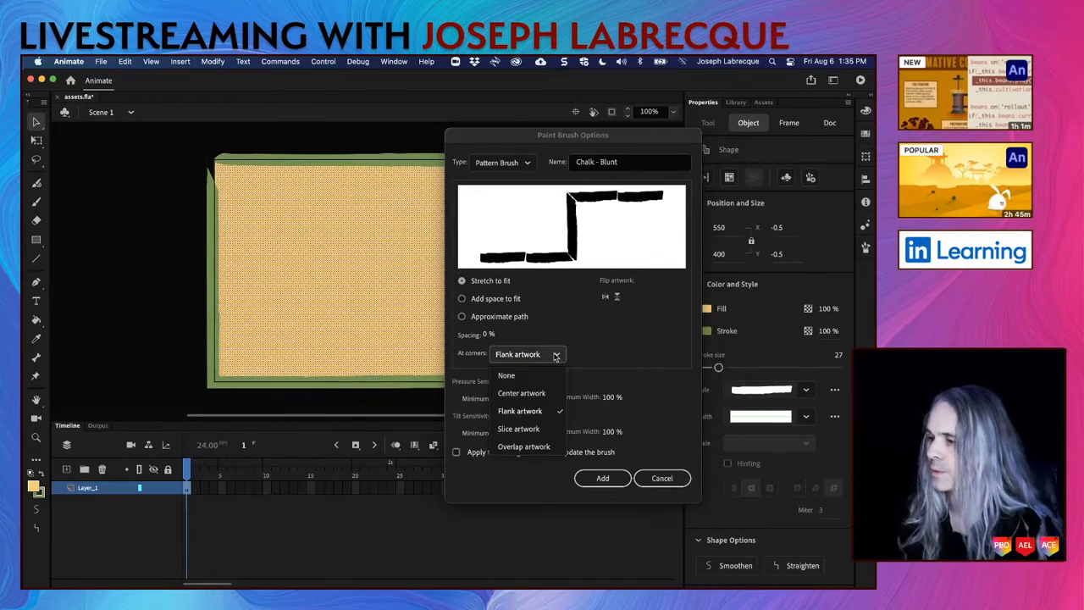
{"action": "left_click", "coordinate": [535, 430]}
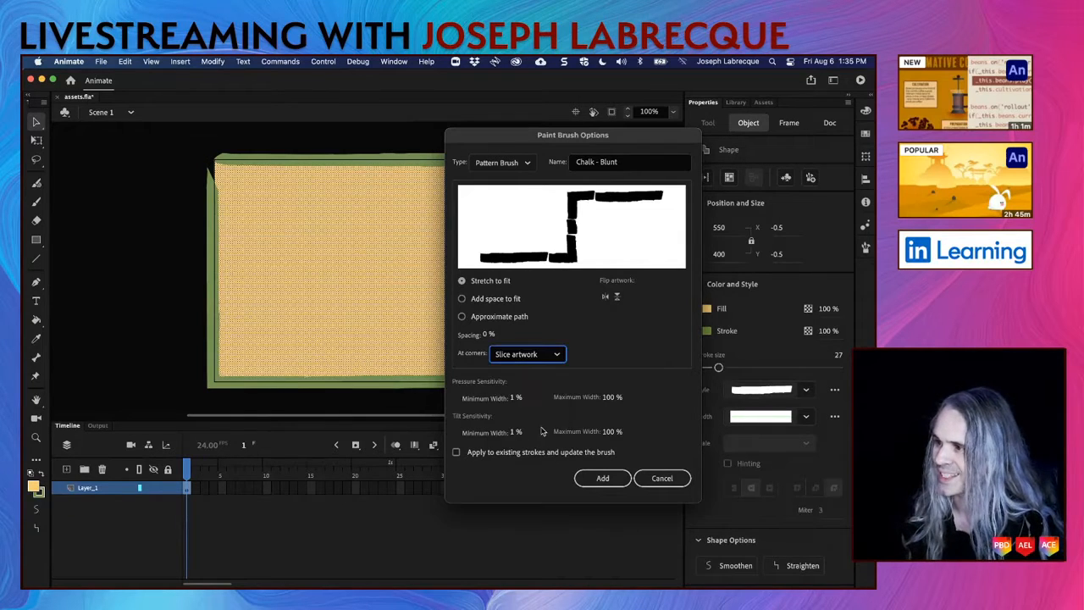
{"action": "left_click", "coordinate": [561, 355]}
{"action": "left_click", "coordinate": [548, 447]}
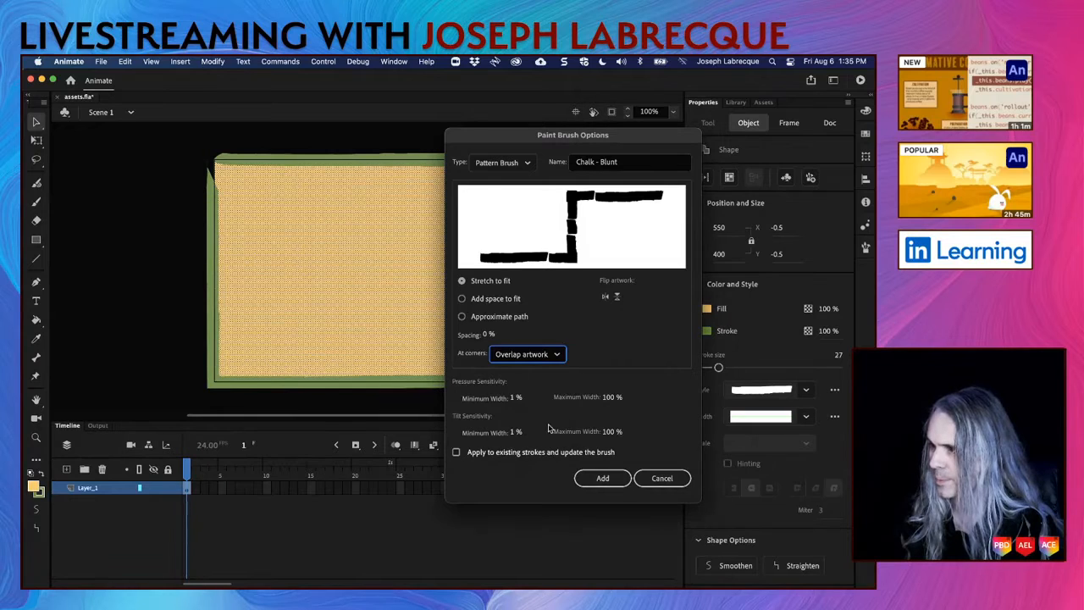
{"action": "left_click", "coordinate": [548, 355]}
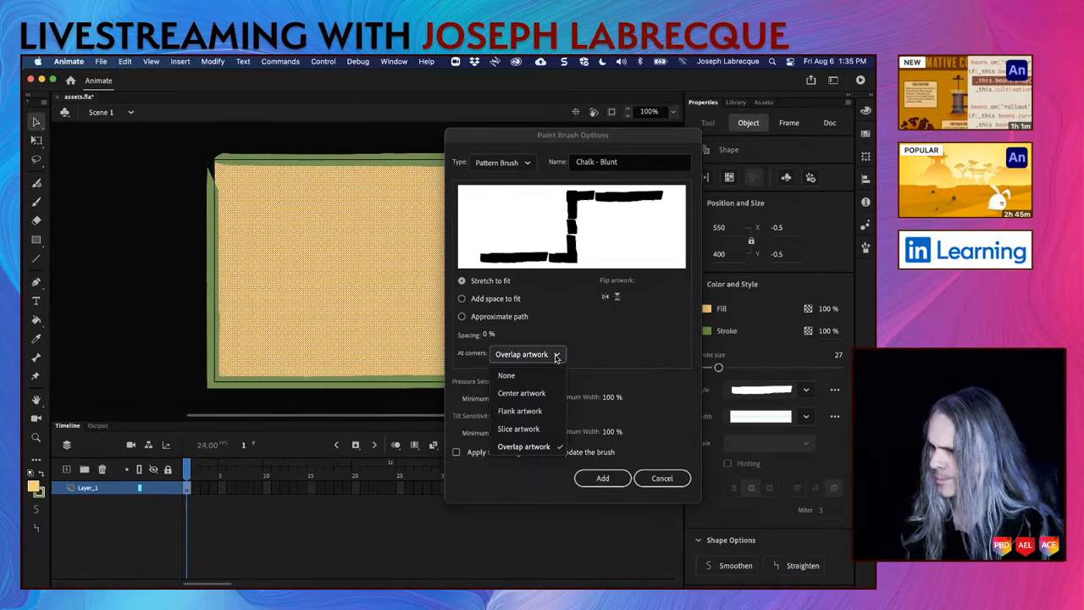
{"action": "left_click", "coordinate": [547, 410]}
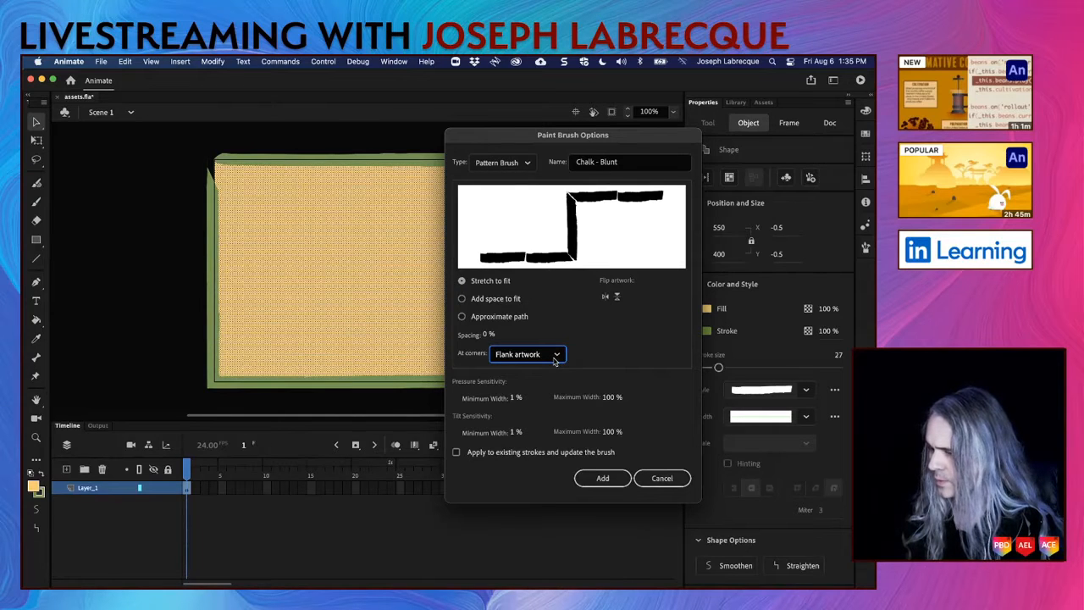
Step: Keep Stretch to fit, apply the brush to existing strokes, add it, and deselect the rectangle
{"action": "left_click", "coordinate": [487, 318]}
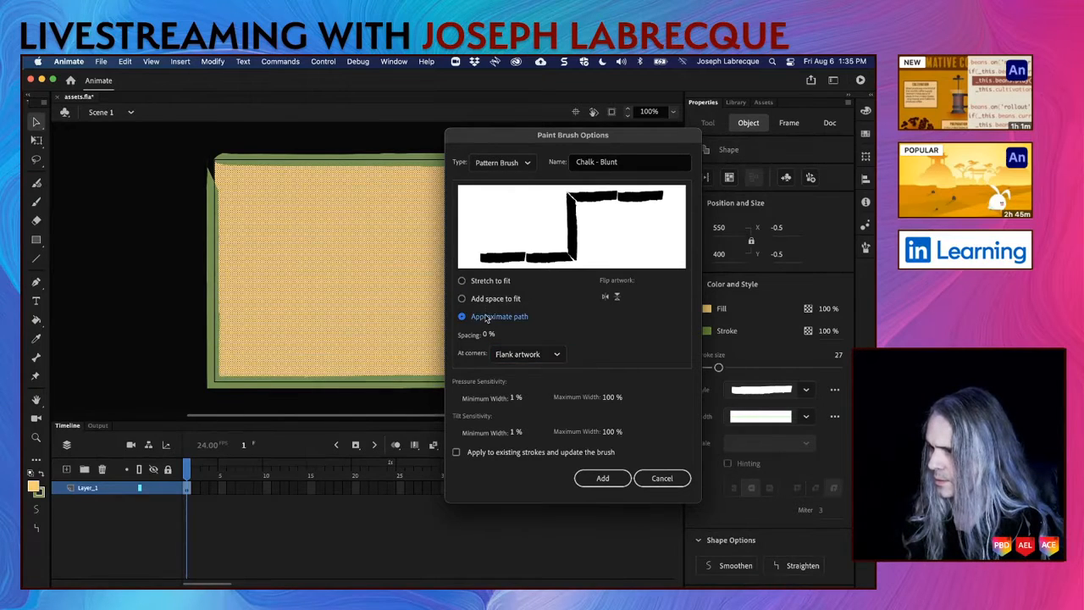
{"action": "left_click", "coordinate": [483, 282]}
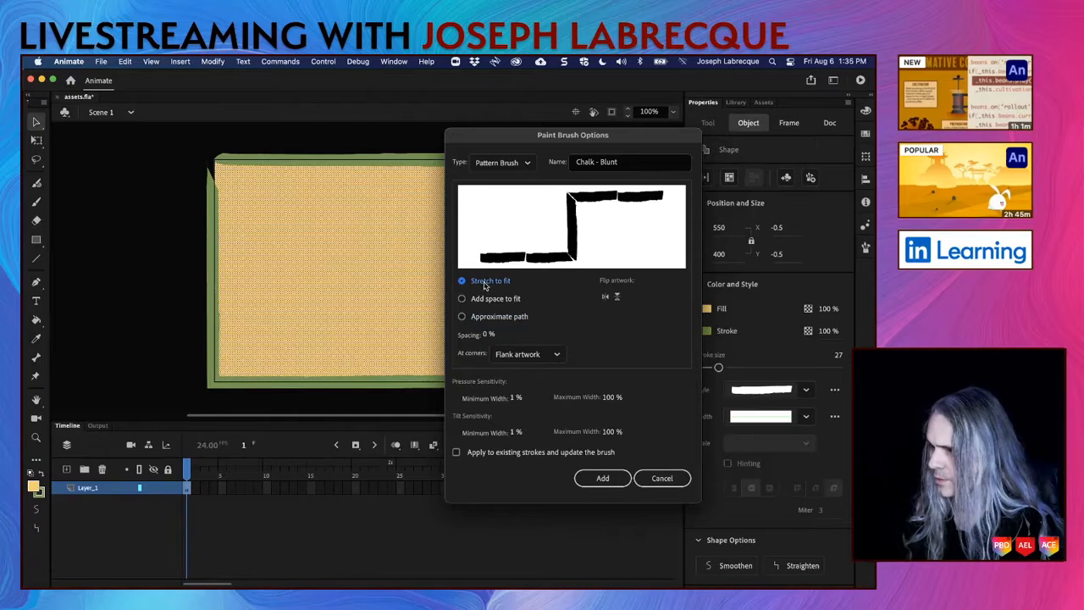
{"action": "left_click", "coordinate": [601, 451]}
{"action": "left_click", "coordinate": [603, 479]}
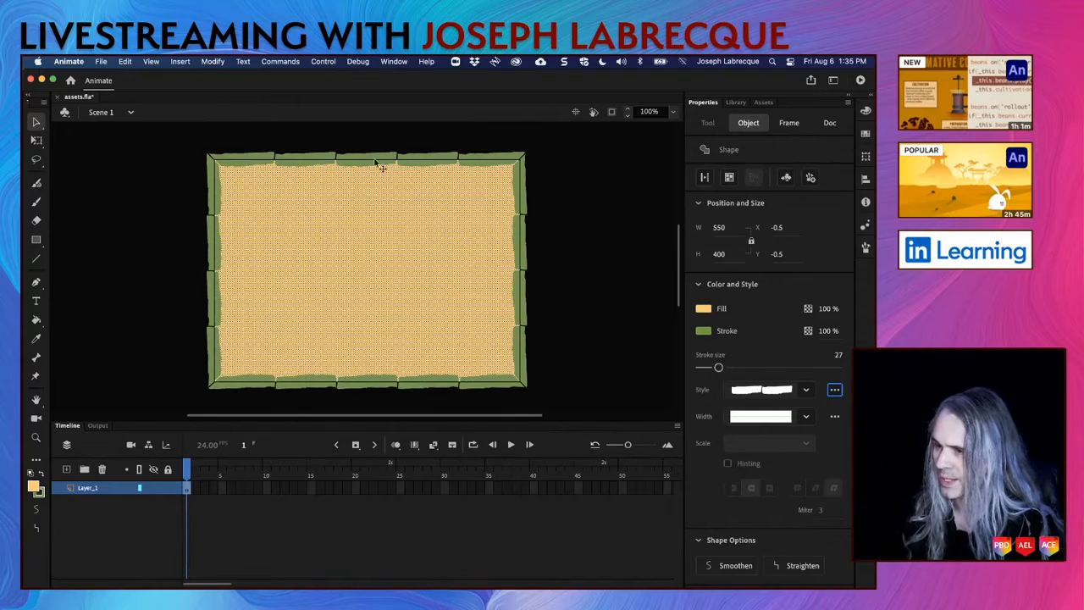
{"action": "left_click", "coordinate": [607, 340]}
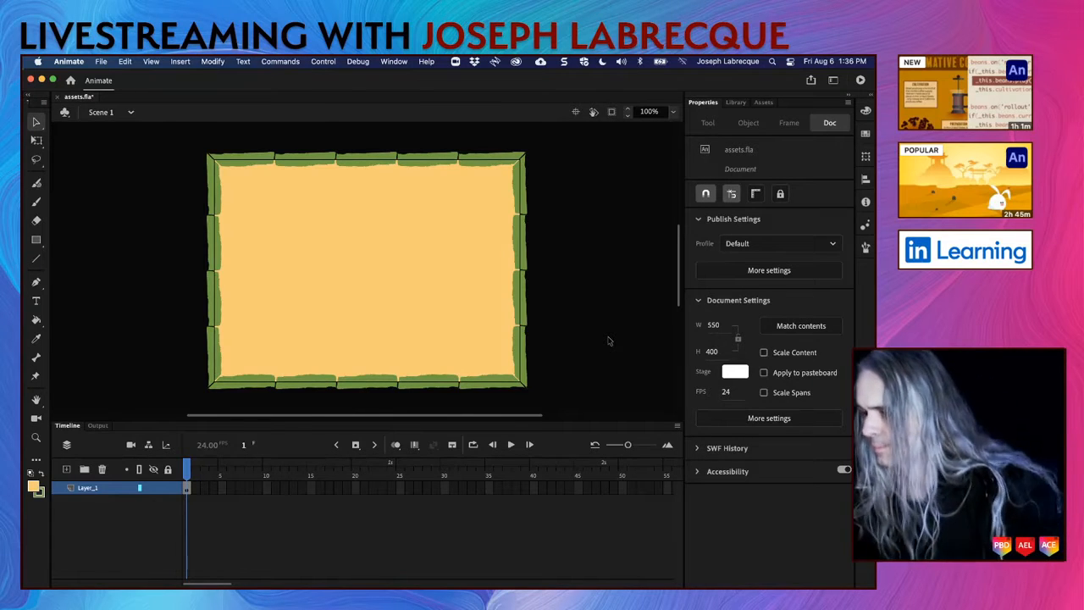
Step: Set the rectangle's stroke size to 47, then test the movie and close the preview
{"action": "left_click", "coordinate": [430, 298]}
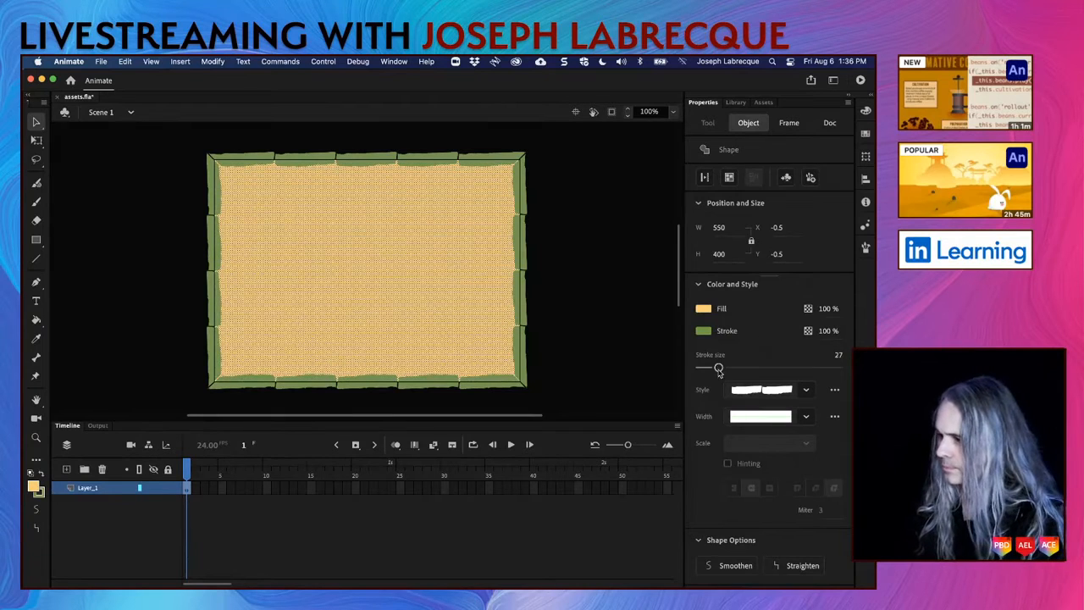
{"action": "mouse_move", "coordinate": [718, 370]}
{"action": "left_mouse_down"}
{"action": "mouse_move", "coordinate": [744, 372]}
{"action": "mouse_move", "coordinate": [733, 373]}
{"action": "left_mouse_up"}
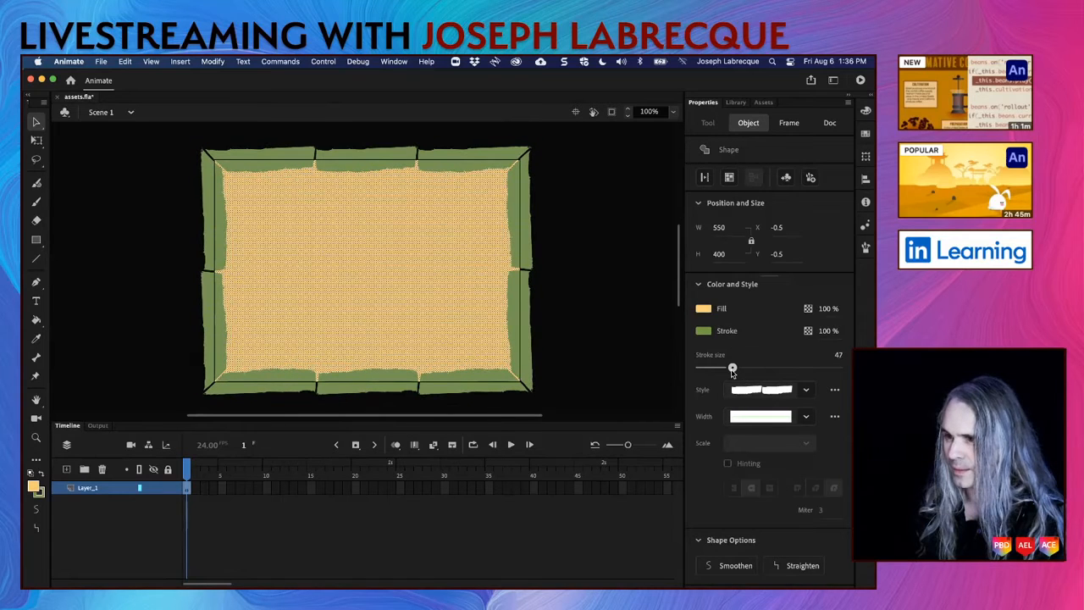
{"action": "left_click", "coordinate": [594, 321]}
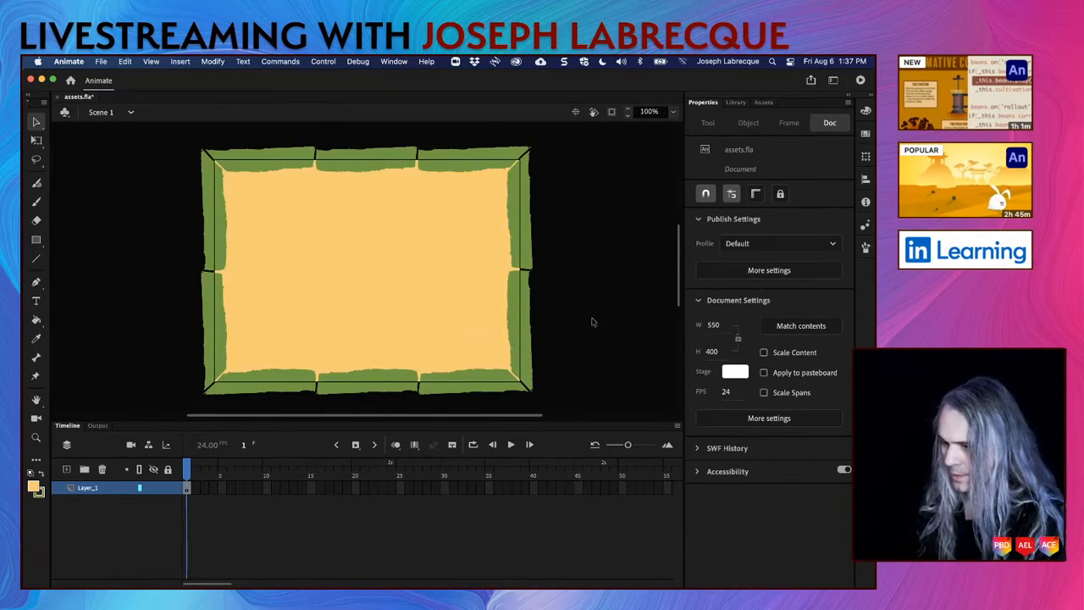
{"action": "left_click", "coordinate": [860, 80]}
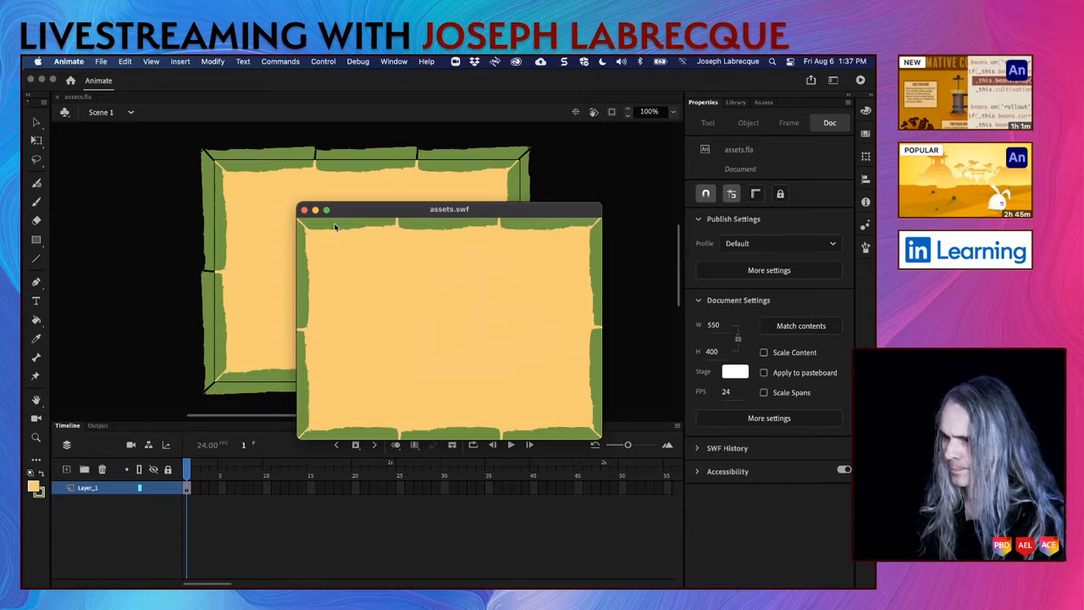
{"action": "left_click", "coordinate": [304, 210]}
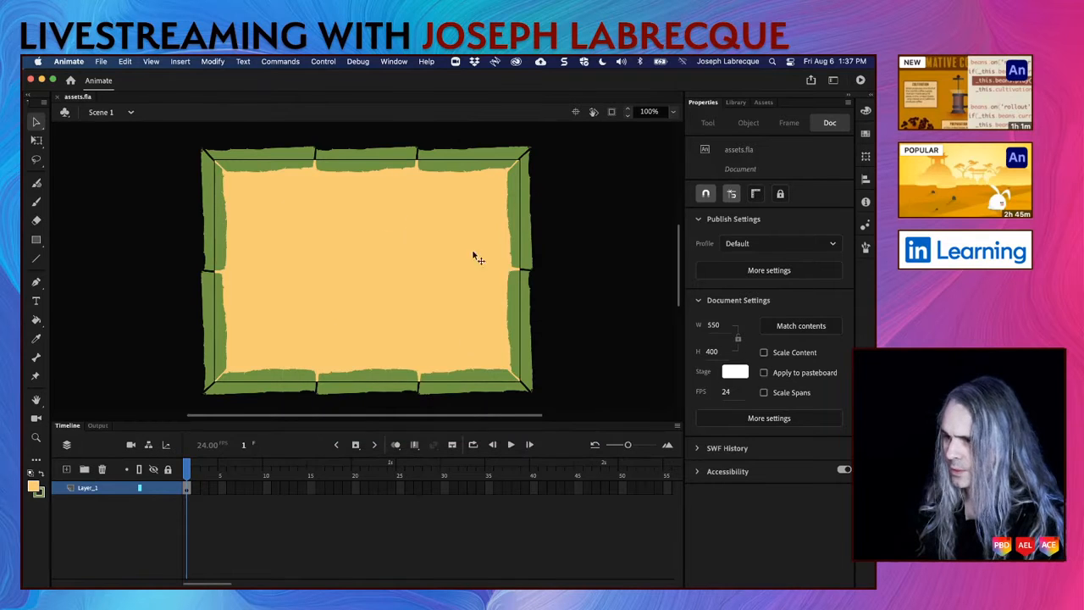
Step: Change the rectangle's stroke colour to dark red, then test the movie and close the preview
{"action": "left_click", "coordinate": [515, 311]}
{"action": "double_click", "coordinate": [445, 316]}
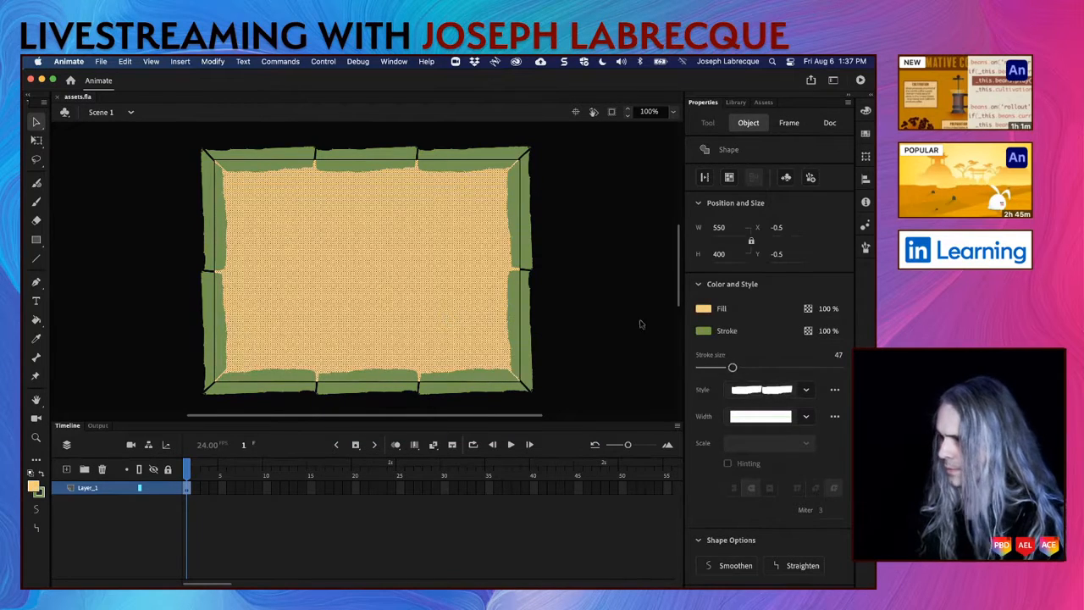
{"action": "left_click", "coordinate": [704, 331]}
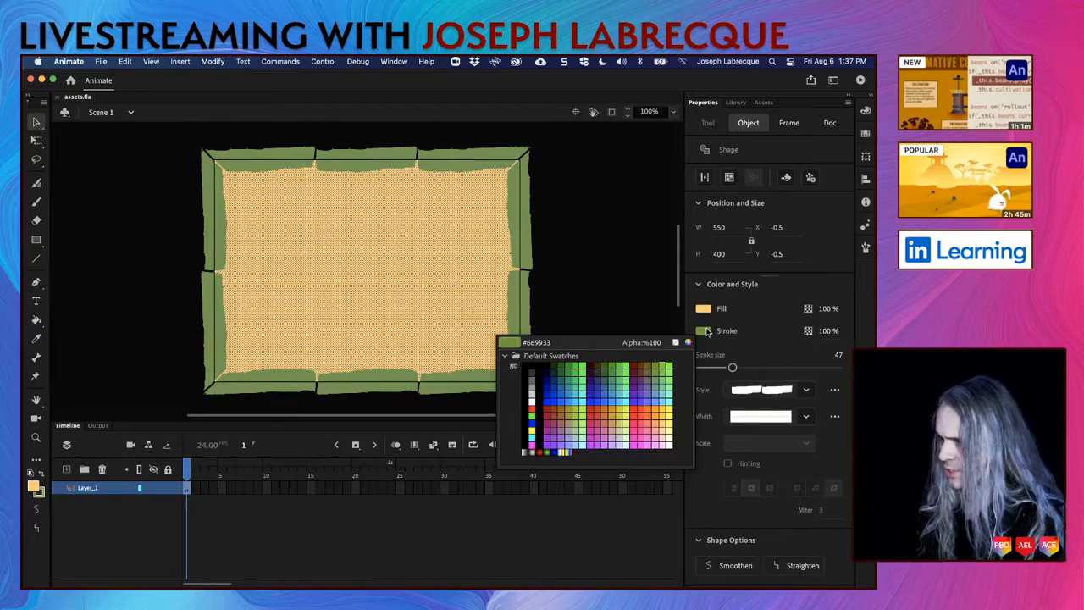
{"action": "left_click", "coordinate": [636, 364]}
{"action": "left_click", "coordinate": [601, 327]}
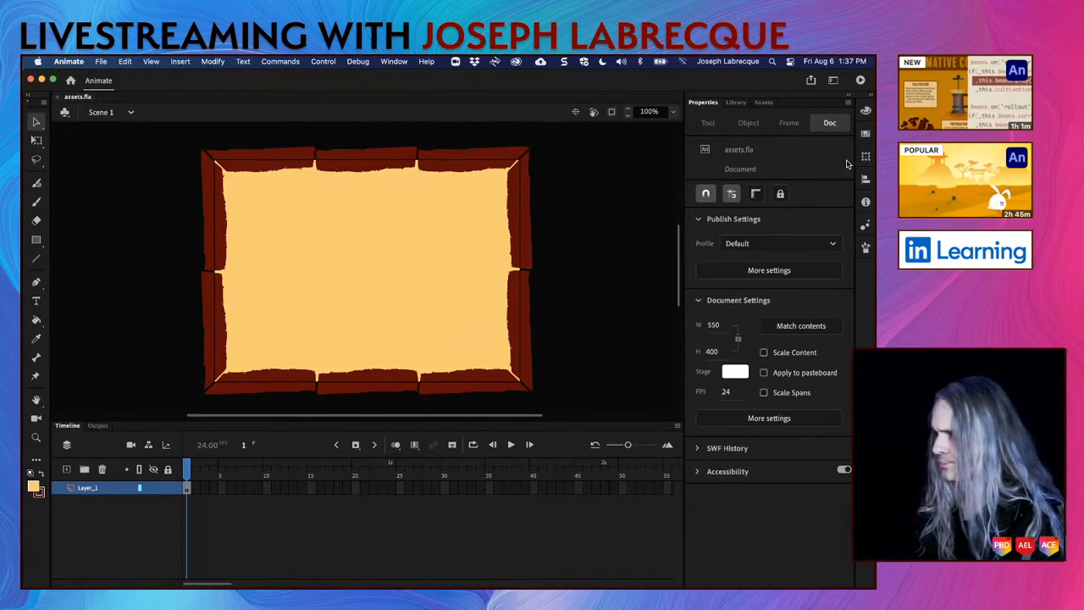
{"action": "left_click", "coordinate": [860, 79]}
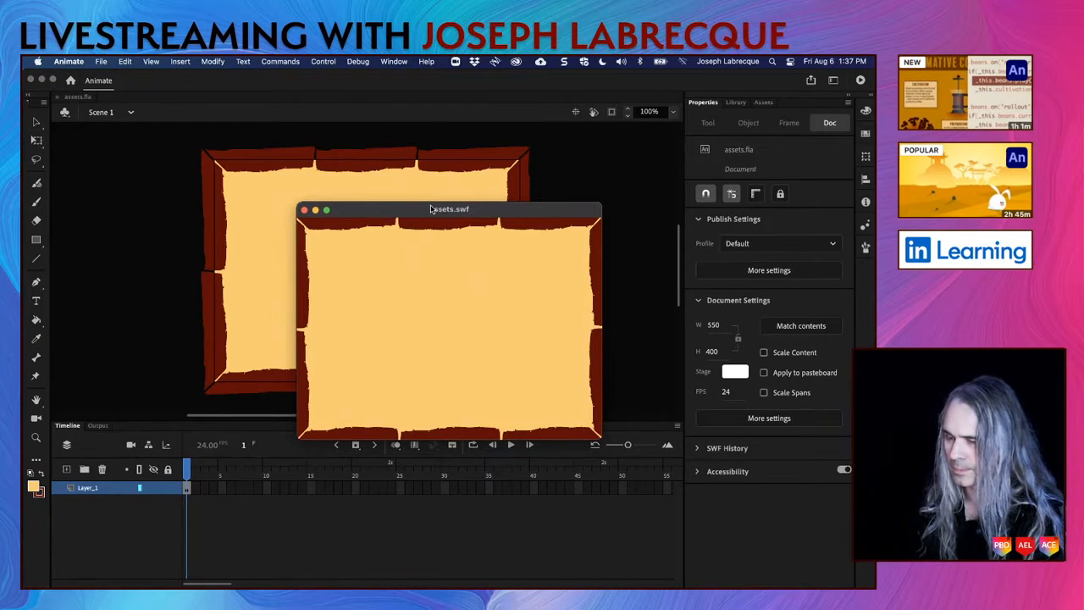
{"action": "left_click", "coordinate": [305, 210]}
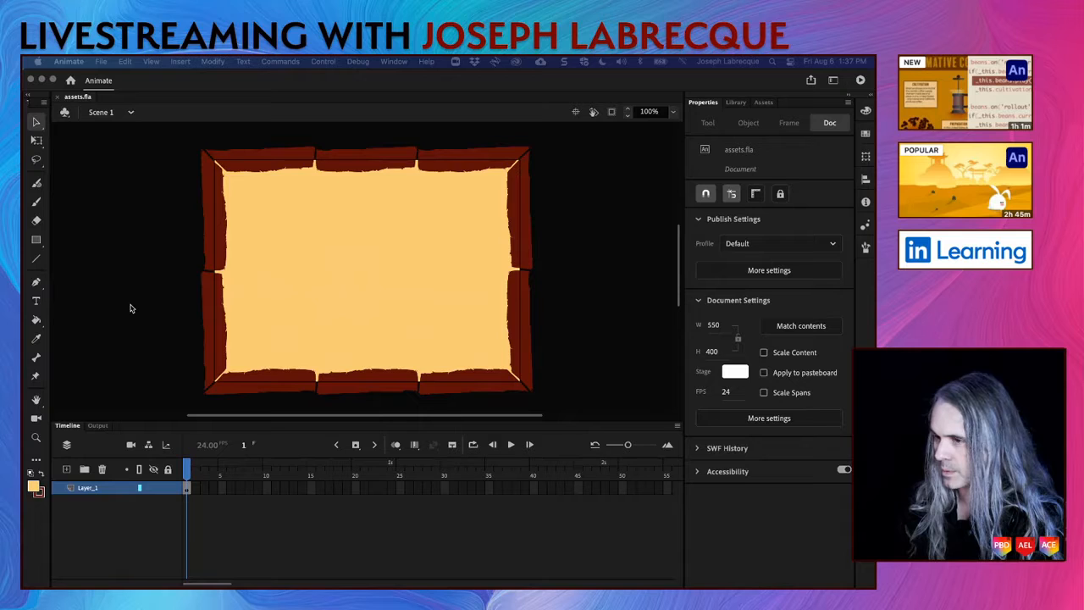
Step: Rename the rectangle's layer as Frame and lock it
{"action": "left_click", "coordinate": [93, 487]}
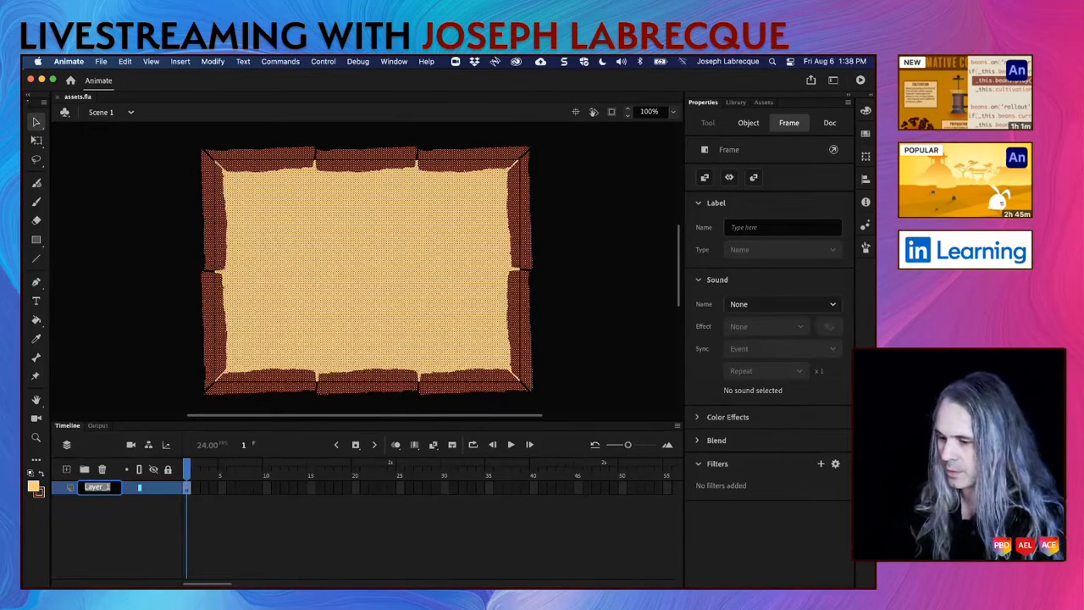
{"action": "type", "text": "Frame"}
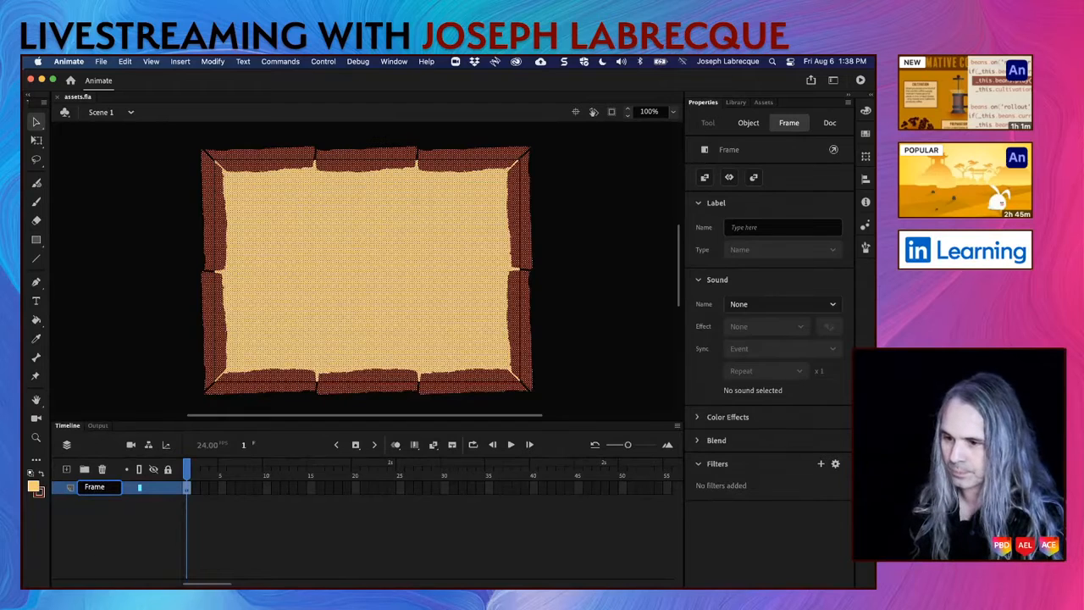
{"action": "key", "text": "Return"}
{"action": "left_click", "coordinate": [169, 488]}
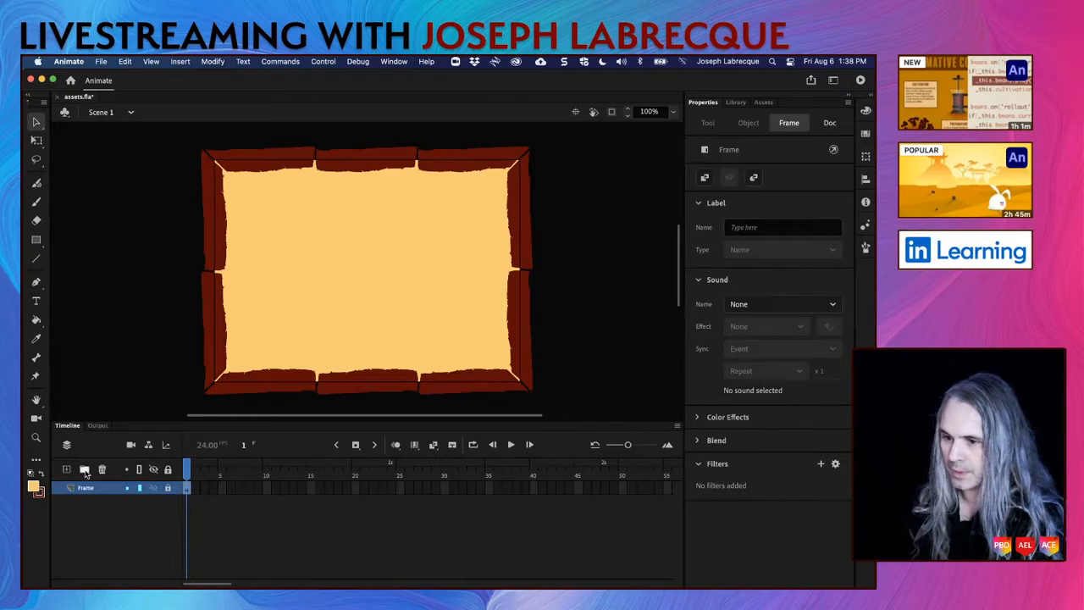
Step: Add a new layer above the Frame layer, leaving its default name
{"action": "left_click", "coordinate": [85, 469]}
{"action": "double_click", "coordinate": [85, 489]}
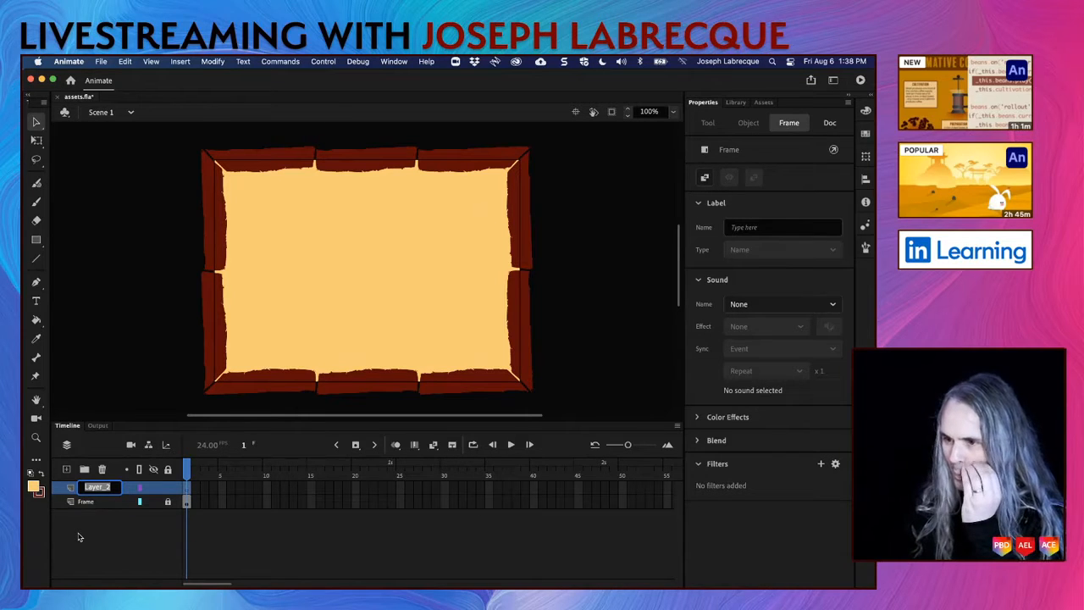
{"action": "left_click", "coordinate": [78, 536]}
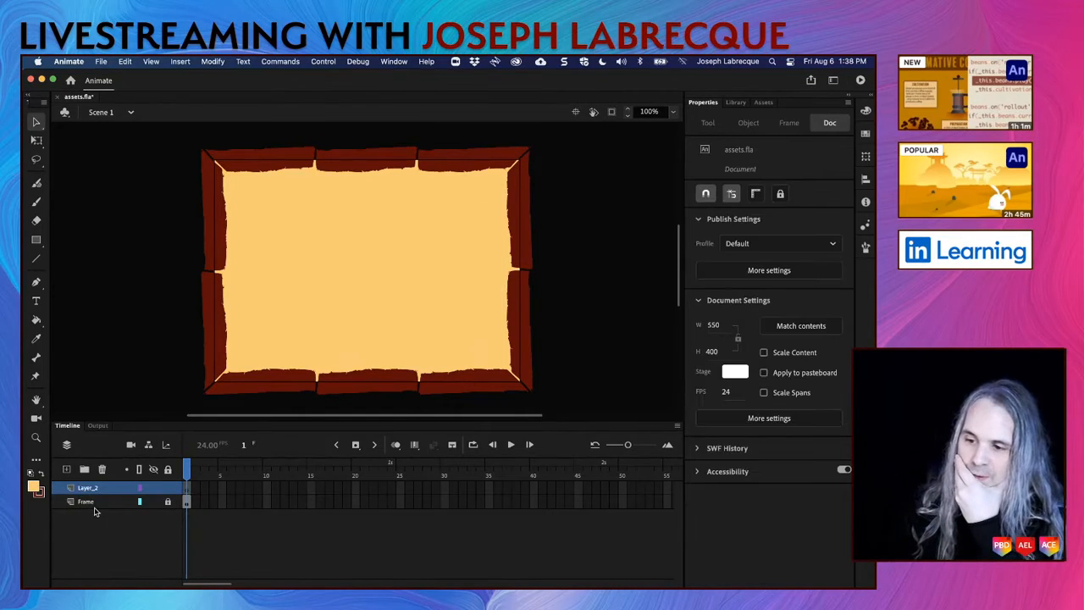
Step: Rename the new layer as BG and reorder the layers so that Frame sits above it
{"action": "double_click", "coordinate": [92, 488]}
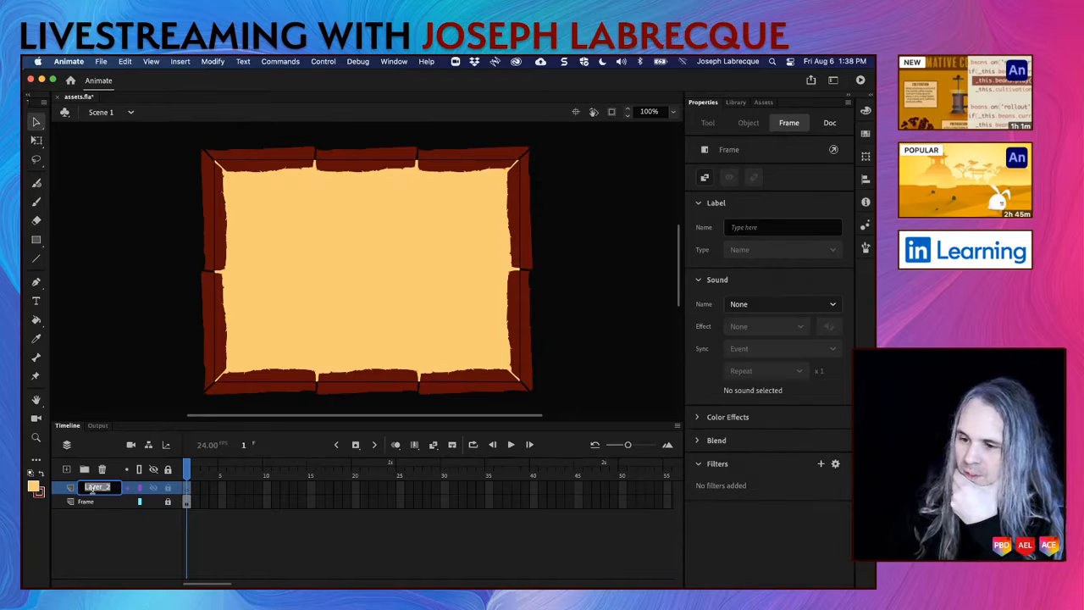
{"action": "type", "text": "BG"}
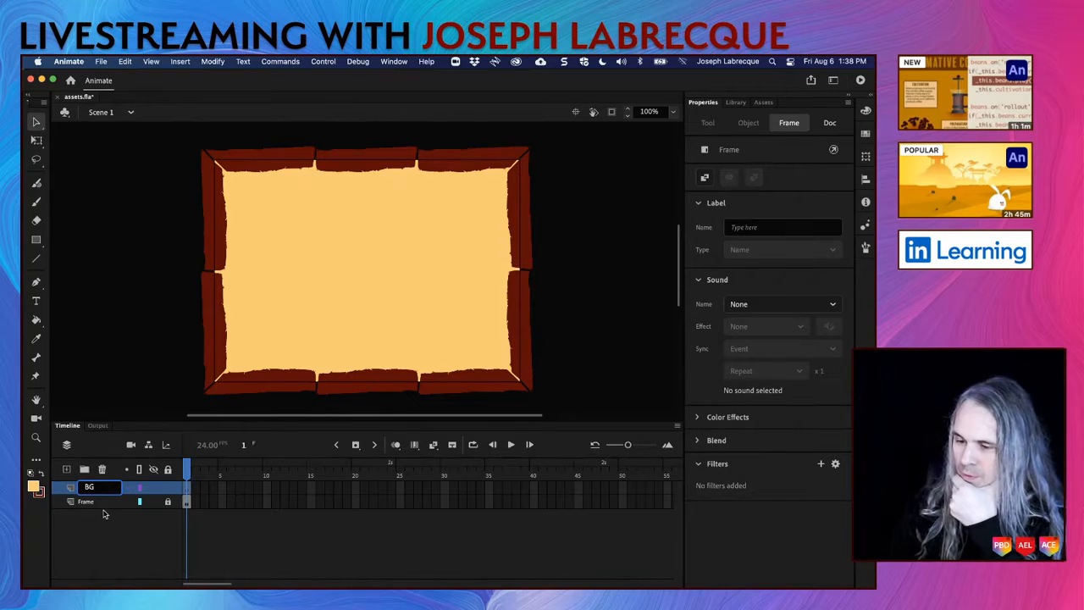
{"action": "left_click", "coordinate": [105, 514]}
{"action": "left_click_drag", "start_coordinate": [83, 502], "coordinate": [91, 491]}
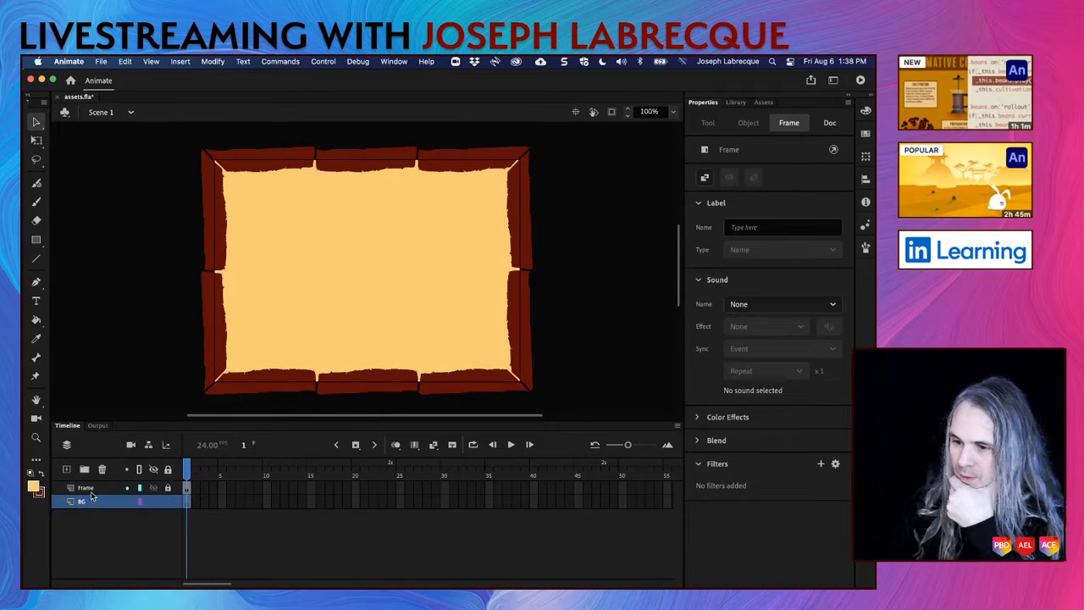
Step: Unlock the Frame layer and try selecting the rectangle's fill, its individual border edges and its whole border
{"action": "left_click", "coordinate": [378, 266]}
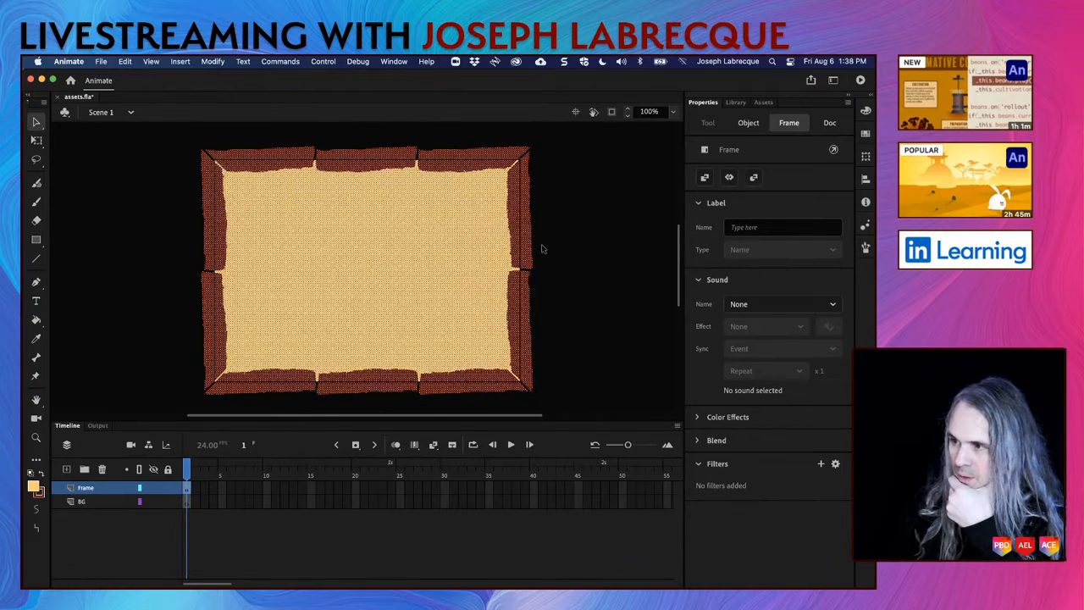
{"action": "left_click", "coordinate": [552, 250]}
{"action": "left_click", "coordinate": [436, 268]}
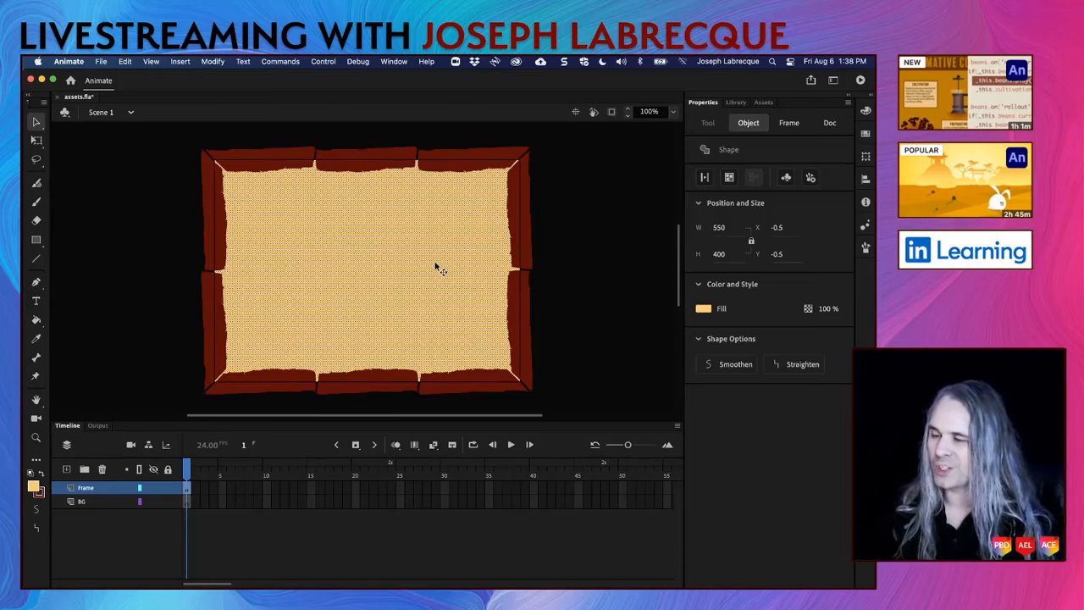
{"action": "left_click", "coordinate": [207, 239]}
{"action": "left_click", "coordinate": [264, 164]}
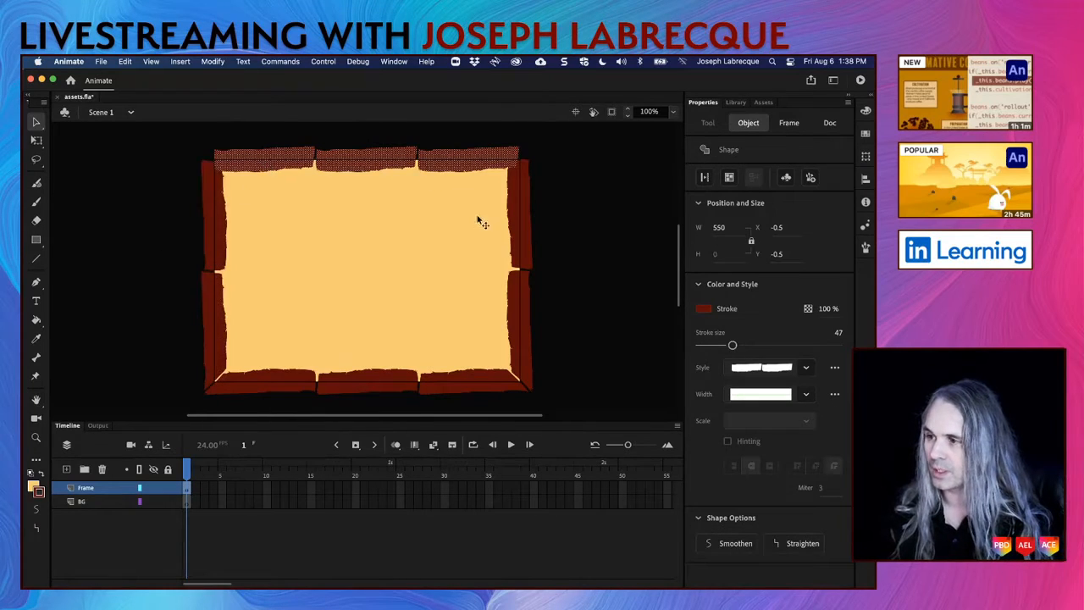
{"action": "left_click", "coordinate": [510, 234]}
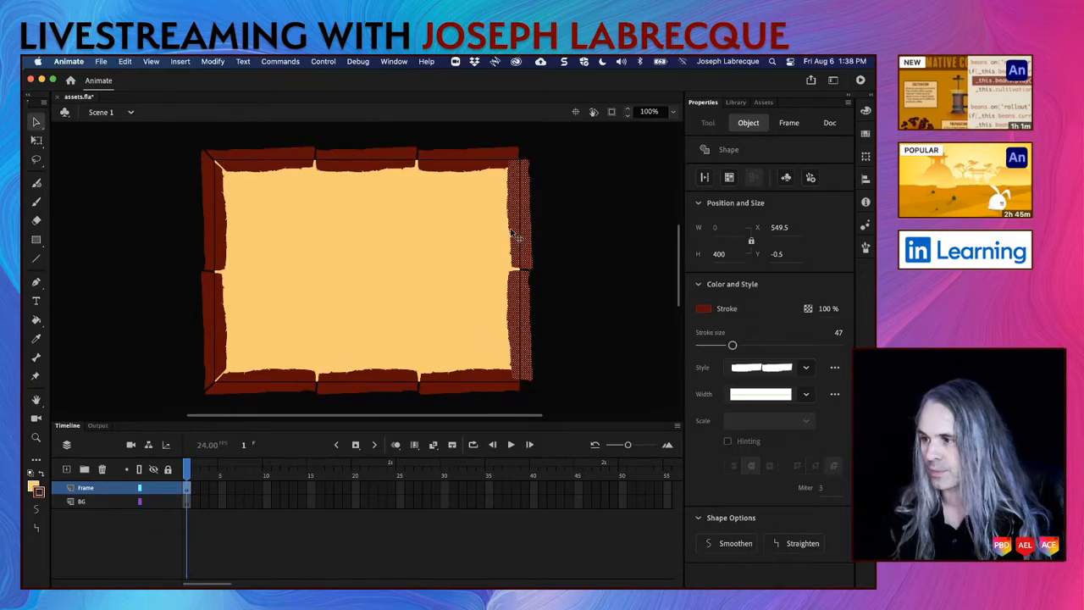
{"action": "double_click", "coordinate": [453, 390]}
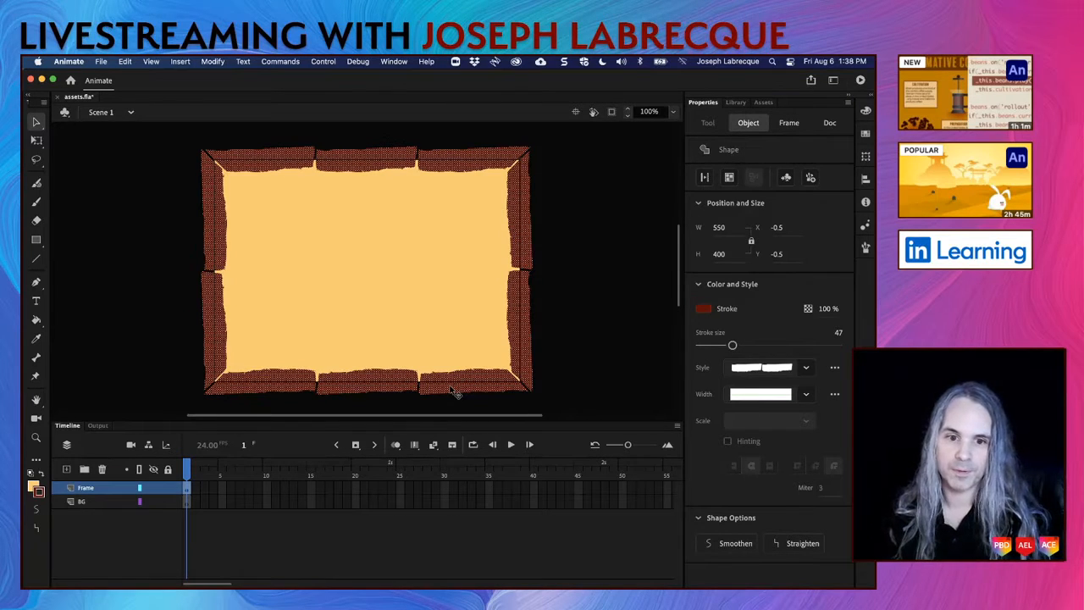
Step: Cut the rectangle's yellow fill from the Frame layer and paste it in place on the BG layer
{"action": "left_click", "coordinate": [367, 265]}
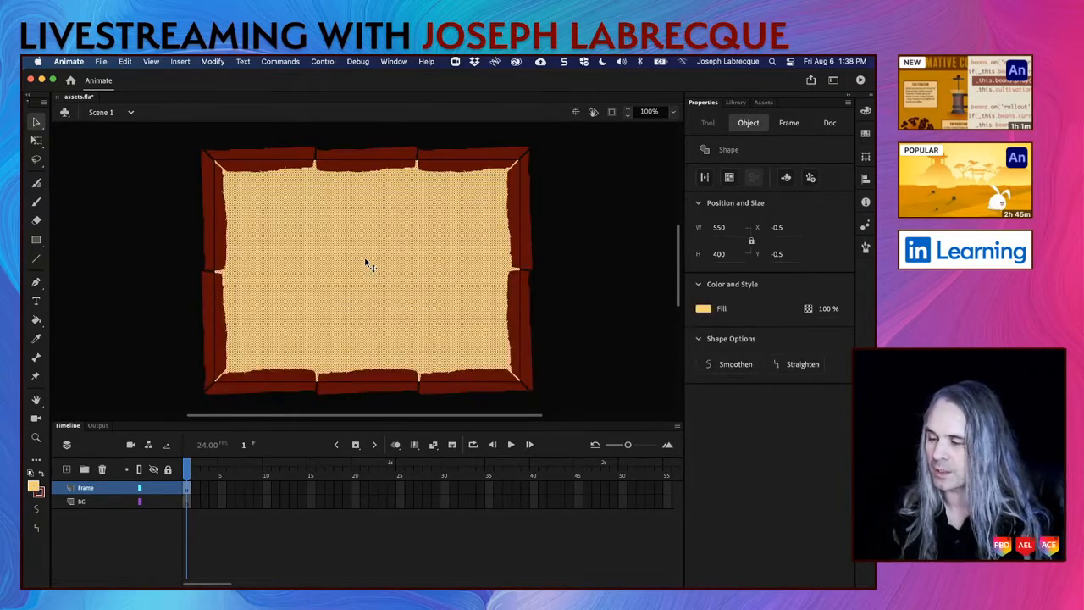
{"action": "key", "text": "Delete"}
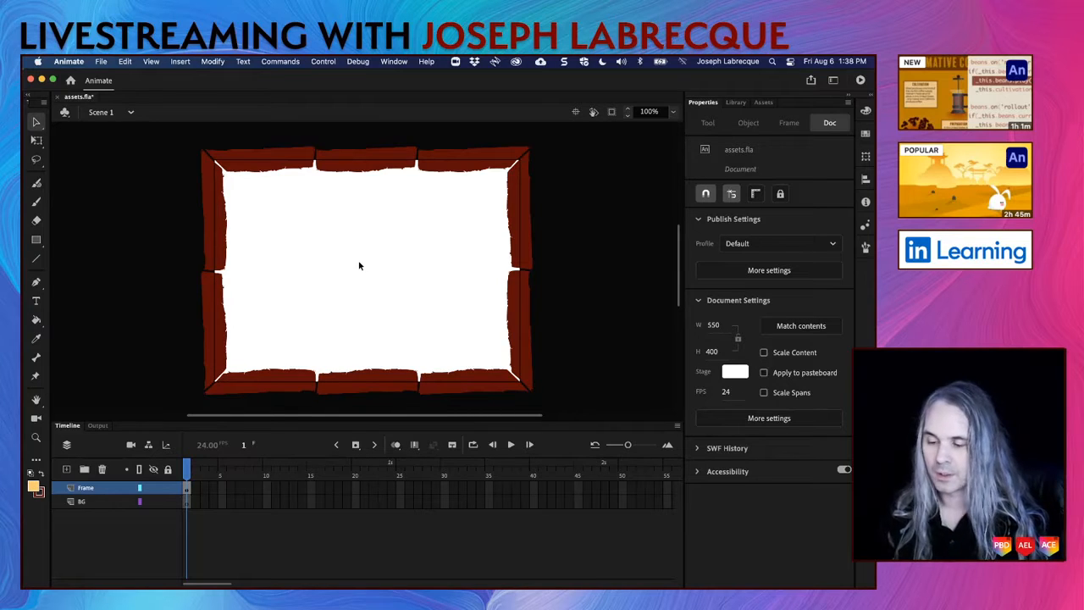
{"action": "left_click", "coordinate": [100, 500]}
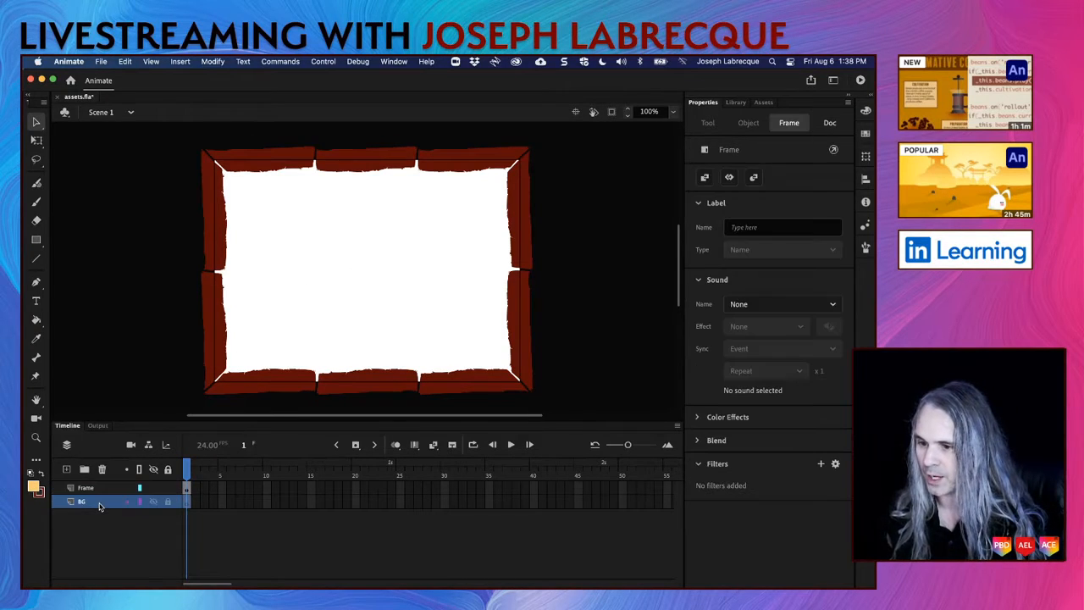
{"action": "right_click", "coordinate": [155, 311]}
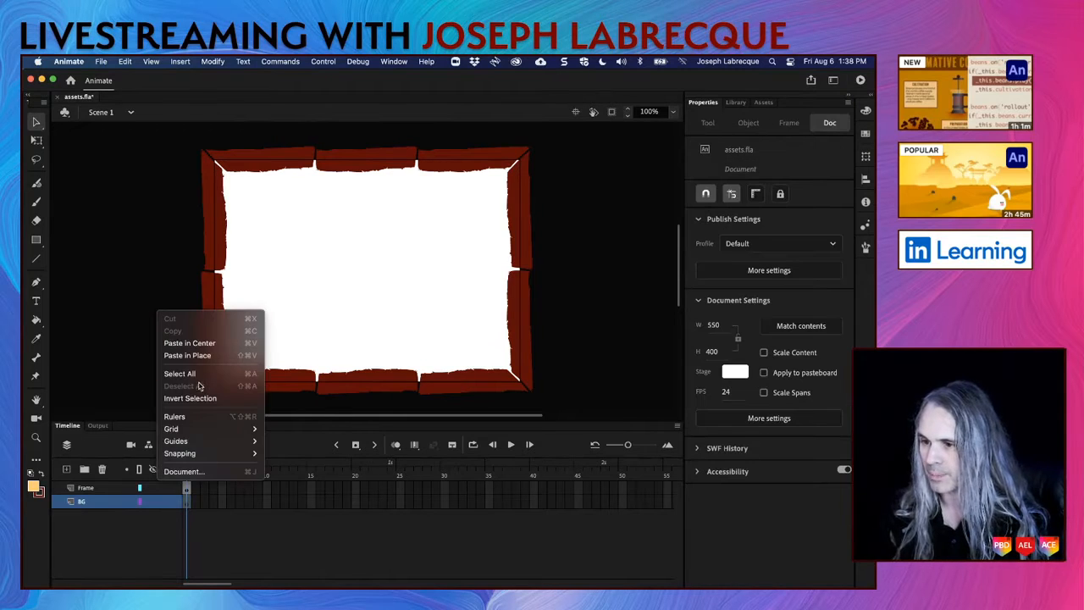
{"action": "left_click", "coordinate": [188, 354]}
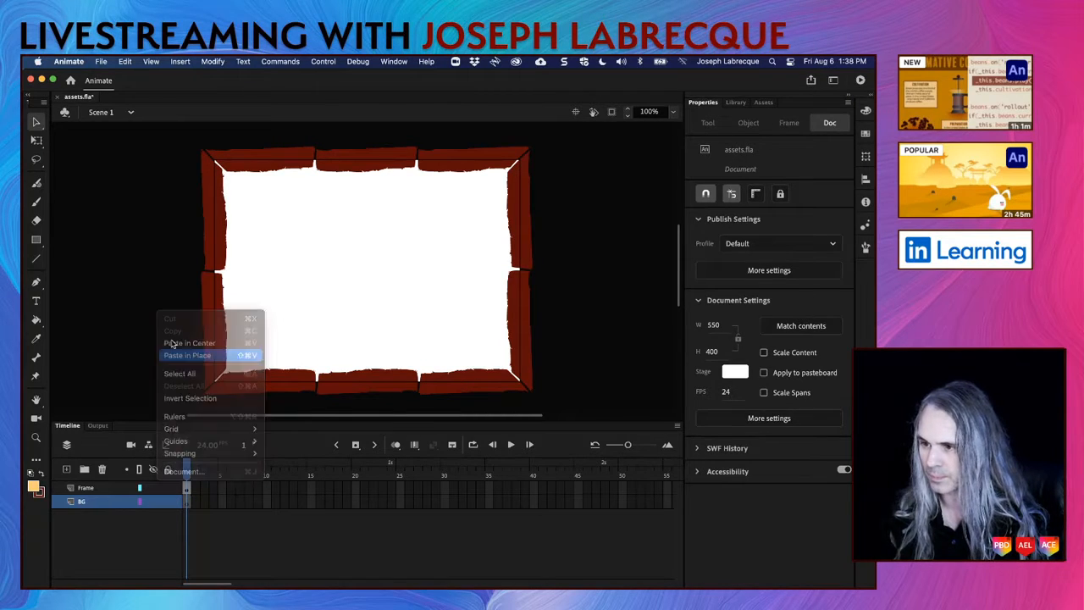
Step: Lock the Frame and BG layers, and add a layer named Paint between them
{"action": "left_click", "coordinate": [178, 500]}
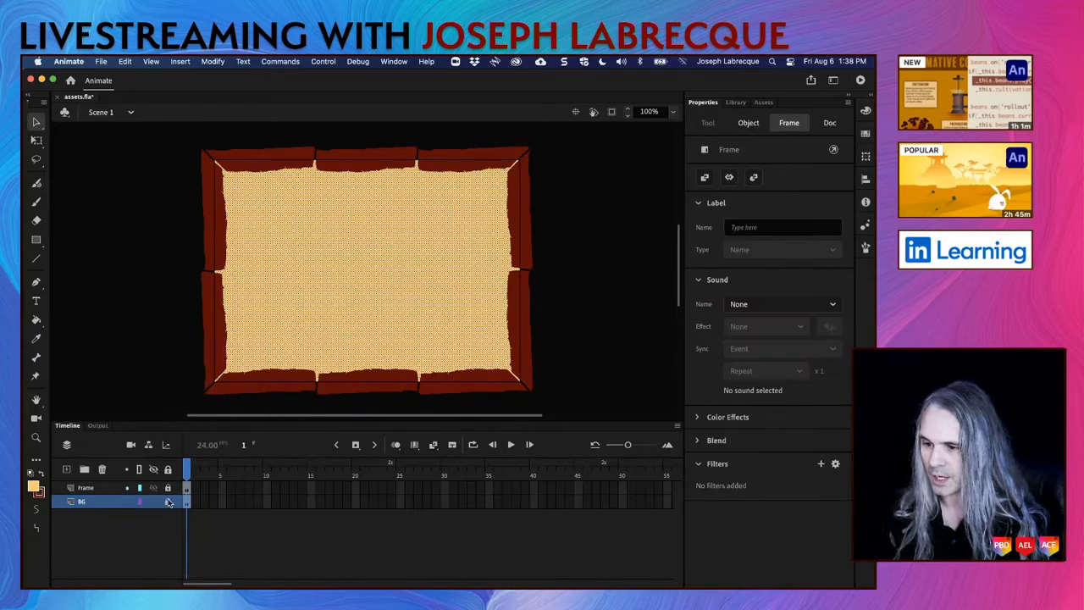
{"action": "left_click", "coordinate": [168, 502]}
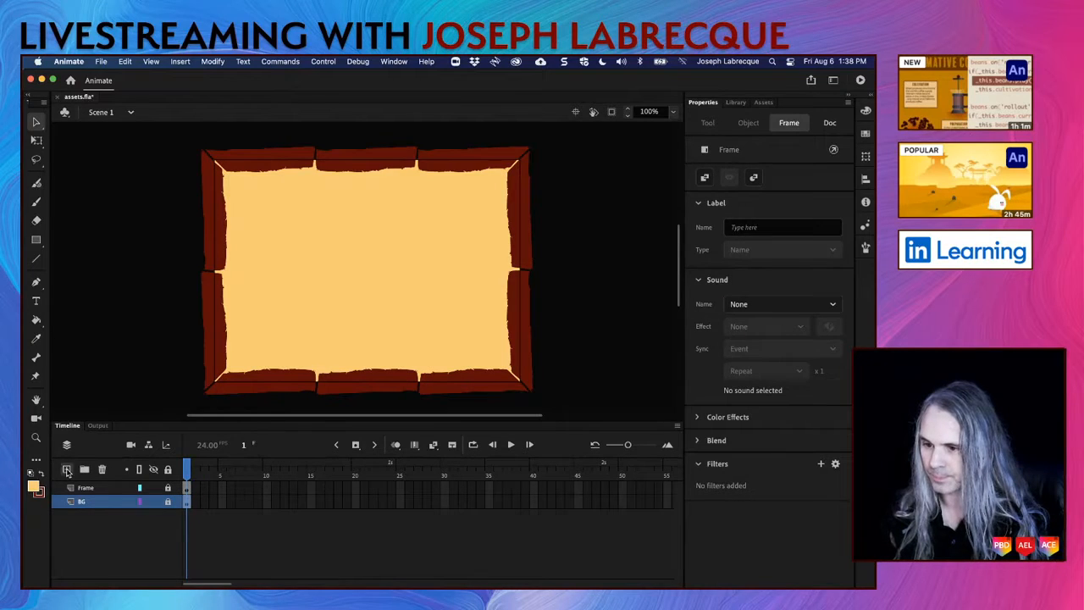
{"action": "left_click", "coordinate": [66, 468]}
{"action": "double_click", "coordinate": [88, 501]}
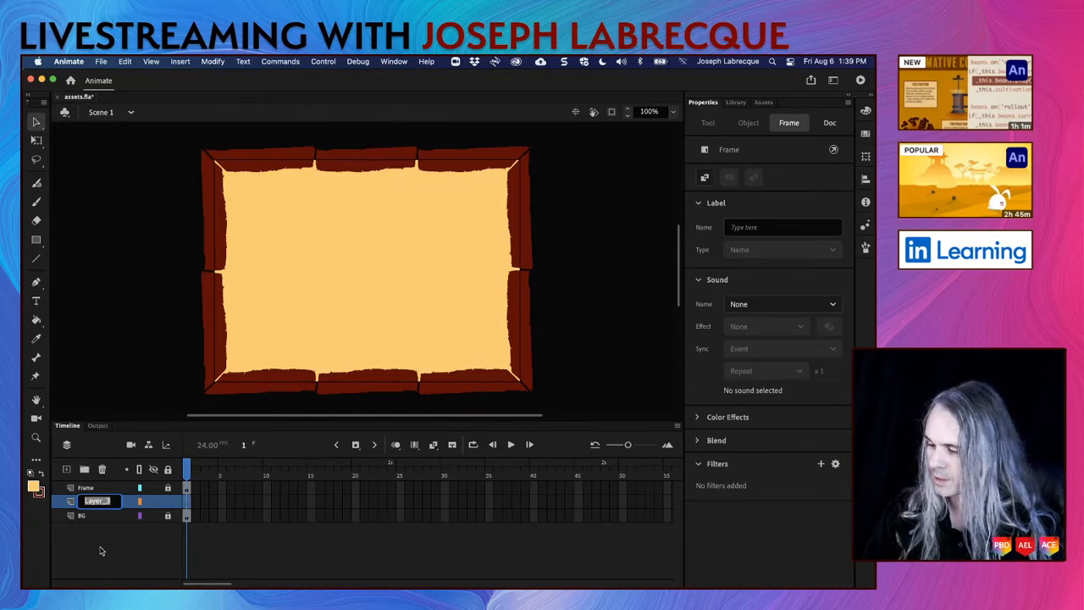
{"action": "type", "text": "Paint"}
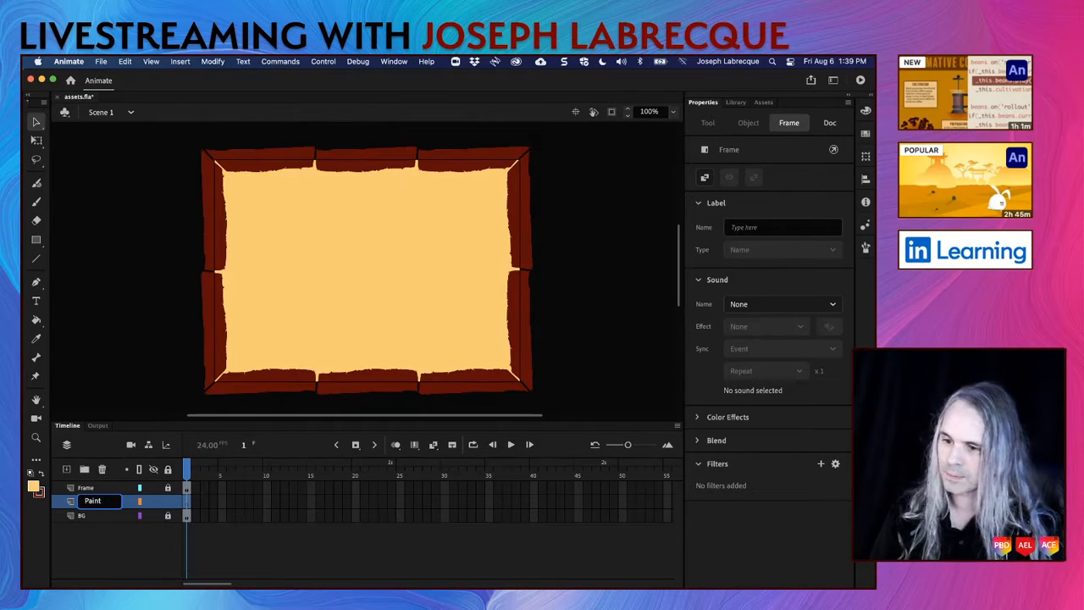
{"action": "left_click", "coordinate": [593, 320]}
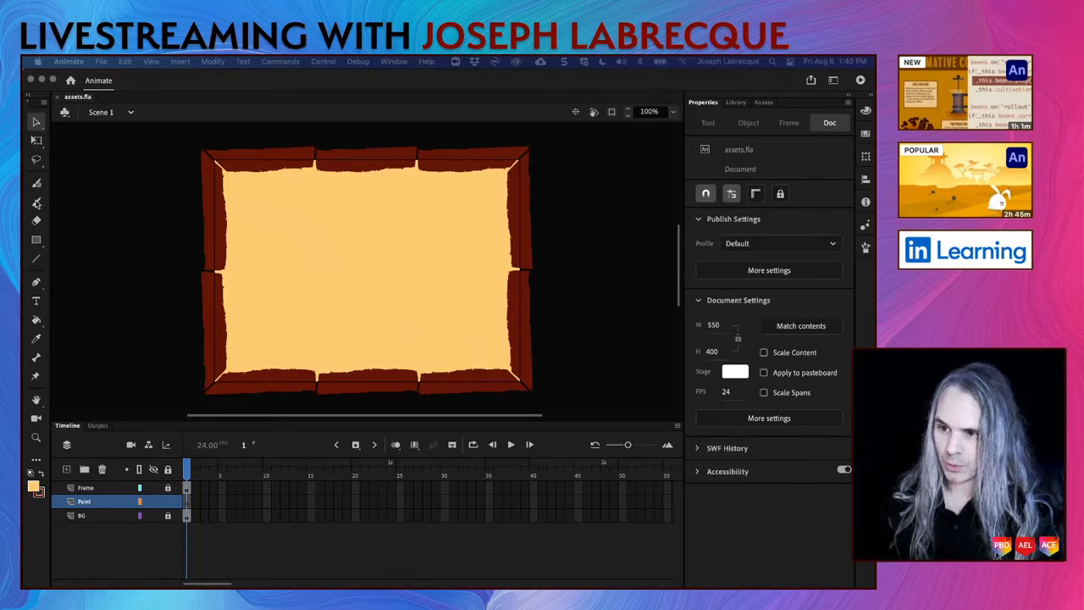
Step: Add the Paint Brush tool to the toolbar, grouped in one slot with the Fluid Brush and Classic Brush tools, and activate it
{"action": "left_click", "coordinate": [38, 202]}
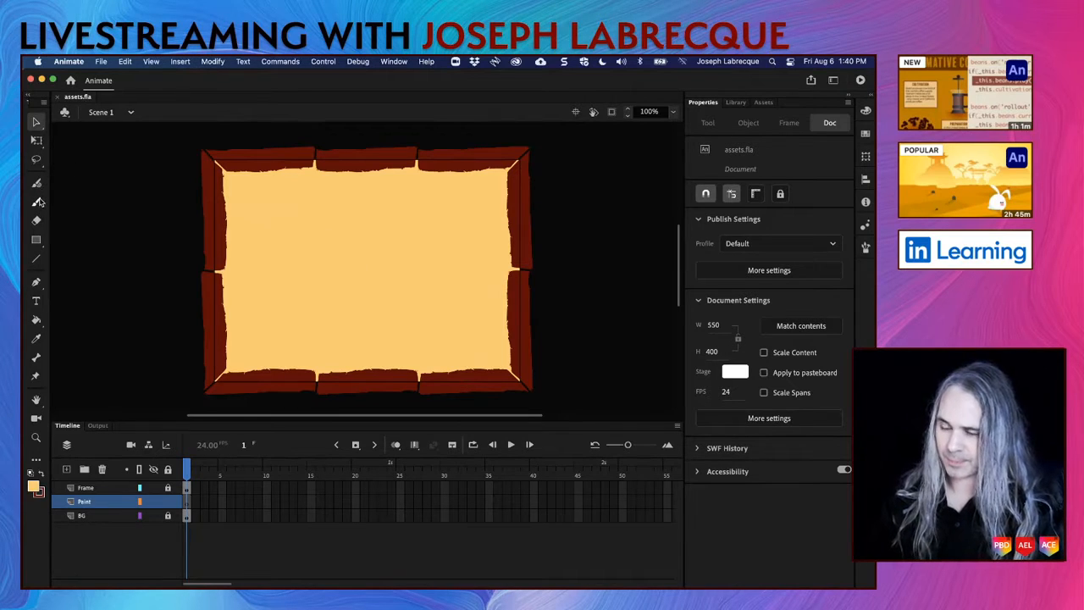
{"action": "left_click", "coordinate": [37, 188]}
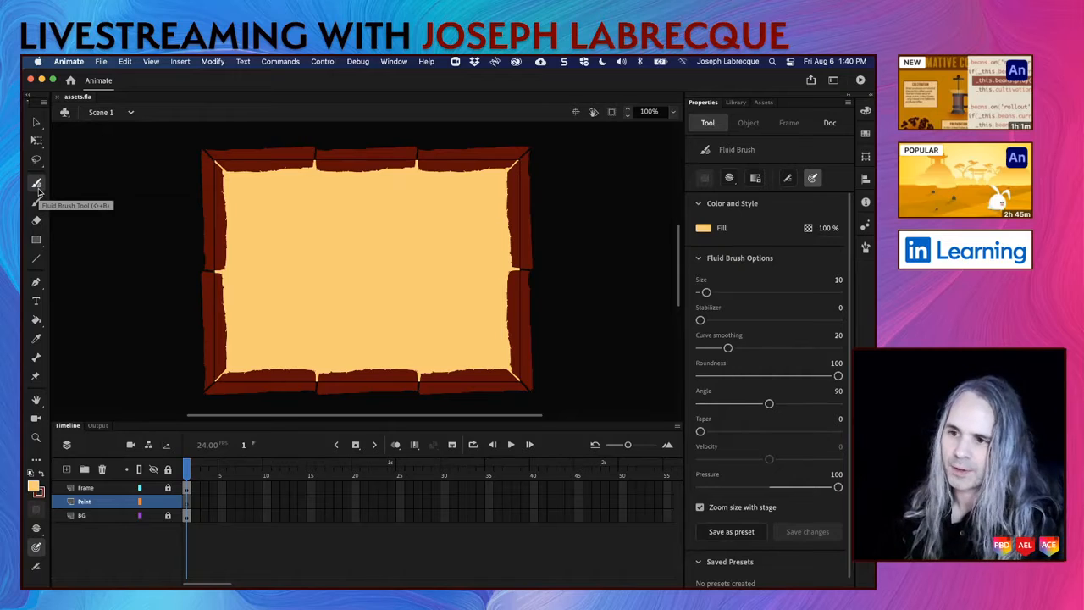
{"action": "left_click", "coordinate": [34, 204]}
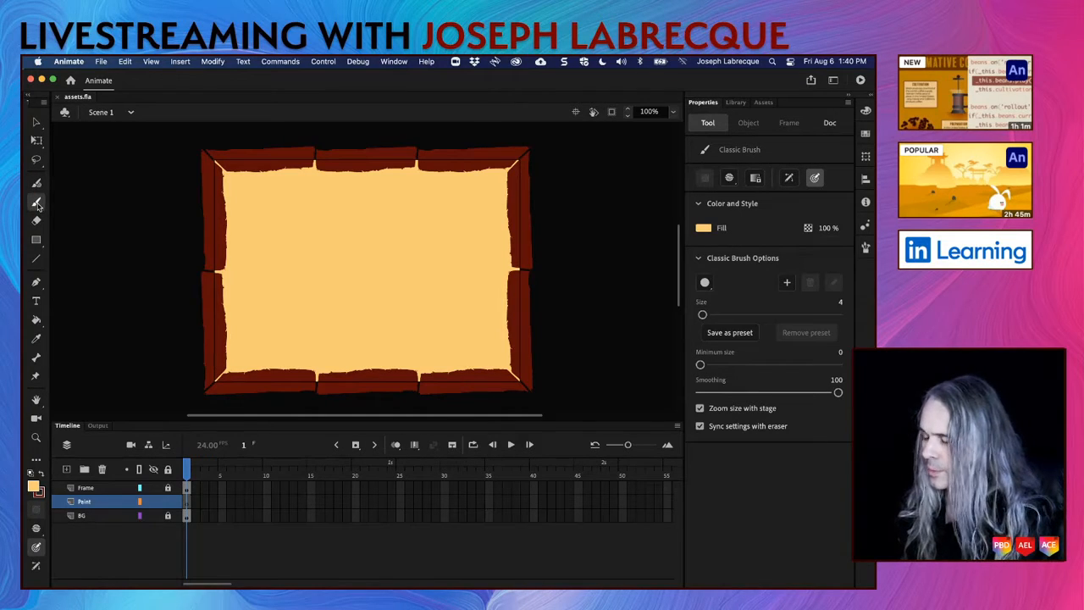
{"action": "left_click", "coordinate": [36, 462]}
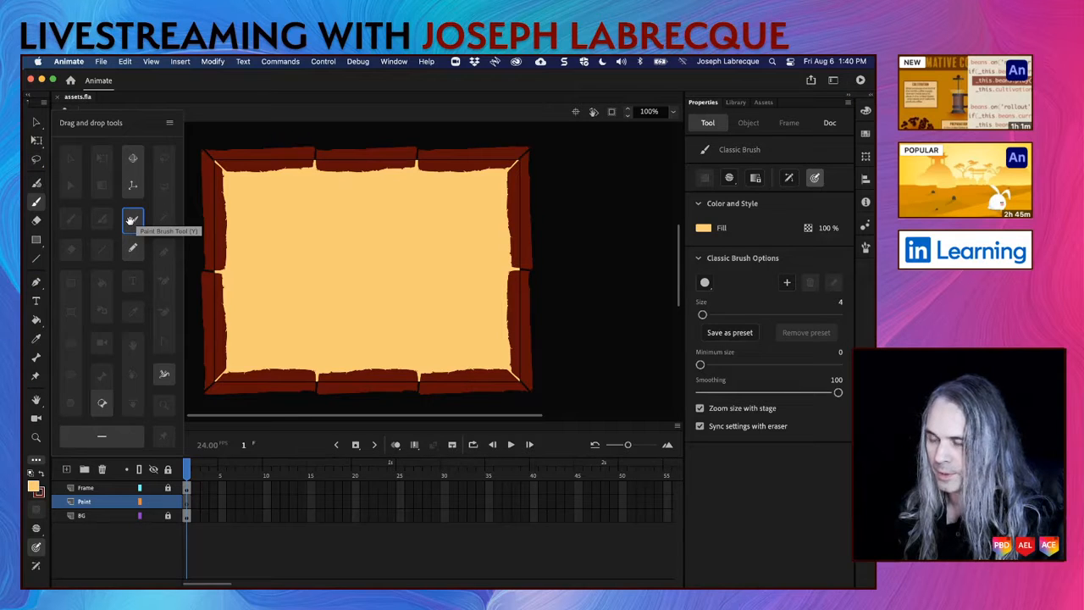
{"action": "left_click_drag", "start_coordinate": [131, 221], "coordinate": [45, 217]}
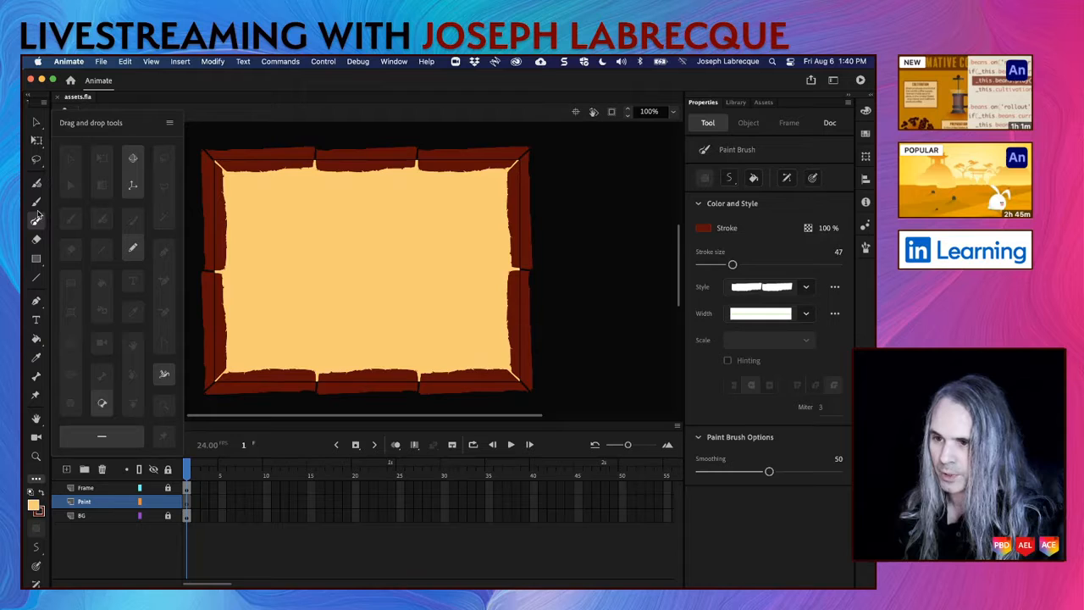
{"action": "left_click", "coordinate": [37, 183]}
{"action": "left_click_drag", "start_coordinate": [37, 188], "coordinate": [37, 187]}
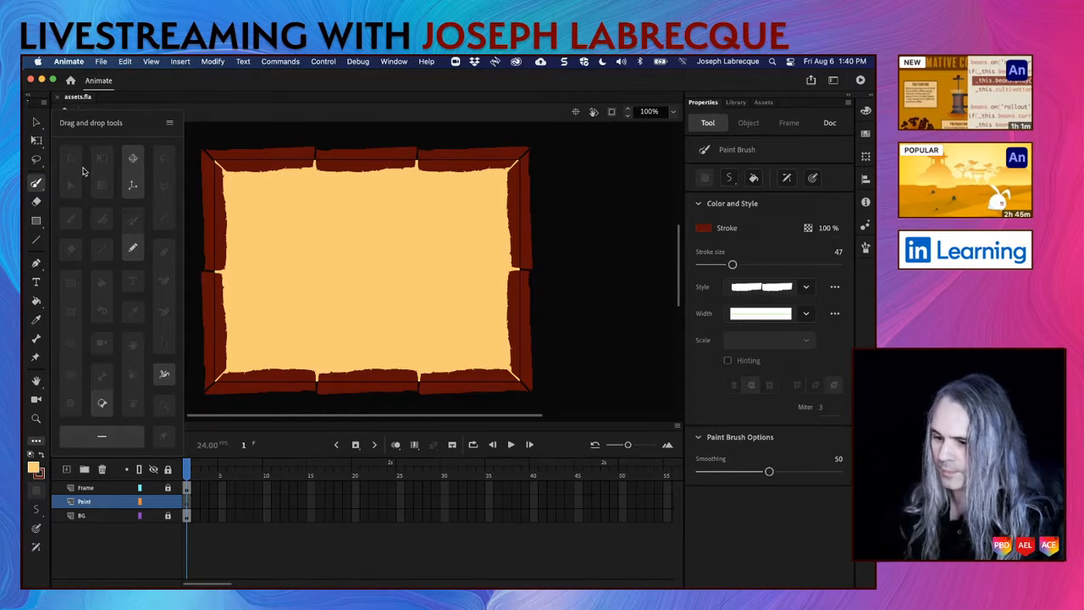
{"action": "key", "text": "Escape"}
{"action": "left_click", "coordinate": [37, 184]}
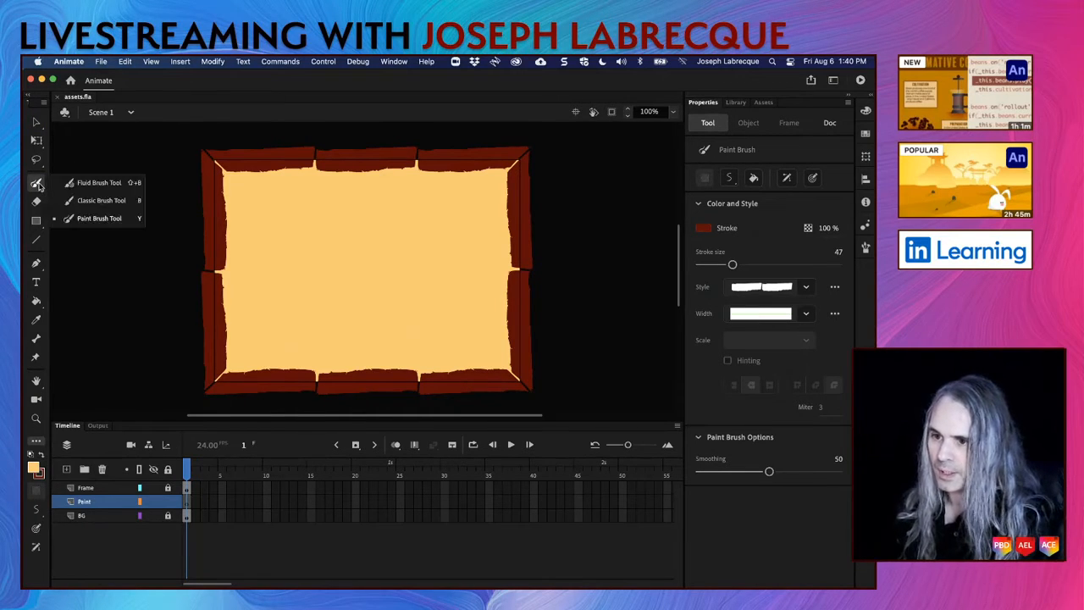
{"action": "left_click", "coordinate": [111, 216]}
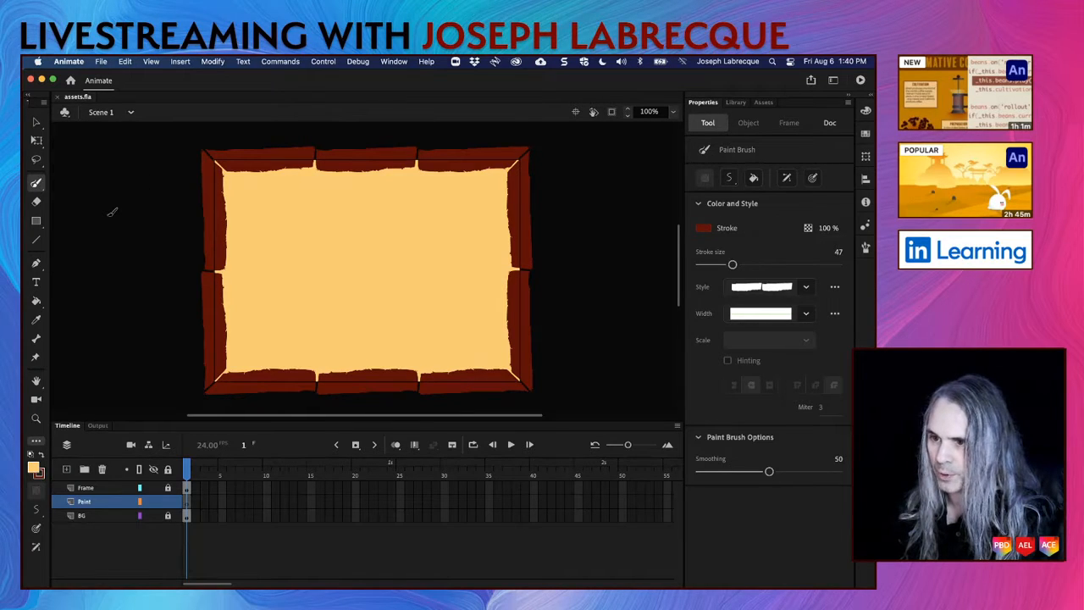
Step: Sample the yellow background as the Paint Brush stroke color, and adjust it to the burnt orange A43C05
{"action": "left_click", "coordinate": [703, 232]}
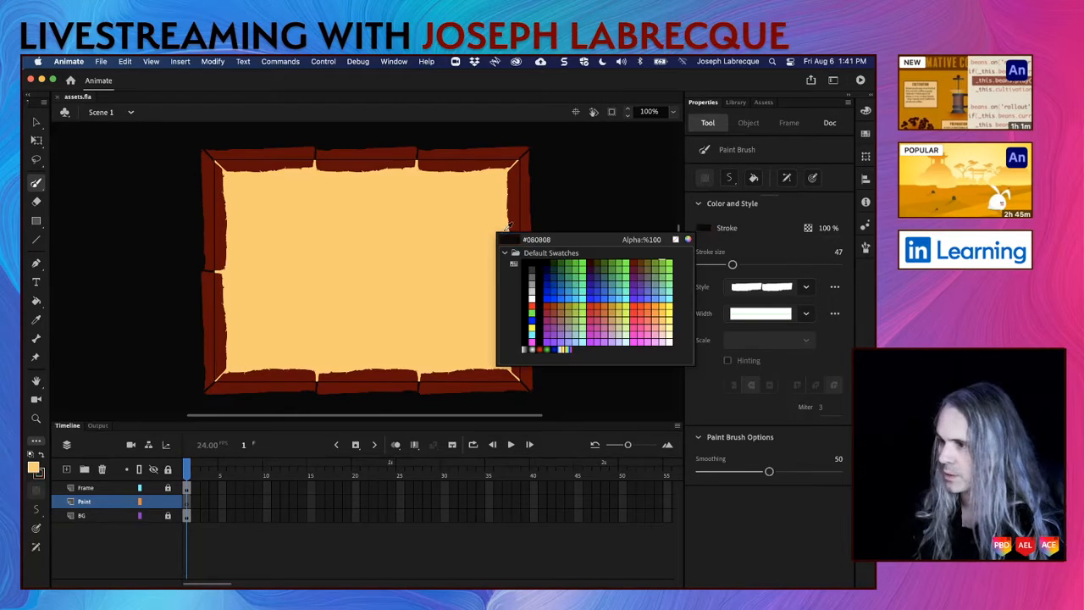
{"action": "left_click", "coordinate": [358, 258]}
{"action": "left_click", "coordinate": [704, 232]}
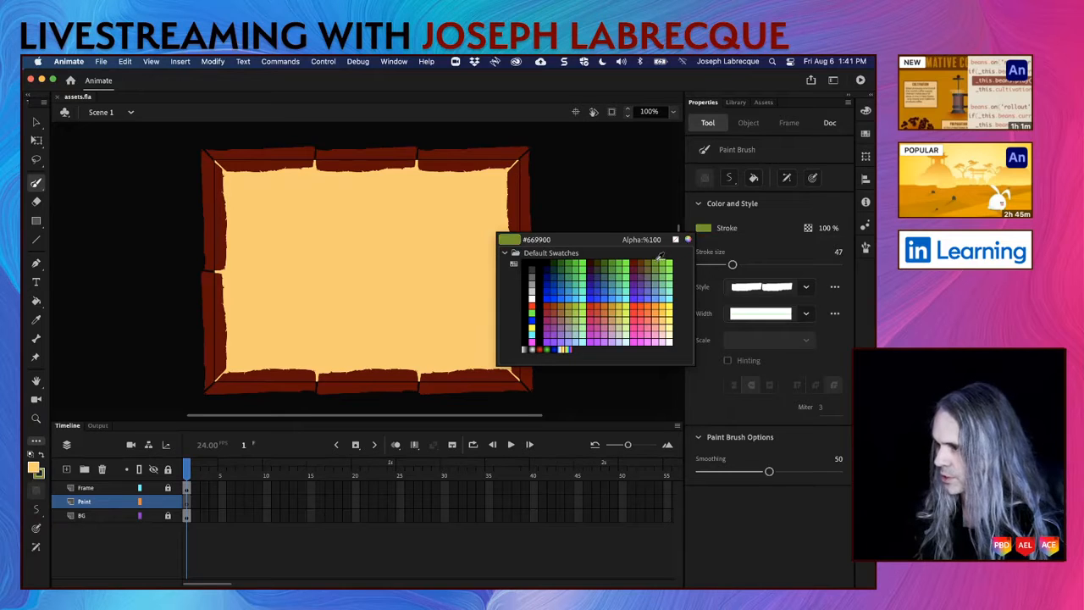
{"action": "left_click", "coordinate": [687, 242]}
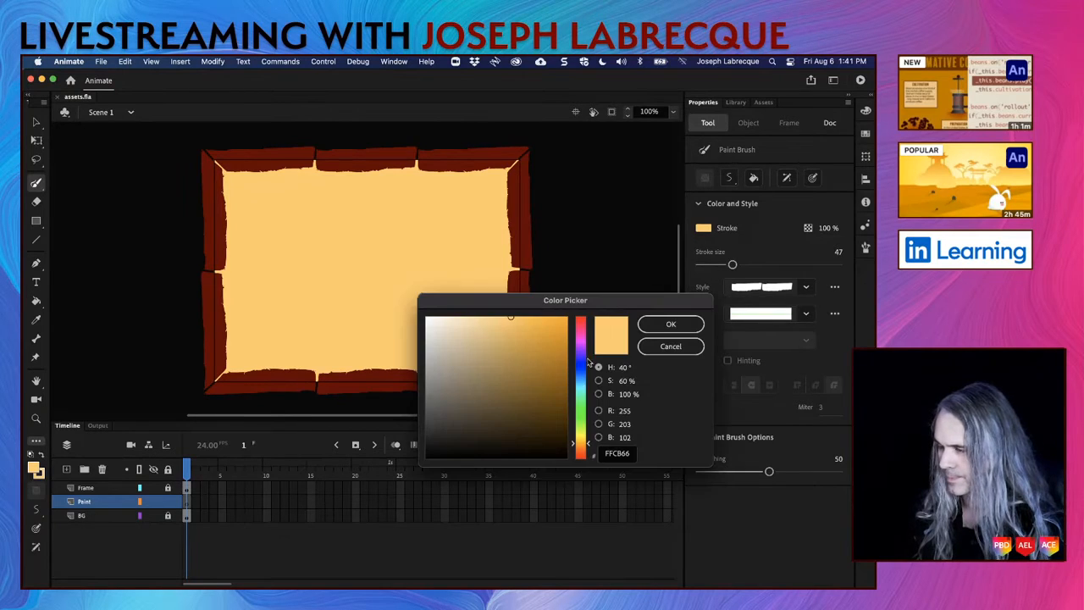
{"action": "left_click", "coordinate": [555, 396]}
{"action": "left_click_drag", "start_coordinate": [555, 397], "coordinate": [554, 391]}
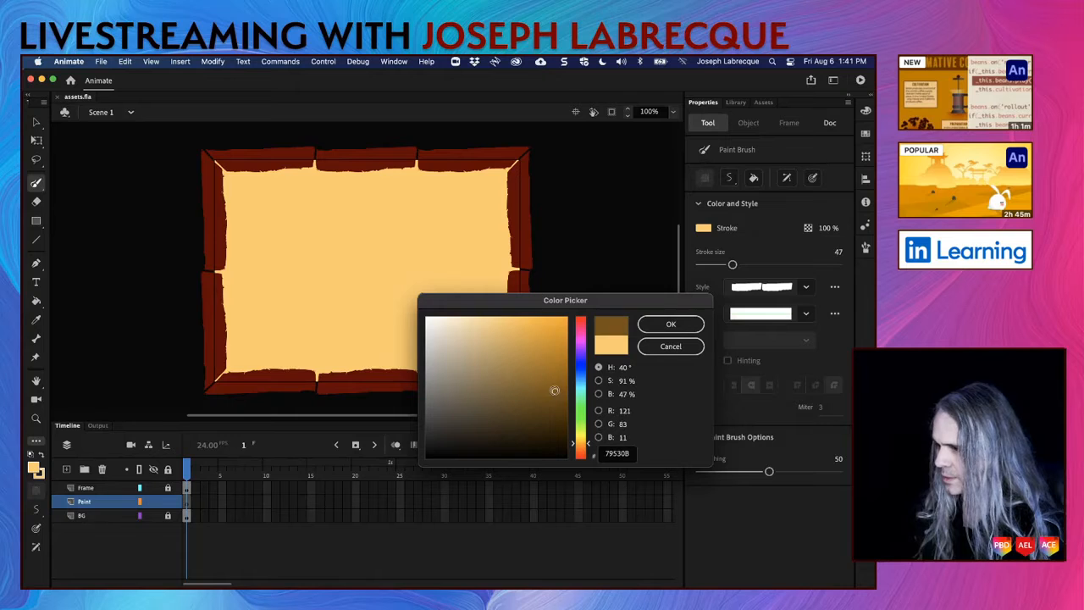
{"action": "left_click_drag", "start_coordinate": [578, 451], "coordinate": [579, 451]}
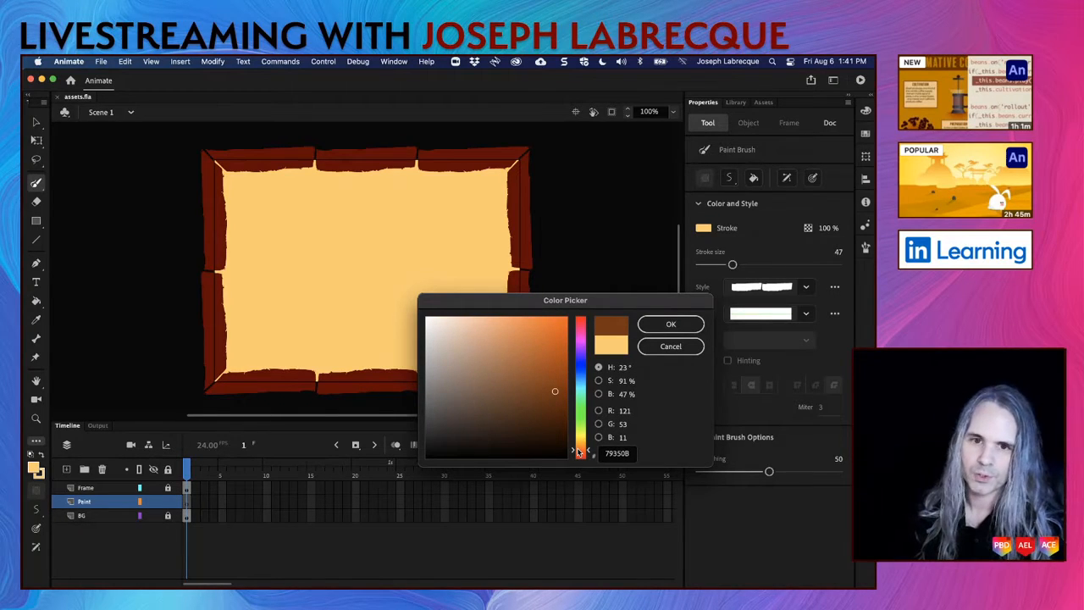
{"action": "left_click", "coordinate": [561, 352]}
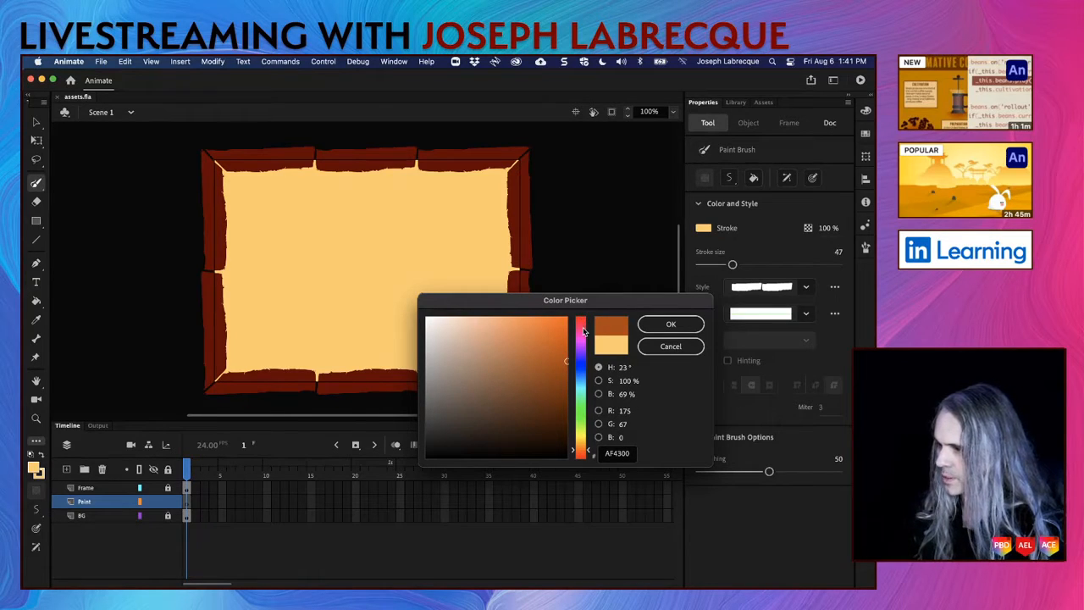
{"action": "left_click_drag", "start_coordinate": [584, 332], "coordinate": [582, 315]}
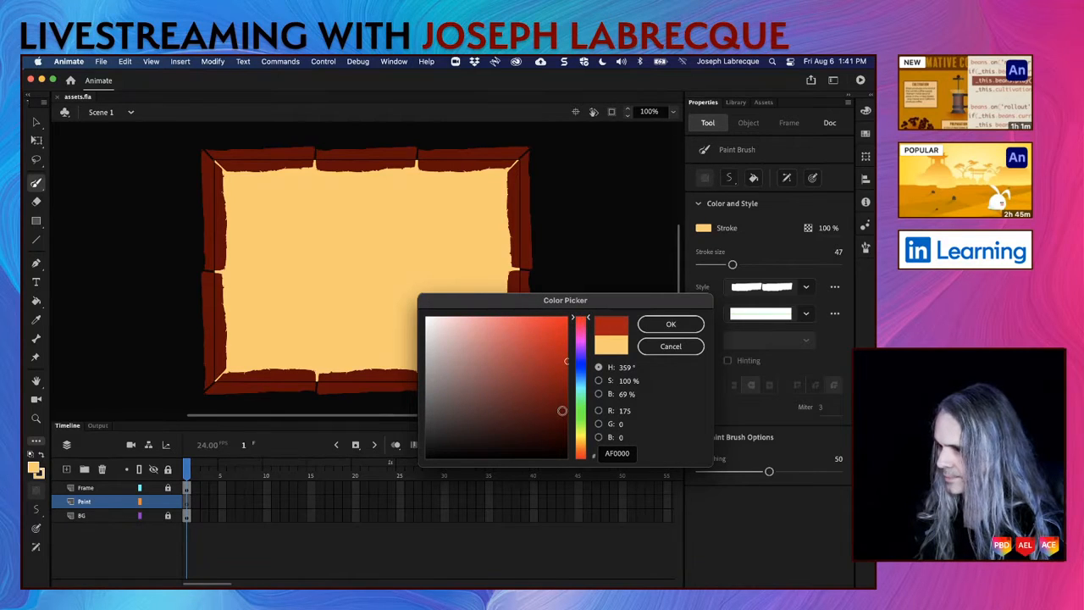
{"action": "left_click", "coordinate": [561, 410]}
{"action": "left_click_drag", "start_coordinate": [561, 410], "coordinate": [554, 397]}
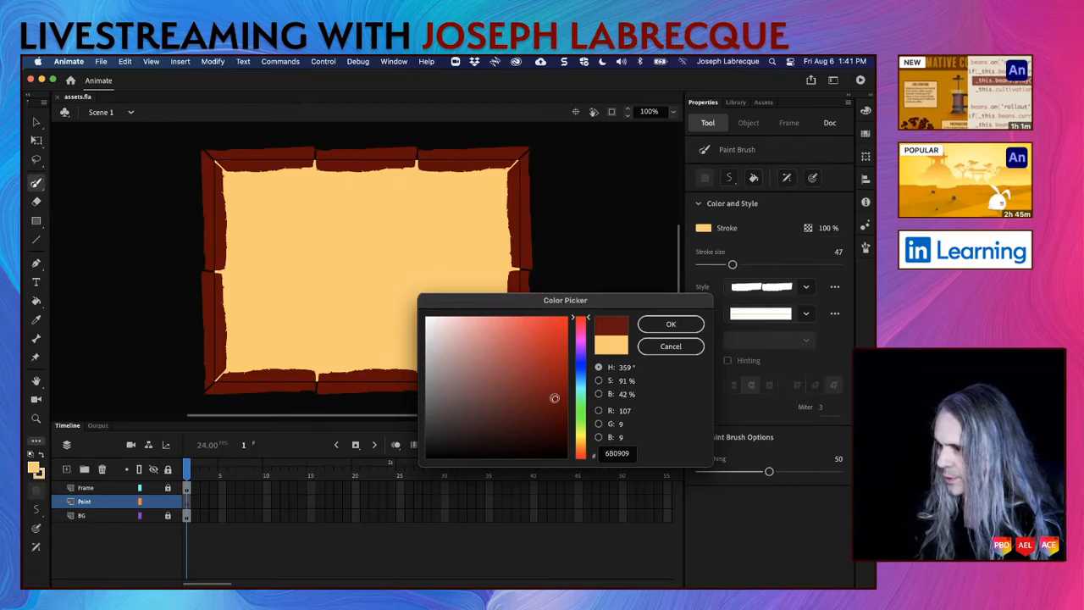
{"action": "left_click", "coordinate": [584, 454]}
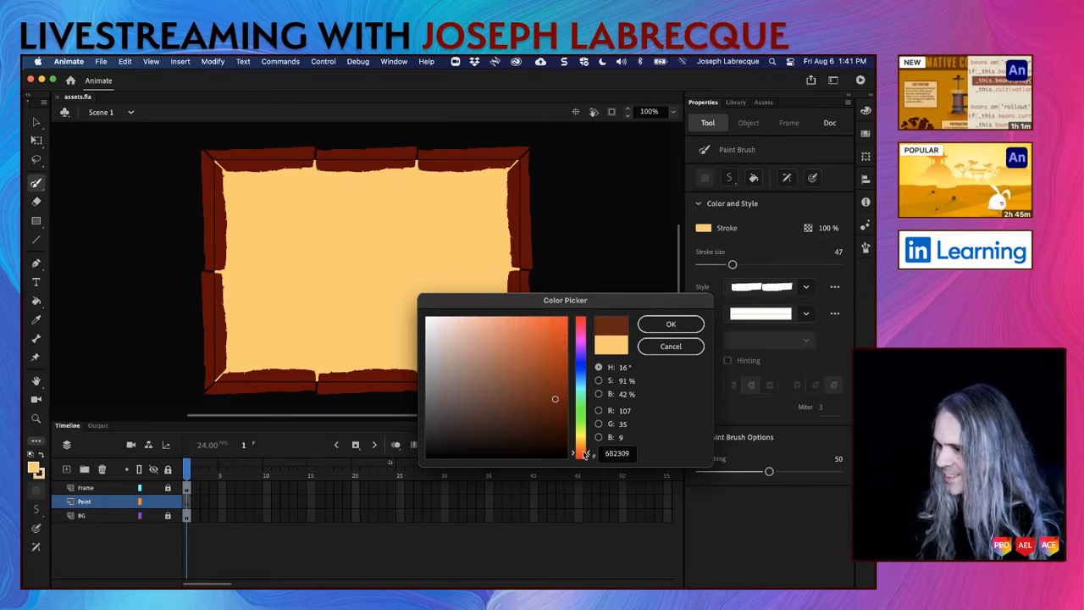
{"action": "left_click_drag", "start_coordinate": [584, 454], "coordinate": [583, 452]}
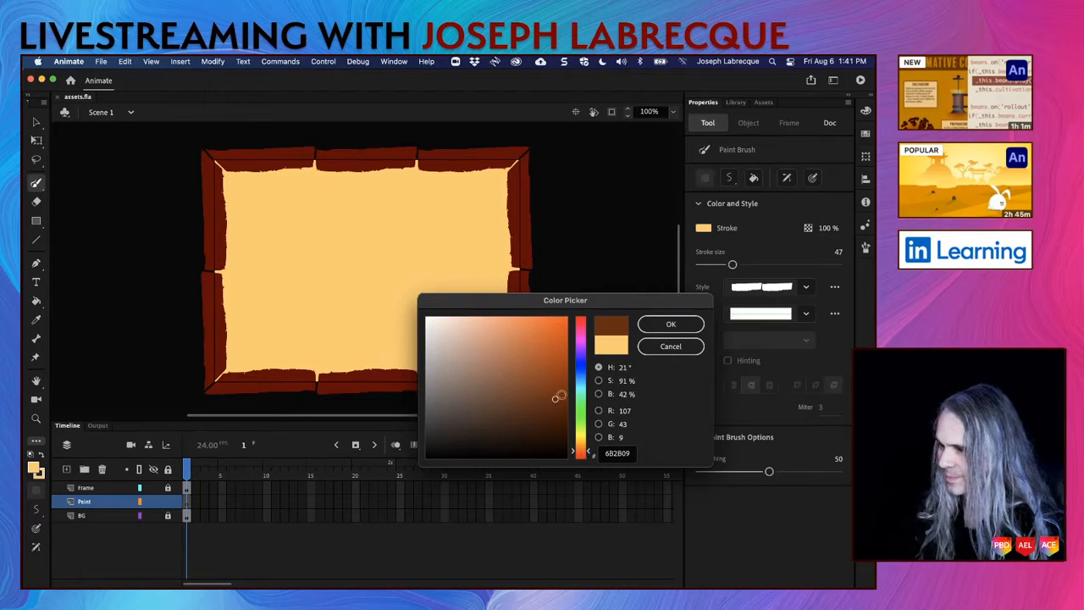
{"action": "left_click_drag", "start_coordinate": [556, 395], "coordinate": [562, 367]}
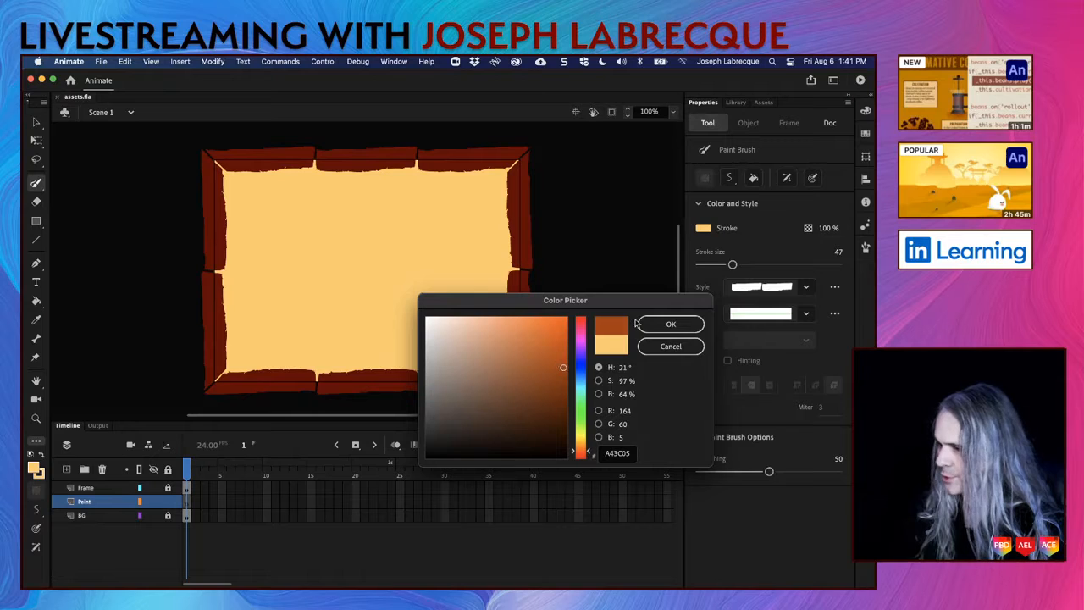
{"action": "left_click", "coordinate": [670, 324]}
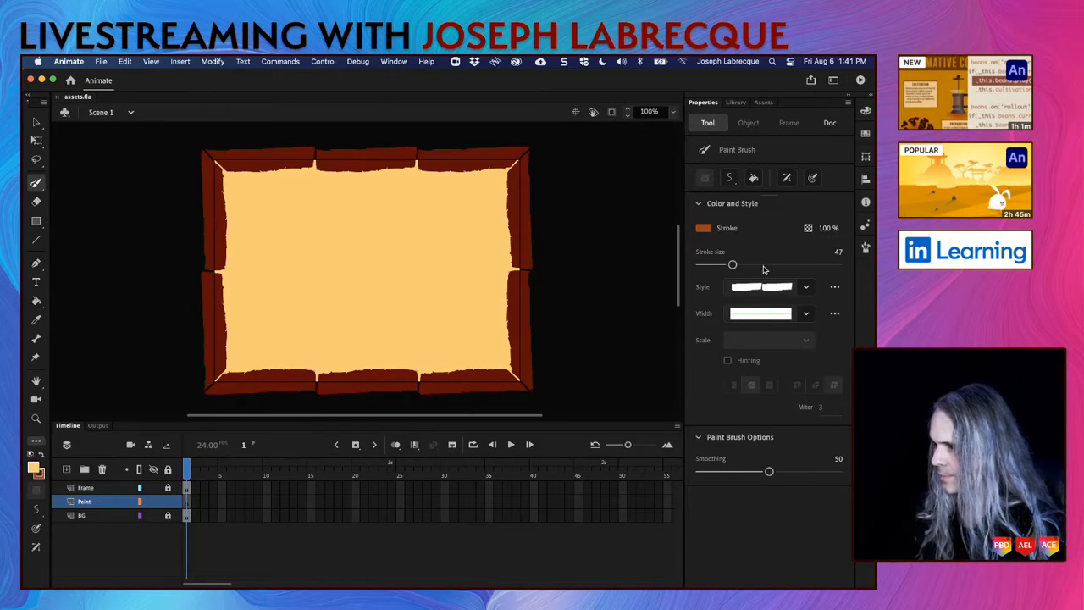
Step: Try the Pencil - Feather brush from the Artistic chalk and charcoal set with one curved stroke across the background, and undo the stroke
{"action": "left_click", "coordinate": [865, 250]}
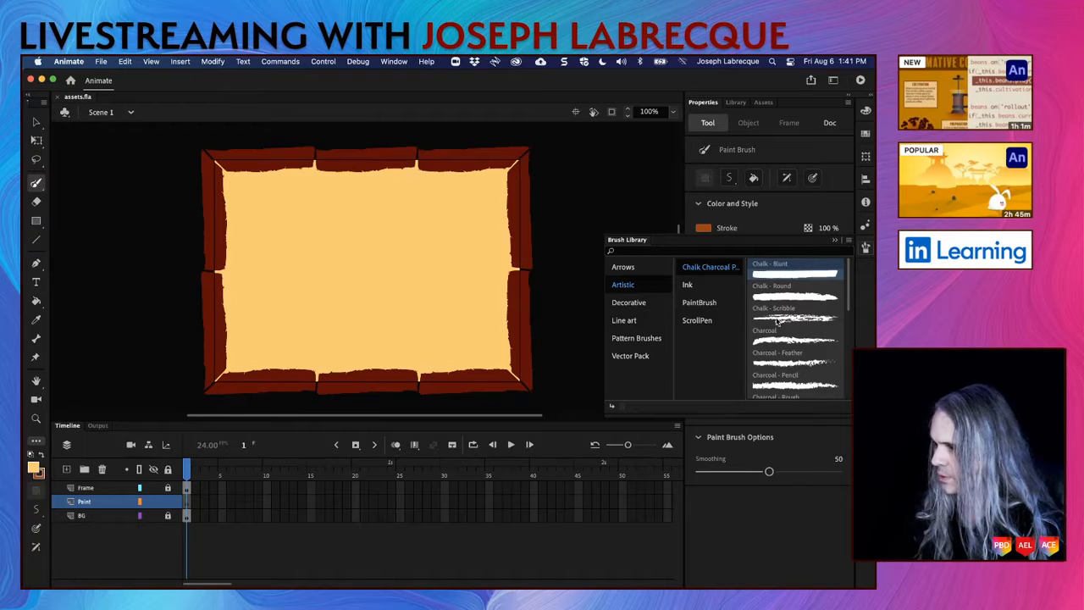
{"action": "scroll", "coordinate": [788, 343], "scroll_direction": "down", "scroll_amount": 1}
{"action": "scroll", "coordinate": [788, 343], "scroll_direction": "down", "scroll_amount": 4}
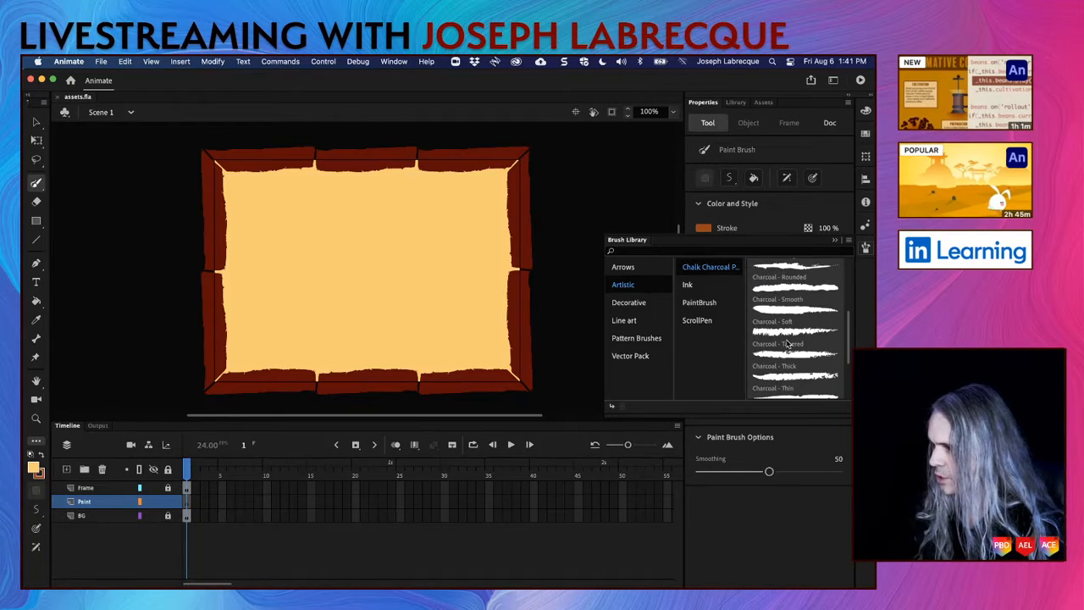
{"action": "scroll", "coordinate": [788, 344], "scroll_direction": "down", "scroll_amount": 2}
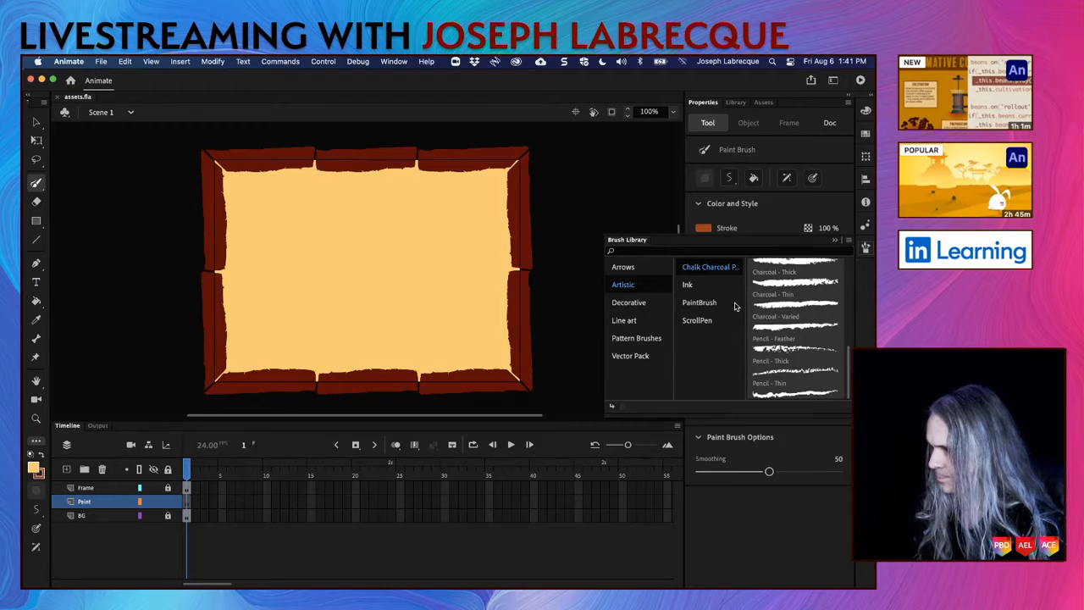
{"action": "left_click", "coordinate": [778, 347]}
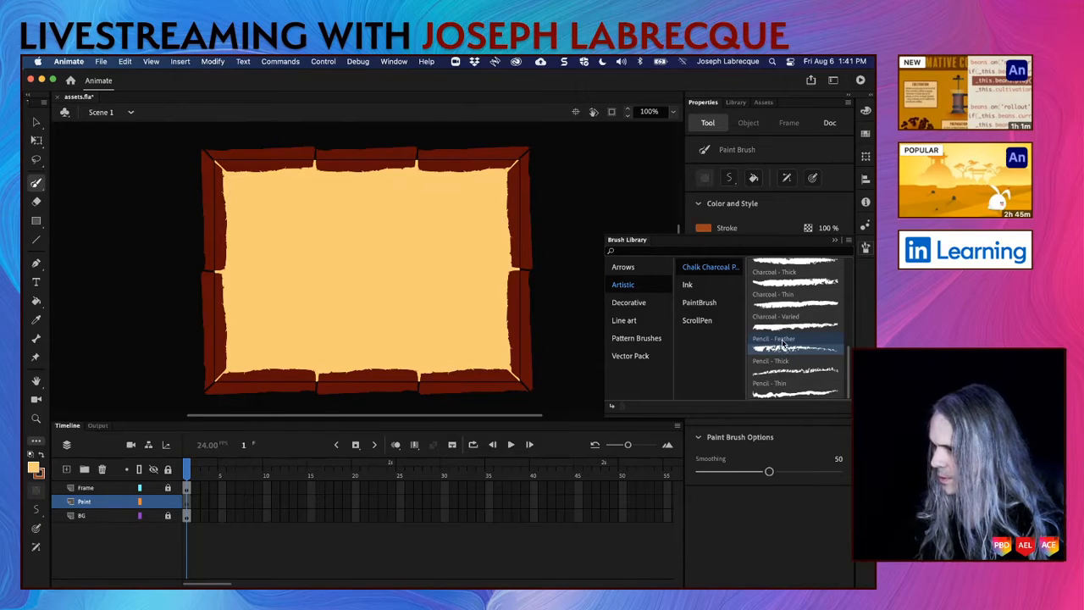
{"action": "left_click", "coordinate": [775, 427]}
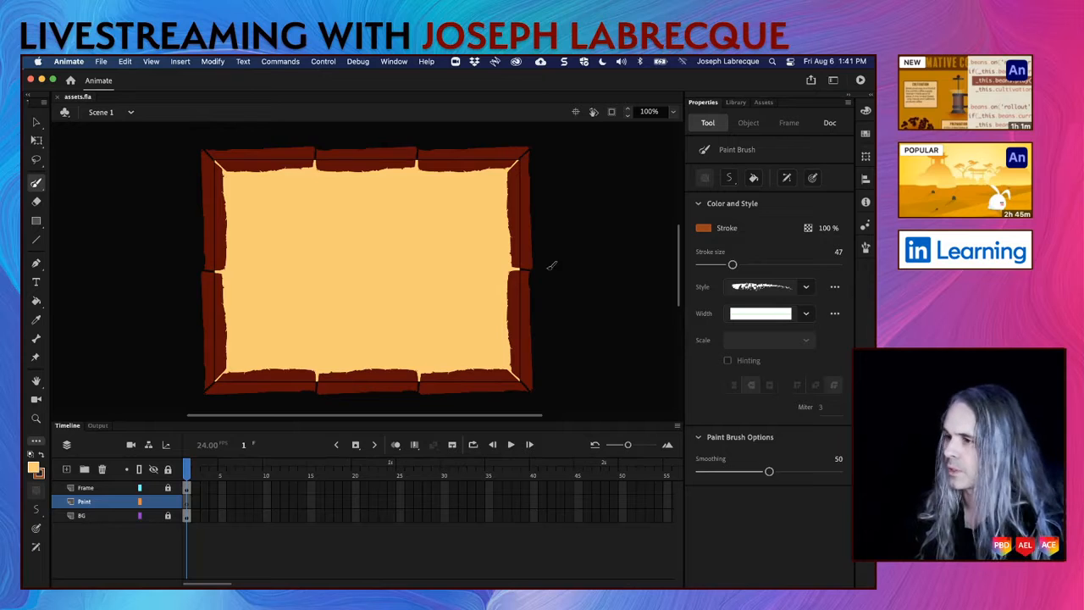
{"action": "mouse_move", "coordinate": [265, 298]}
{"action": "left_mouse_down"}
{"action": "mouse_move", "coordinate": [416, 203]}
{"action": "mouse_move", "coordinate": [427, 208]}
{"action": "left_mouse_up"}
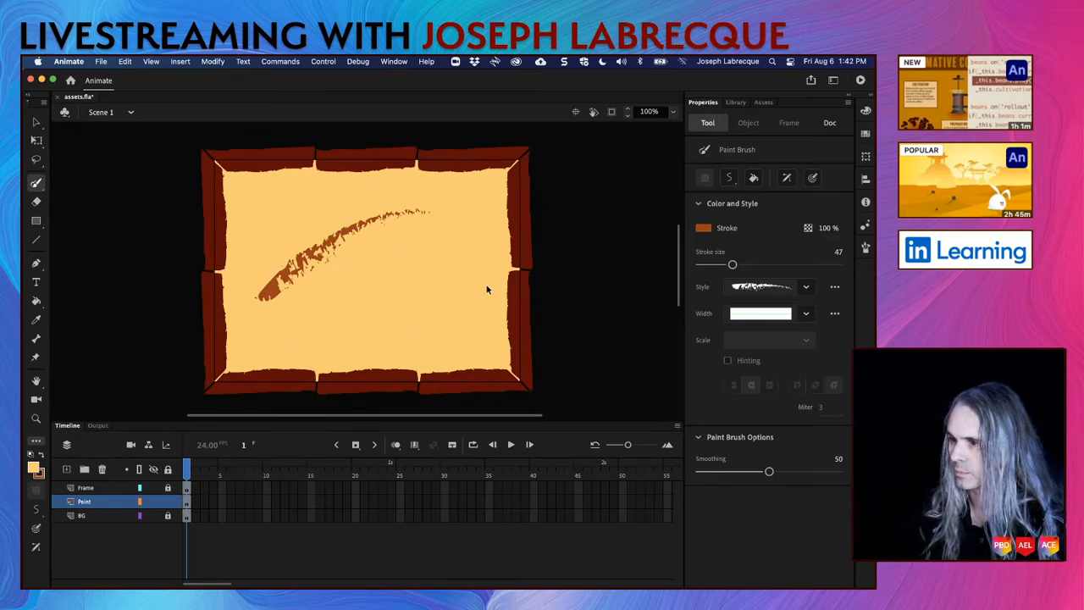
{"action": "key", "text": "super+z"}
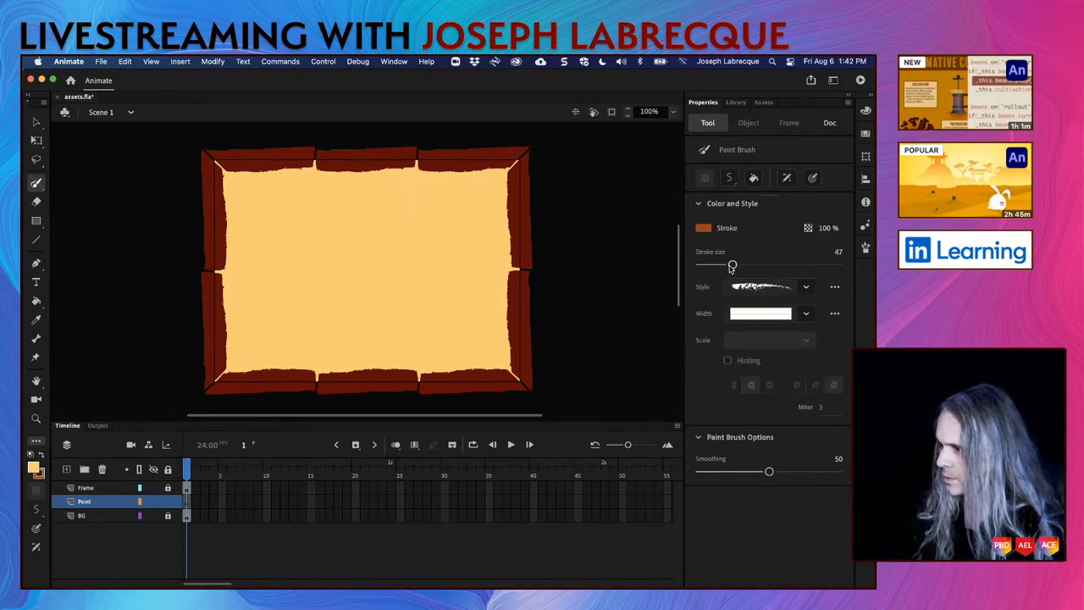
Step: Set the stroke size to 24 and switch to a more solid rough-edged Artistic brush, testing it with one stroke that is undone
{"action": "left_click_drag", "start_coordinate": [732, 266], "coordinate": [716, 265]}
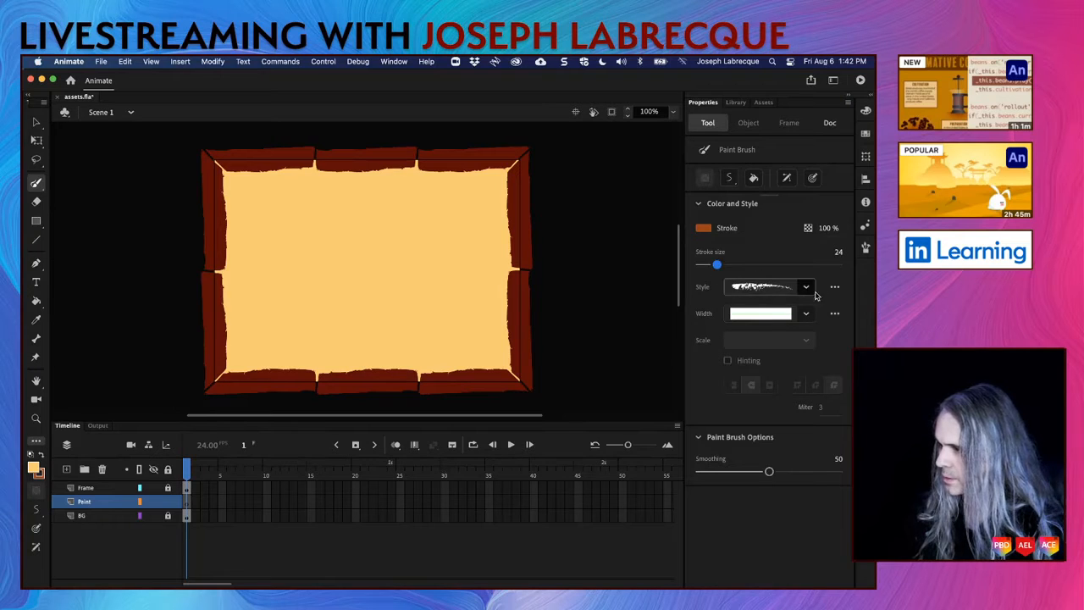
{"action": "left_click", "coordinate": [866, 247]}
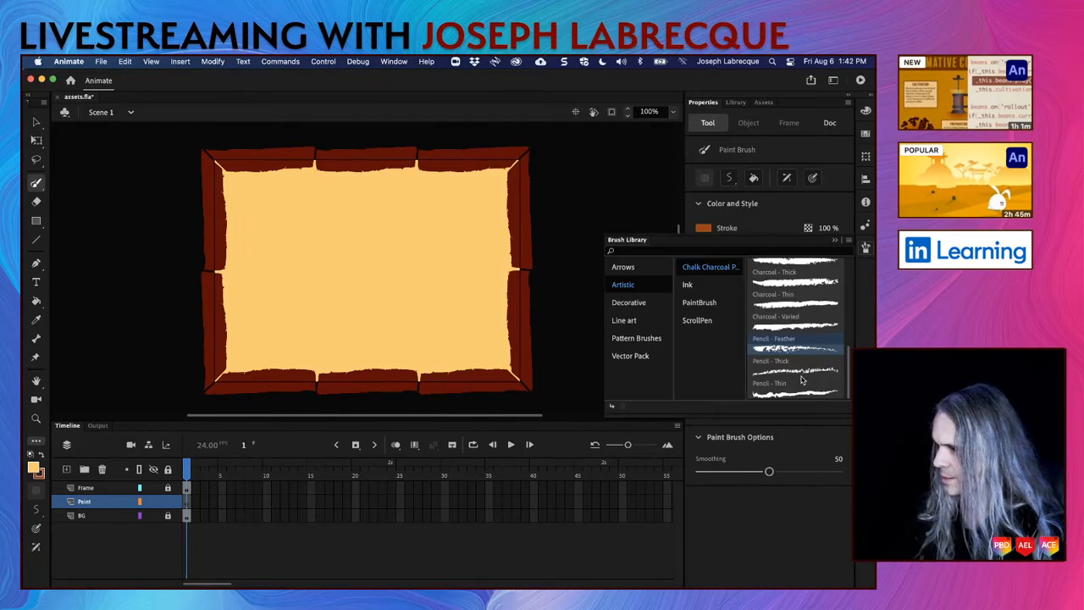
{"action": "left_click", "coordinate": [835, 240]}
{"action": "left_click_drag", "start_coordinate": [272, 313], "coordinate": [412, 234]}
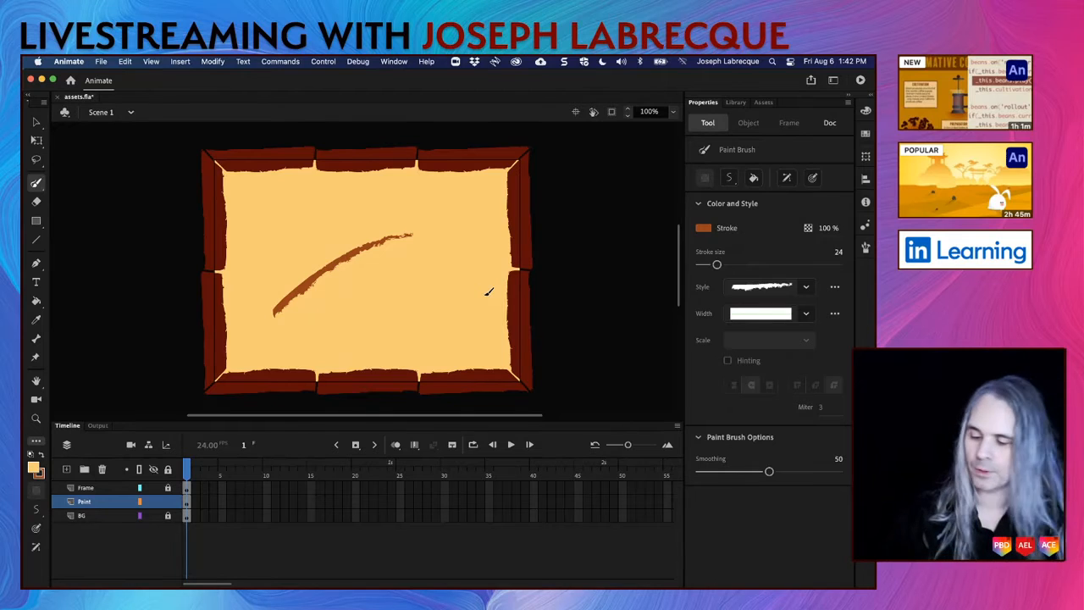
{"action": "key", "text": "super+z"}
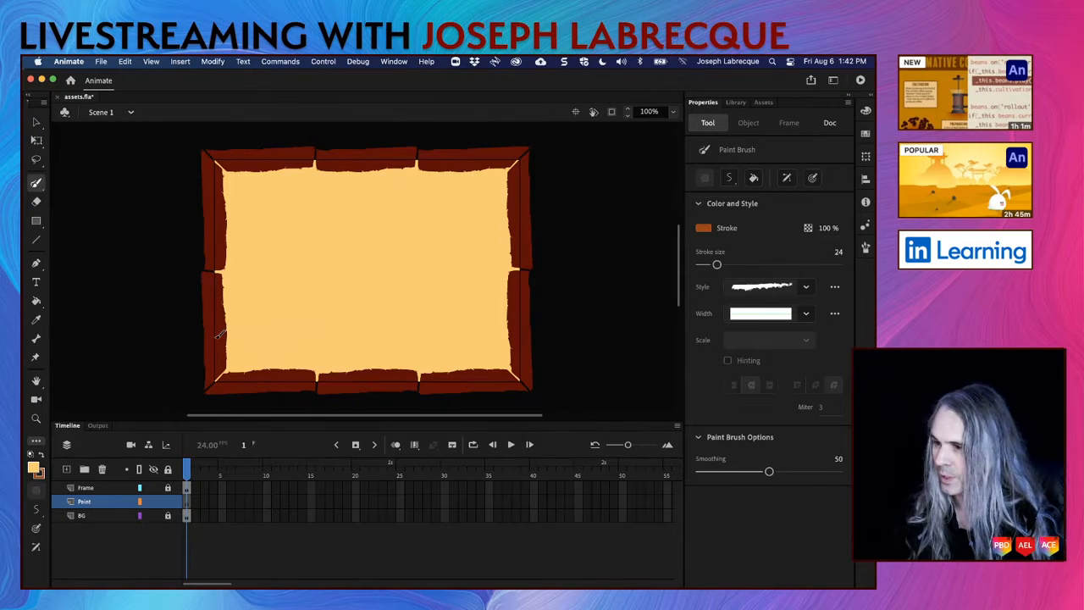
Step: Paint the hill's ridge line across the framed area and two curved path edges running down past the frame's lower edge
{"action": "left_click_drag", "start_coordinate": [219, 336], "coordinate": [448, 267]}
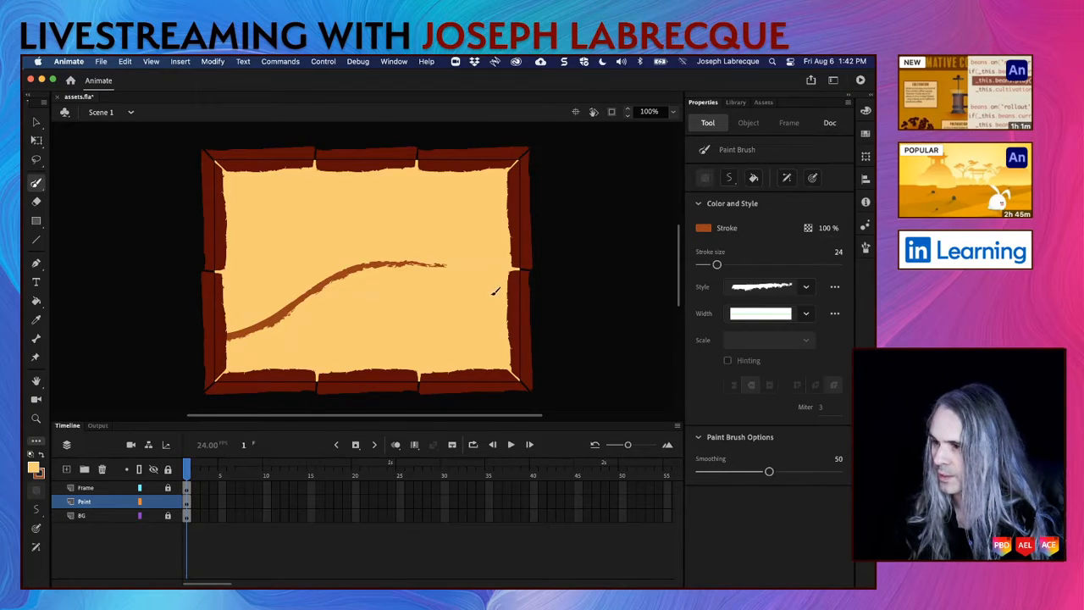
{"action": "left_click_drag", "start_coordinate": [468, 259], "coordinate": [592, 294]}
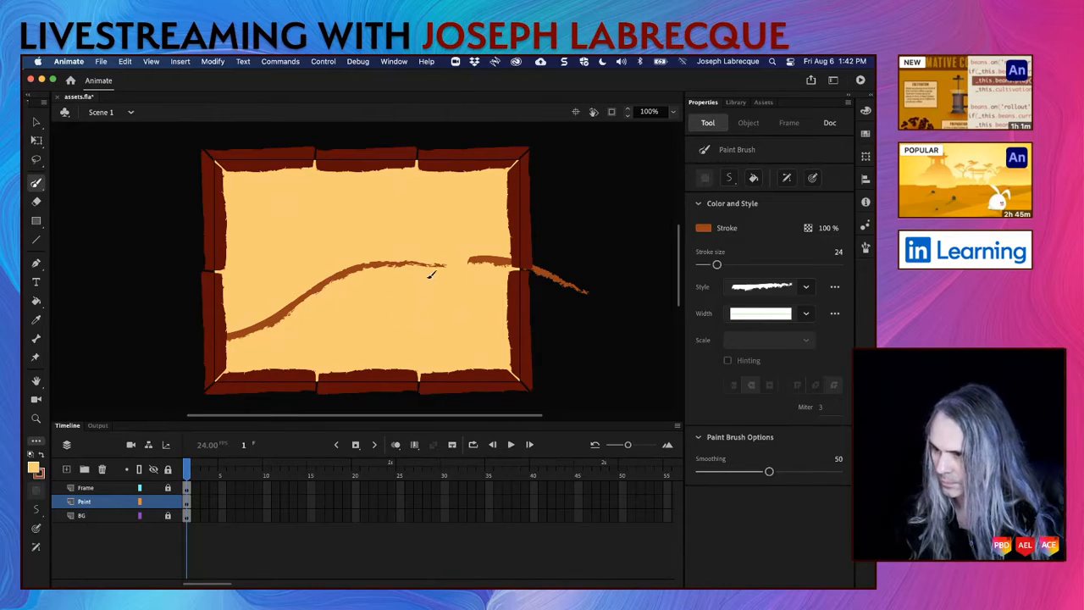
{"action": "mouse_move", "coordinate": [420, 279]}
{"action": "left_mouse_down"}
{"action": "mouse_move", "coordinate": [396, 315]}
{"action": "mouse_move", "coordinate": [264, 414]}
{"action": "left_mouse_up"}
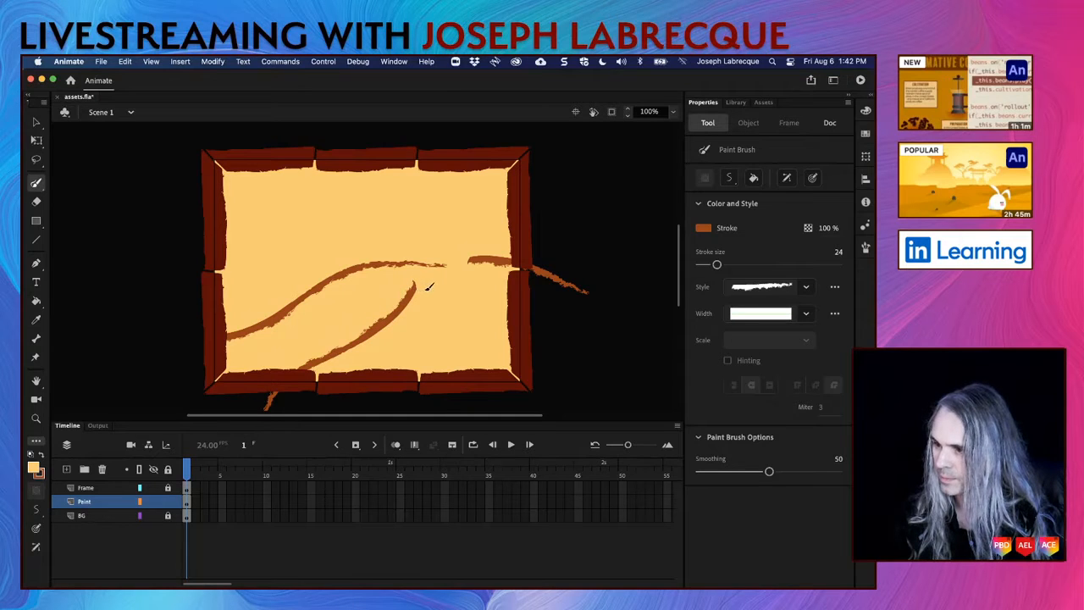
{"action": "mouse_move", "coordinate": [429, 286]}
{"action": "left_mouse_down"}
{"action": "mouse_move", "coordinate": [397, 349]}
{"action": "mouse_move", "coordinate": [343, 408]}
{"action": "left_mouse_up"}
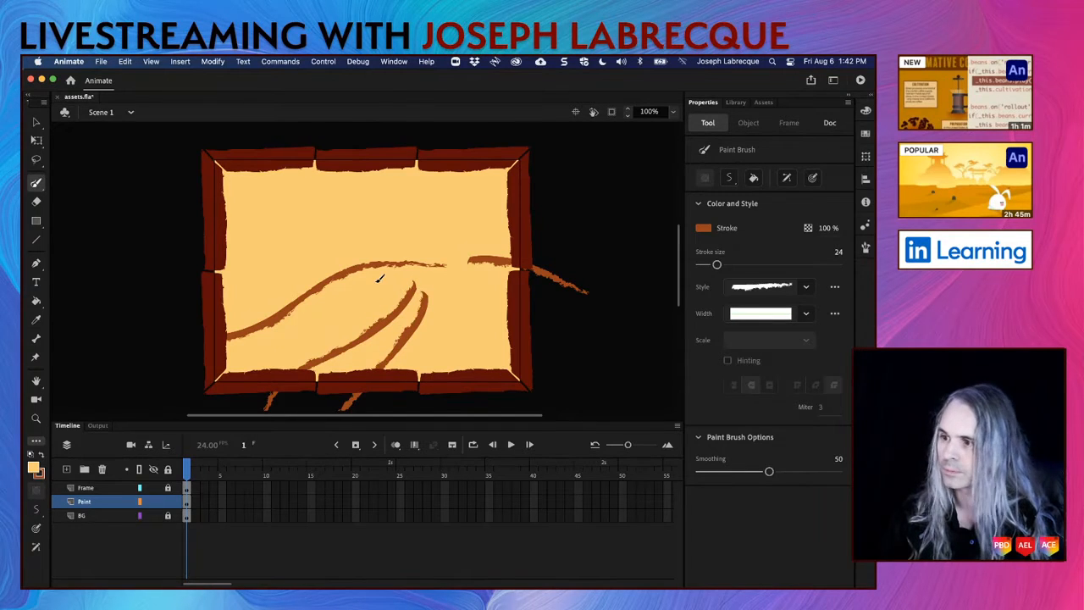
Step: Paint a small house on top of the hill with walls, a doorway, a rounded roof and a shaded right wall
{"action": "mouse_move", "coordinate": [406, 253]}
{"action": "left_mouse_down"}
{"action": "mouse_move", "coordinate": [402, 206]}
{"action": "mouse_move", "coordinate": [495, 206]}
{"action": "mouse_move", "coordinate": [490, 265]}
{"action": "mouse_move", "coordinate": [436, 230]}
{"action": "mouse_move", "coordinate": [476, 229]}
{"action": "mouse_move", "coordinate": [464, 264]}
{"action": "mouse_move", "coordinate": [449, 263]}
{"action": "left_mouse_up"}
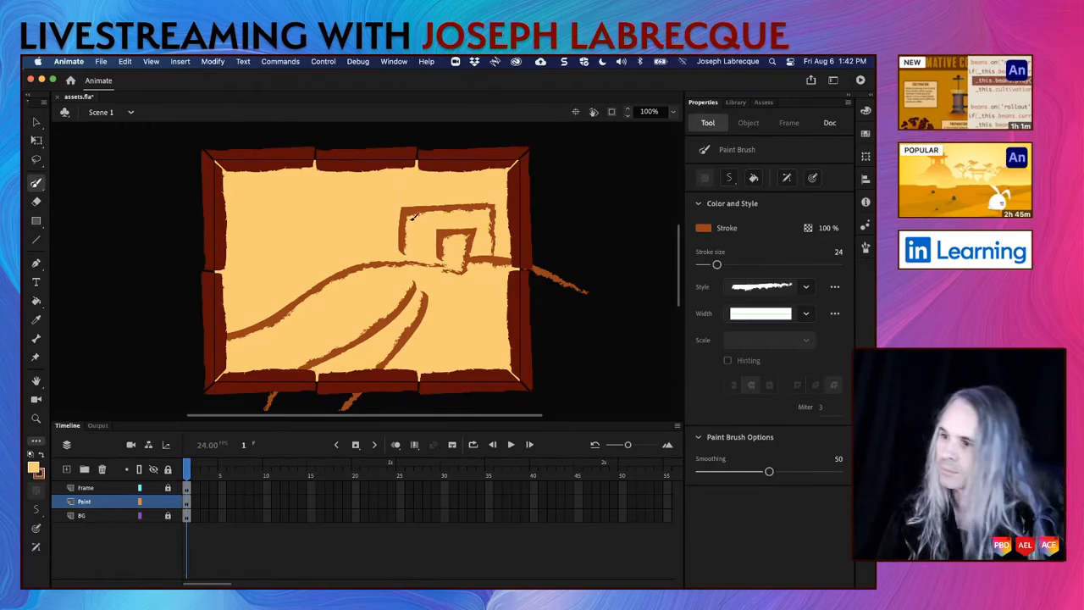
{"action": "mouse_move", "coordinate": [398, 205]}
{"action": "left_mouse_down"}
{"action": "mouse_move", "coordinate": [396, 183]}
{"action": "mouse_move", "coordinate": [434, 181]}
{"action": "mouse_move", "coordinate": [500, 182]}
{"action": "mouse_move", "coordinate": [508, 203]}
{"action": "mouse_move", "coordinate": [379, 213]}
{"action": "left_mouse_up"}
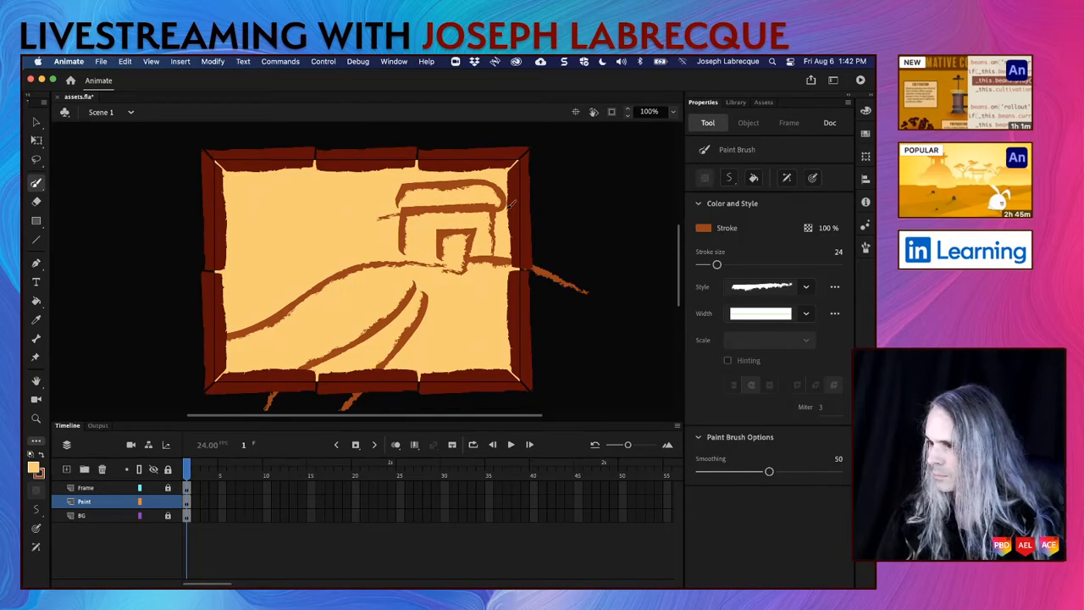
{"action": "left_click_drag", "start_coordinate": [502, 210], "coordinate": [505, 258]}
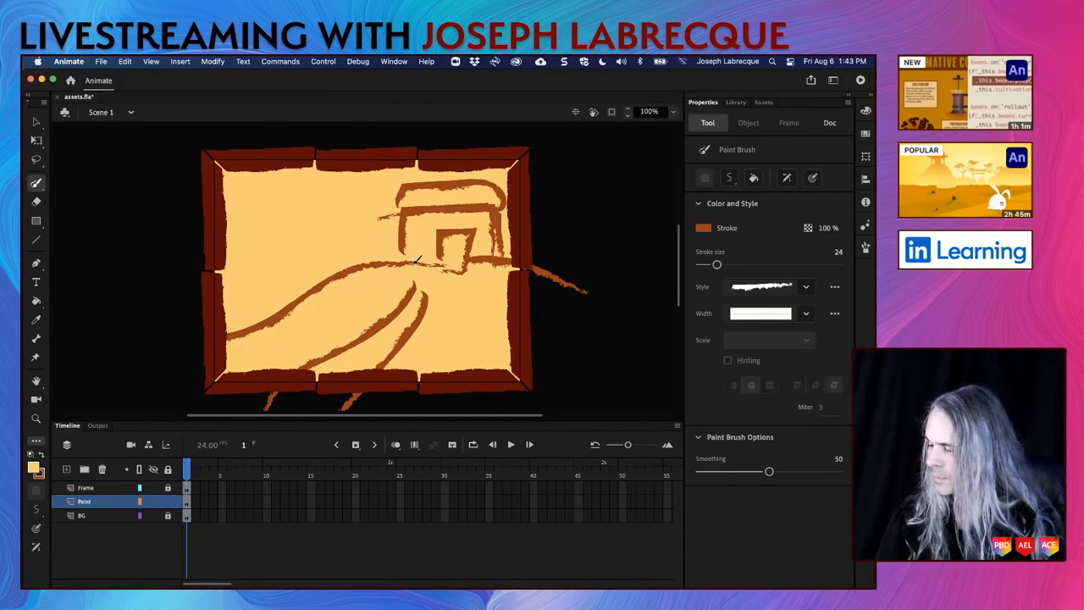
Step: Set the stroke size to 8 and paint thin contour lines on the hillside and short ground lines below the doorway
{"action": "left_click_drag", "start_coordinate": [717, 265], "coordinate": [705, 265]}
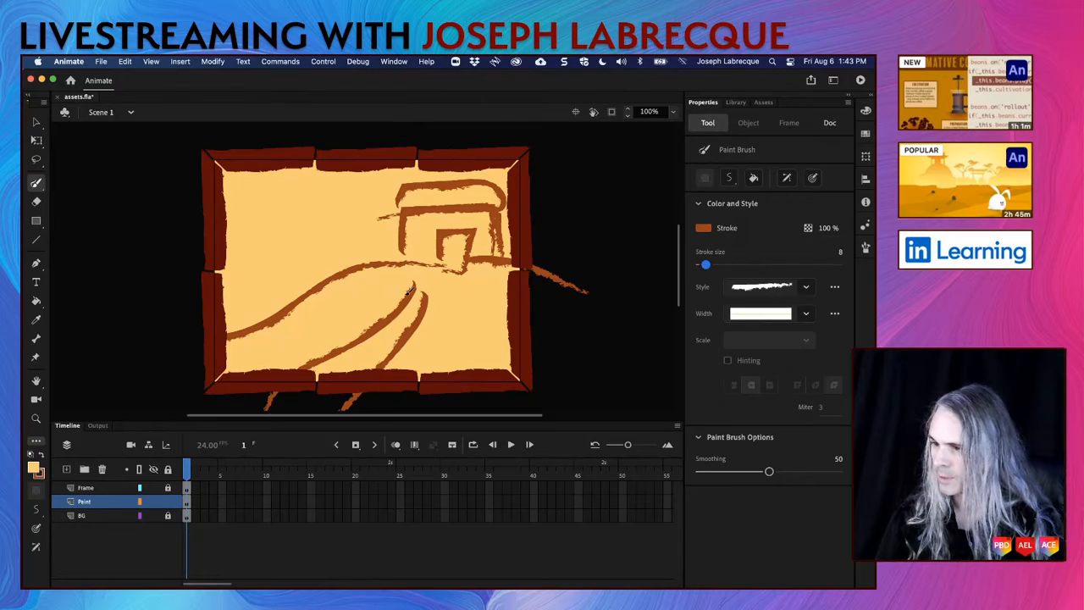
{"action": "mouse_move", "coordinate": [382, 269]}
{"action": "left_mouse_down"}
{"action": "mouse_move", "coordinate": [322, 324]}
{"action": "mouse_move", "coordinate": [258, 357]}
{"action": "left_mouse_up"}
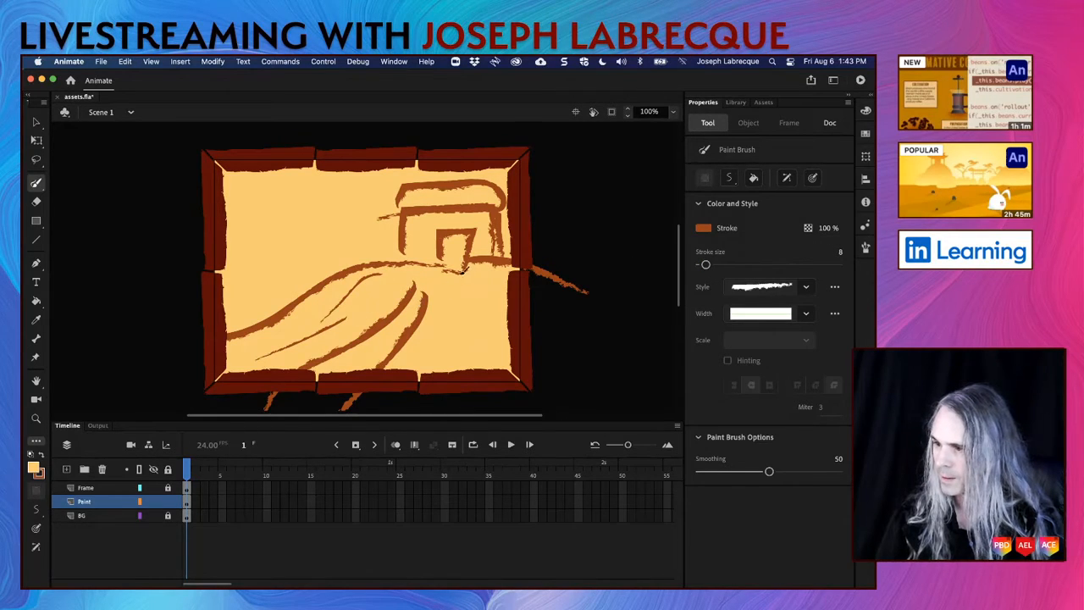
{"action": "mouse_move", "coordinate": [463, 271]}
{"action": "left_mouse_down"}
{"action": "mouse_move", "coordinate": [465, 295]}
{"action": "mouse_move", "coordinate": [431, 274]}
{"action": "mouse_move", "coordinate": [489, 288]}
{"action": "left_mouse_up"}
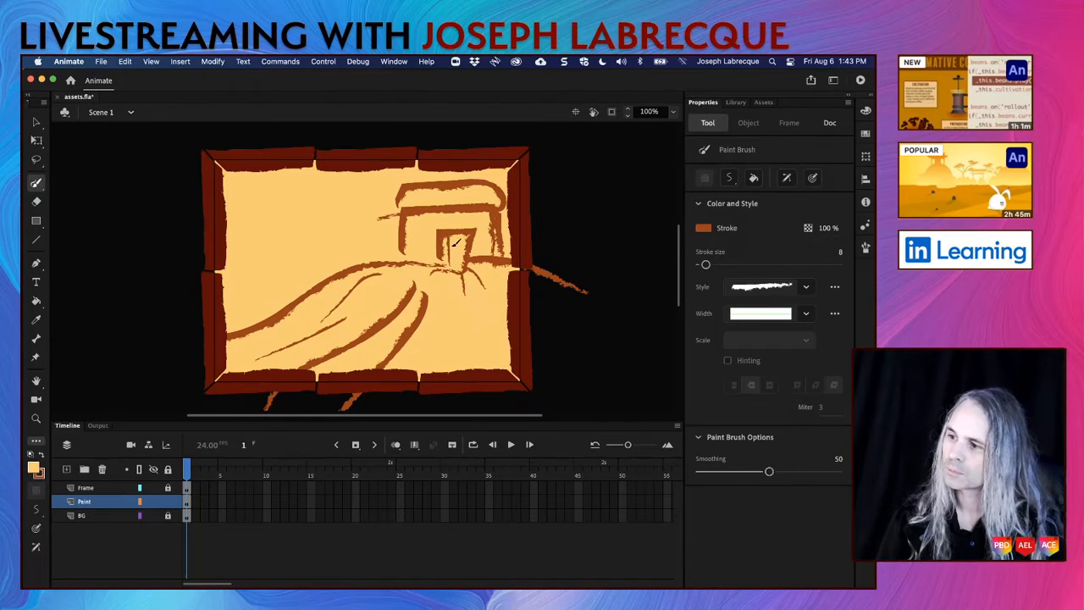
Step: Paint thin detail on the house: vertical planks in the door, a small window beside it and lines along the roof
{"action": "left_click_drag", "start_coordinate": [459, 234], "coordinate": [462, 275]}
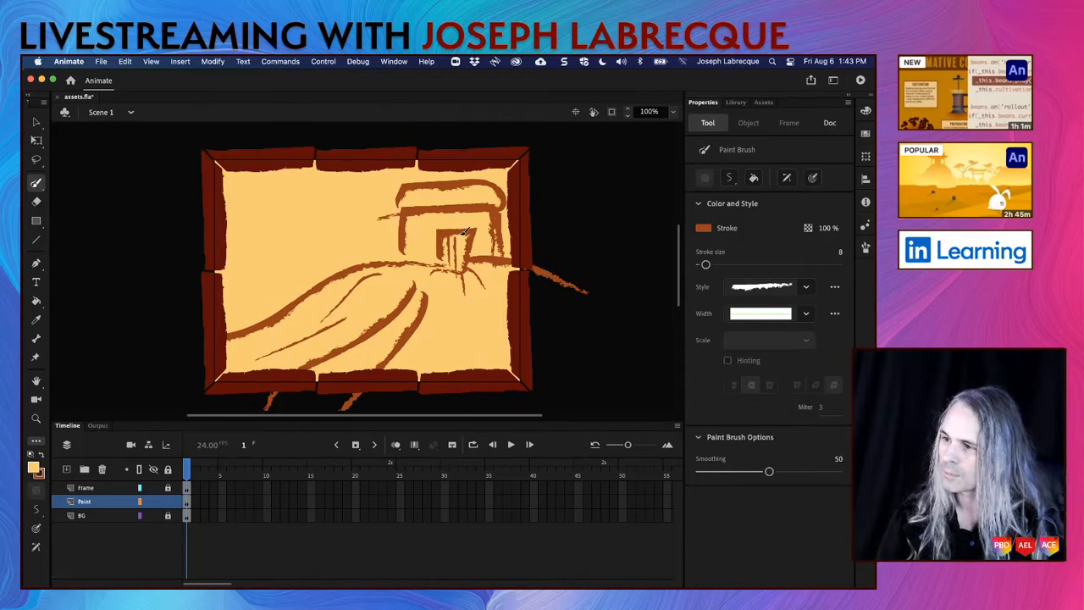
{"action": "left_click_drag", "start_coordinate": [467, 230], "coordinate": [464, 273]}
{"action": "mouse_move", "coordinate": [411, 226]}
{"action": "left_mouse_down"}
{"action": "mouse_move", "coordinate": [422, 243]}
{"action": "mouse_move", "coordinate": [411, 243]}
{"action": "mouse_move", "coordinate": [409, 224]}
{"action": "mouse_move", "coordinate": [503, 192]}
{"action": "left_mouse_up"}
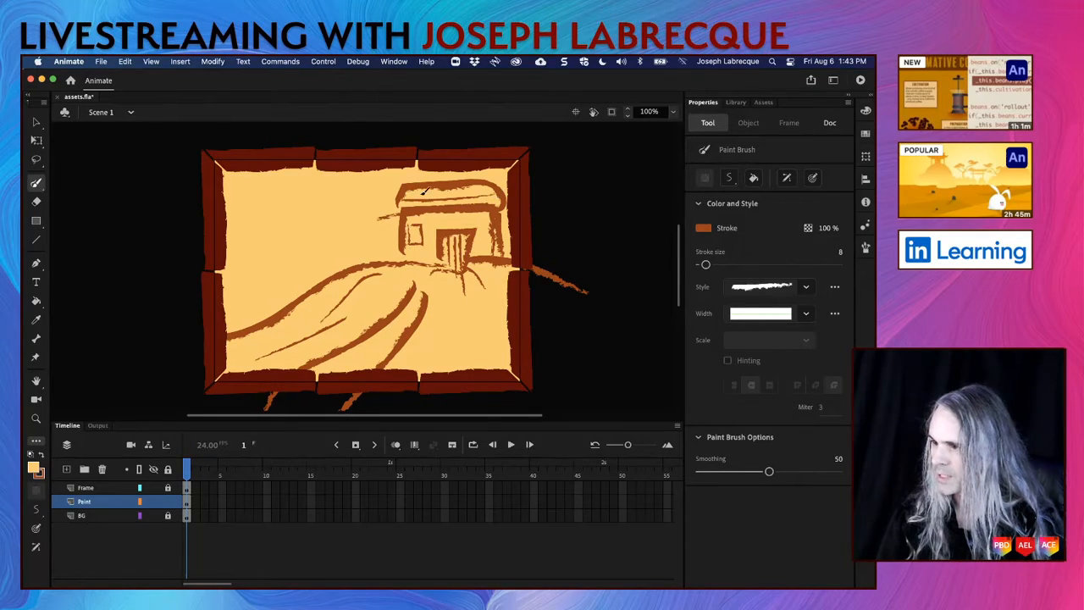
Step: Paint three more thin lines along the length of the house's roof
{"action": "left_click_drag", "start_coordinate": [410, 194], "coordinate": [509, 188]}
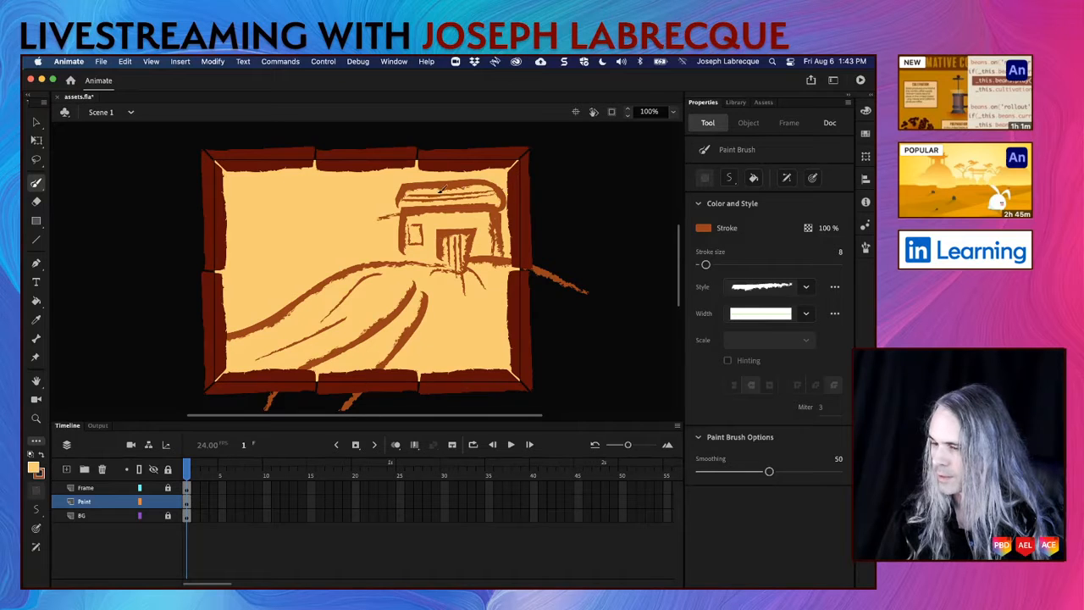
{"action": "left_click_drag", "start_coordinate": [413, 187], "coordinate": [501, 181]}
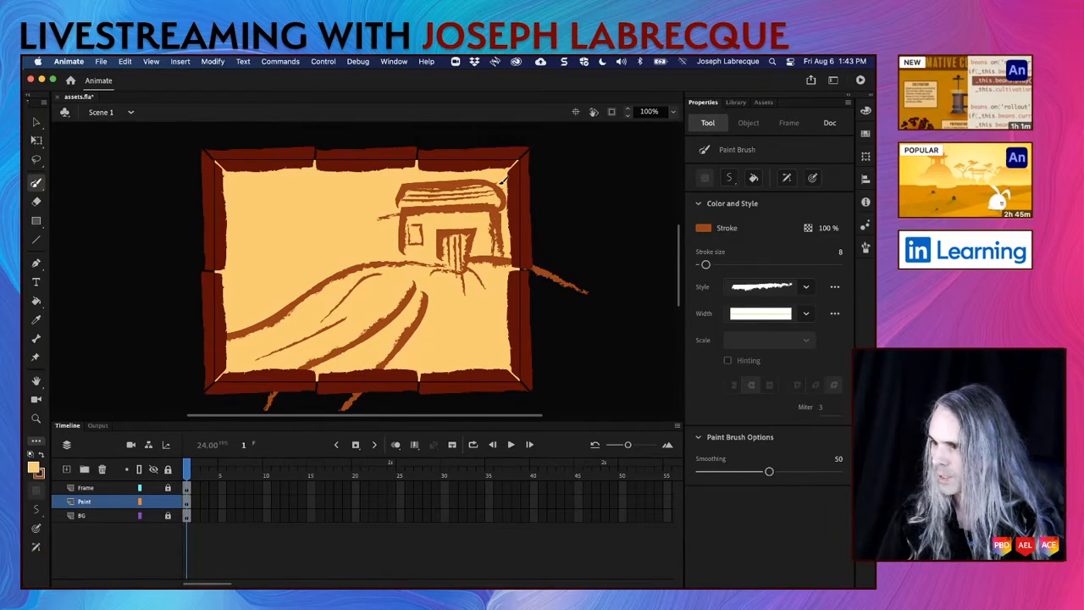
{"action": "left_click_drag", "start_coordinate": [403, 200], "coordinate": [505, 193]}
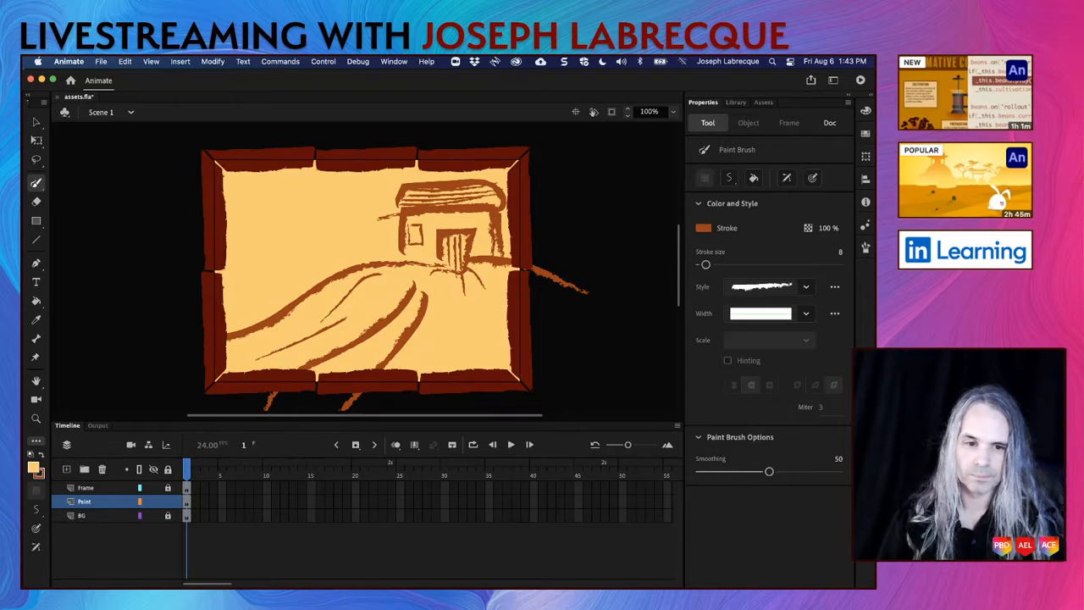
Step: Paint thin contour lines down the hill's left slope and right slope, running past the frame's side edges
{"action": "mouse_move", "coordinate": [346, 280]}
{"action": "left_mouse_down"}
{"action": "mouse_move", "coordinate": [259, 351]}
{"action": "mouse_move", "coordinate": [212, 369]}
{"action": "left_mouse_up"}
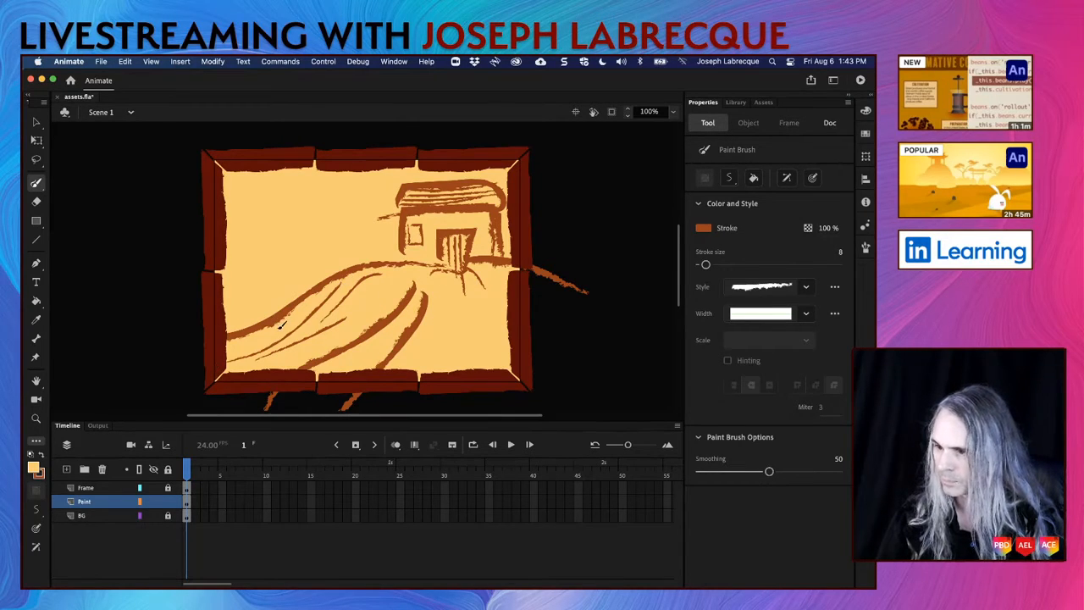
{"action": "left_click_drag", "start_coordinate": [278, 328], "coordinate": [174, 357]}
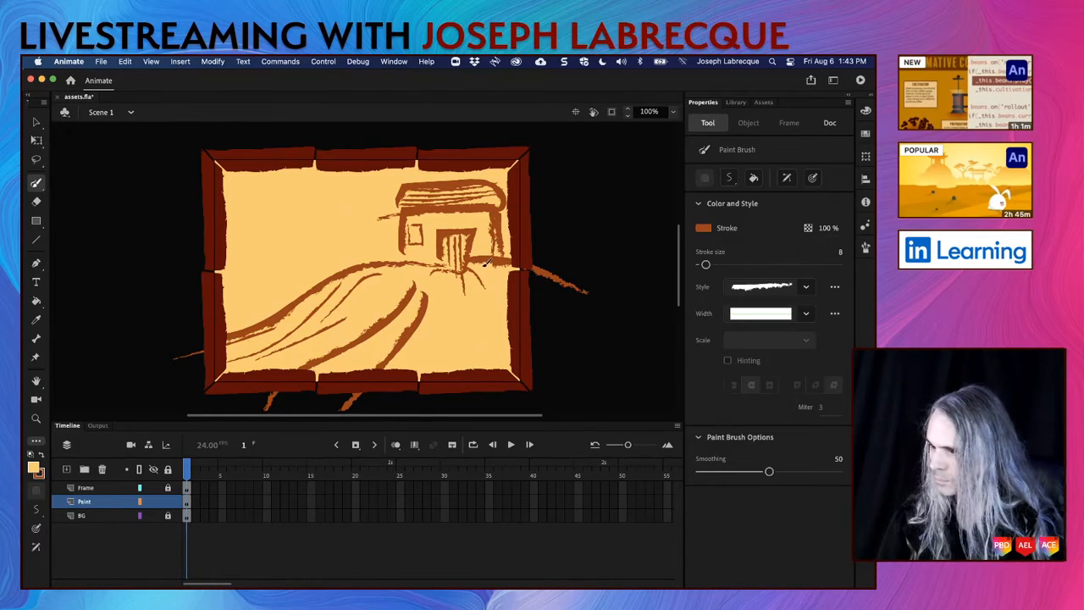
{"action": "left_click_drag", "start_coordinate": [476, 290], "coordinate": [573, 362]}
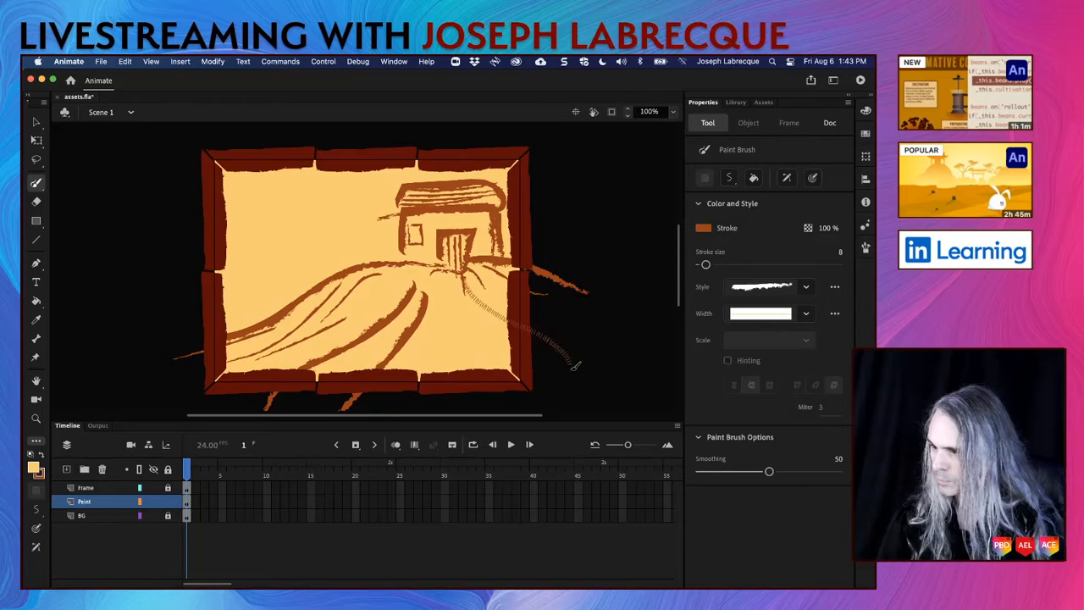
{"action": "left_click_drag", "start_coordinate": [480, 283], "coordinate": [555, 303]}
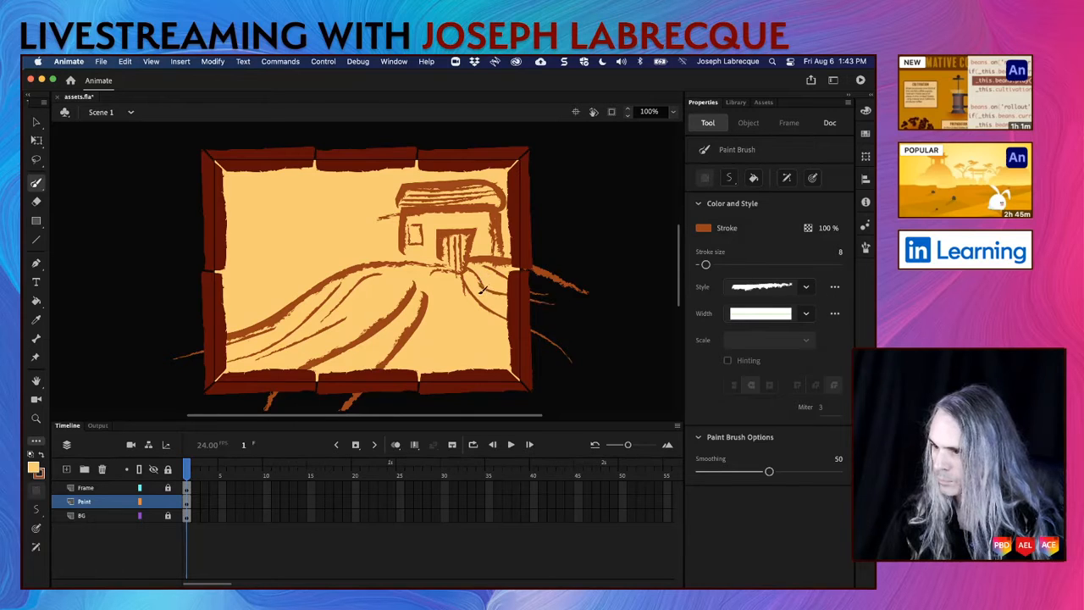
{"action": "left_click_drag", "start_coordinate": [482, 288], "coordinate": [600, 340]}
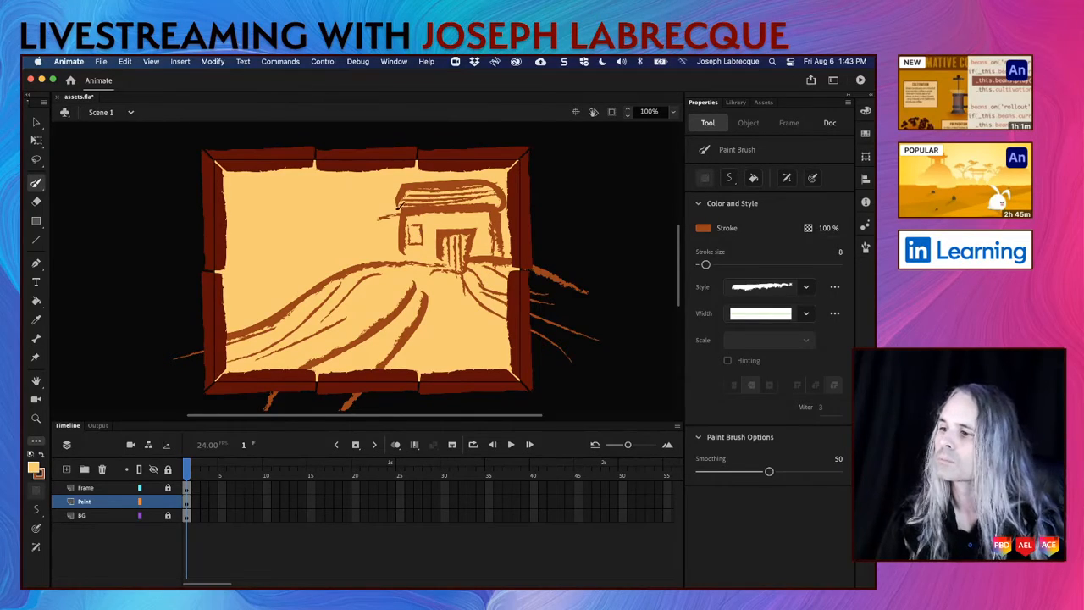
Step: Paint the thin upright lines of a small annex against the house's left wall
{"action": "left_click_drag", "start_coordinate": [381, 218], "coordinate": [386, 263]}
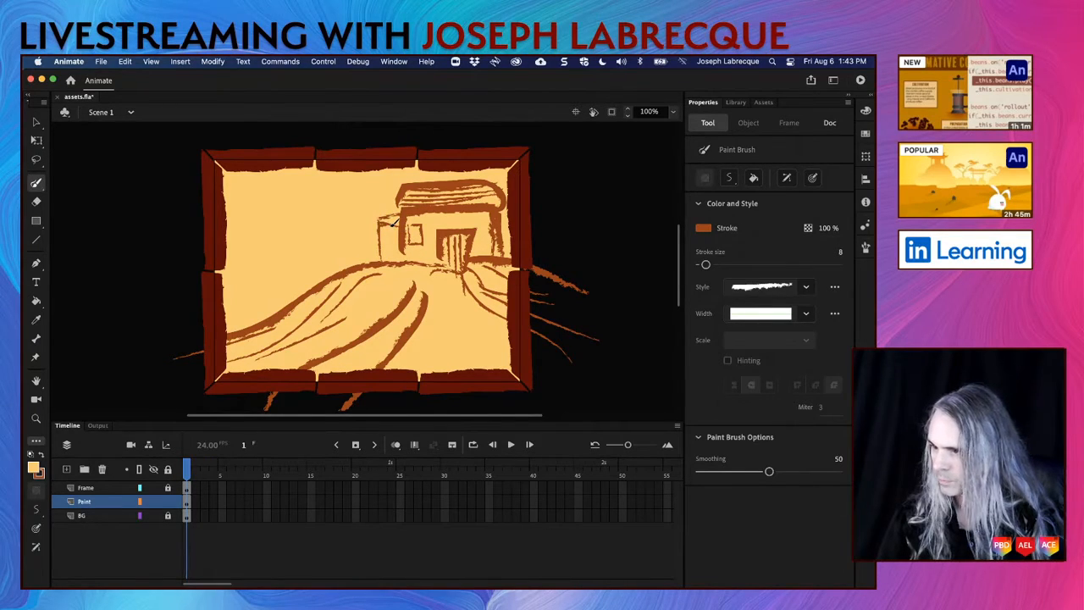
{"action": "mouse_move", "coordinate": [383, 224]}
{"action": "left_mouse_down"}
{"action": "mouse_move", "coordinate": [405, 227]}
{"action": "mouse_move", "coordinate": [391, 254]}
{"action": "mouse_move", "coordinate": [399, 261]}
{"action": "left_mouse_up"}
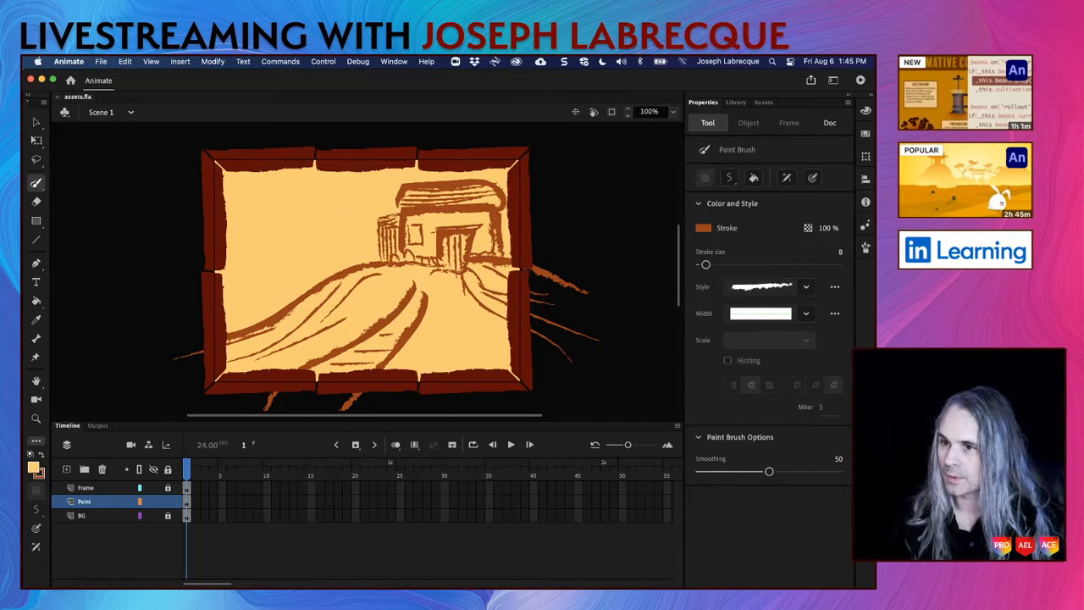
Step: Convert all the painted strokes on the Paint layer into a Movie Clip symbol named Painting
{"action": "left_click", "coordinate": [36, 122]}
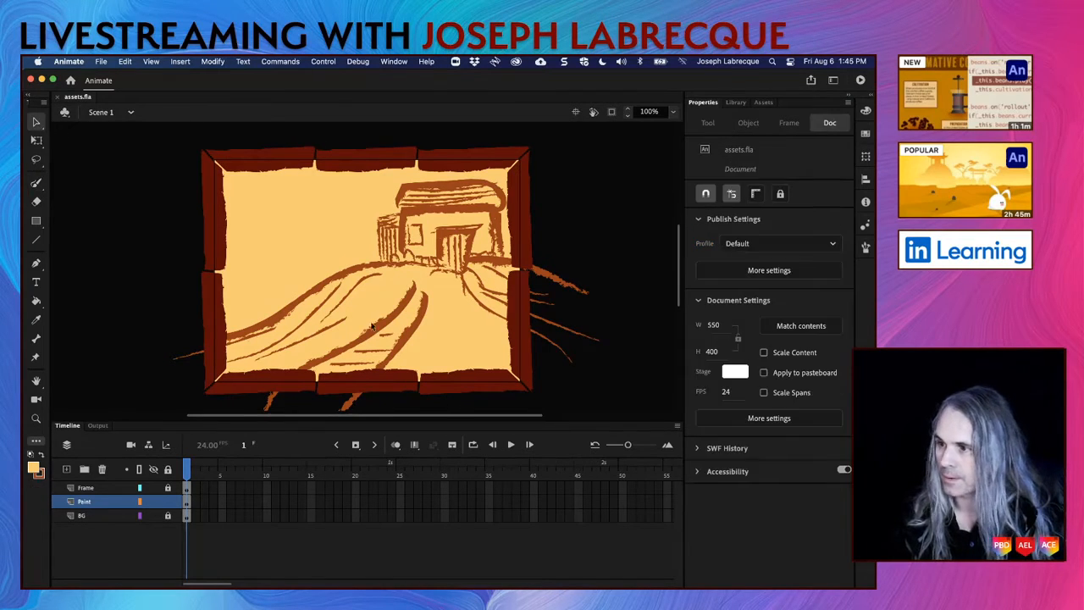
{"action": "left_click", "coordinate": [413, 337]}
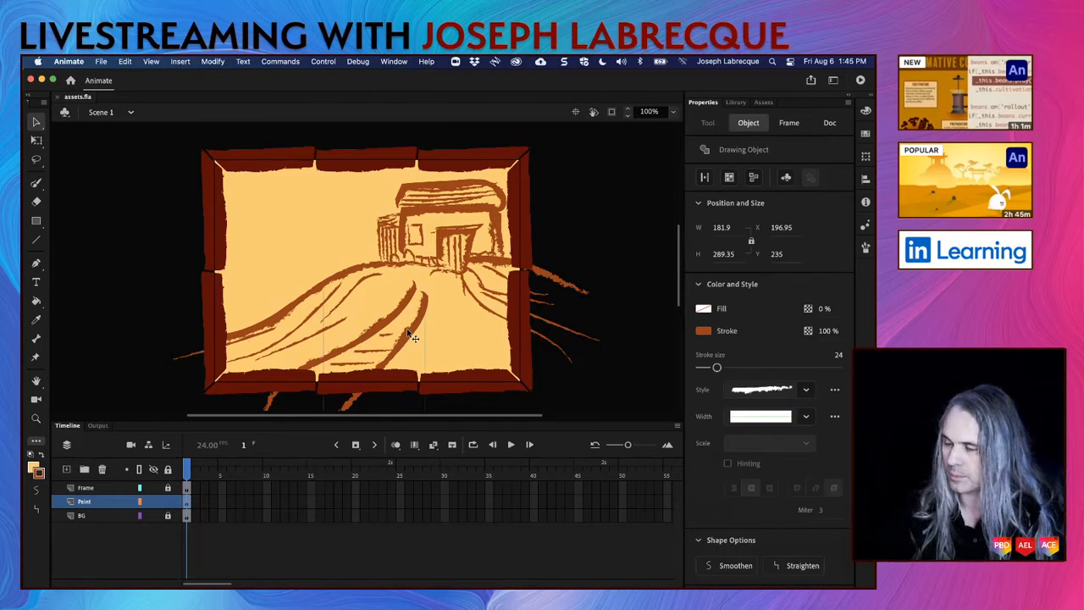
{"action": "key", "text": "super+a"}
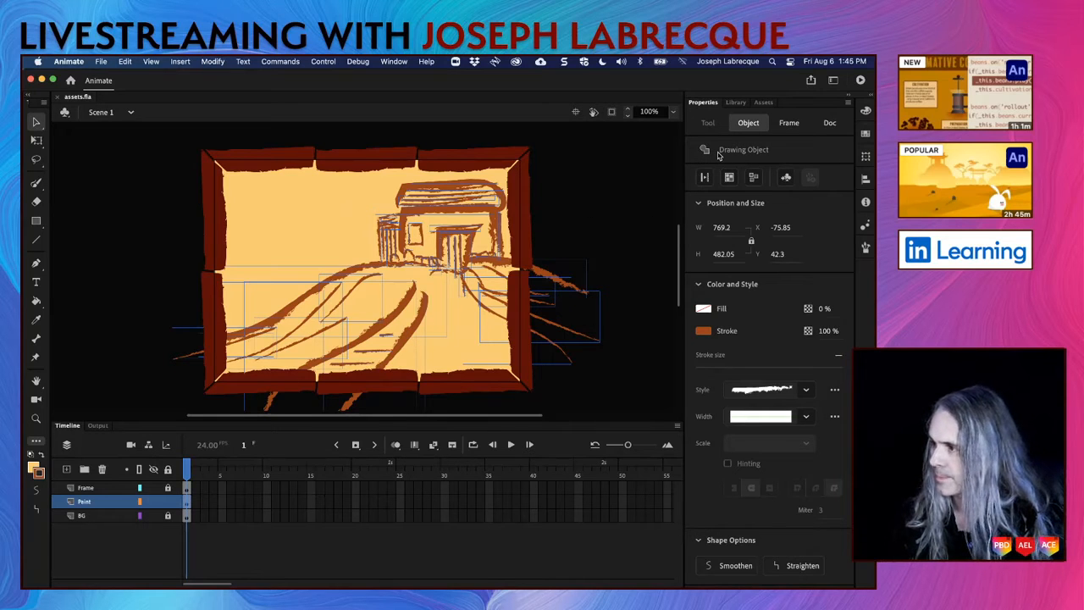
{"action": "left_click", "coordinate": [787, 177]}
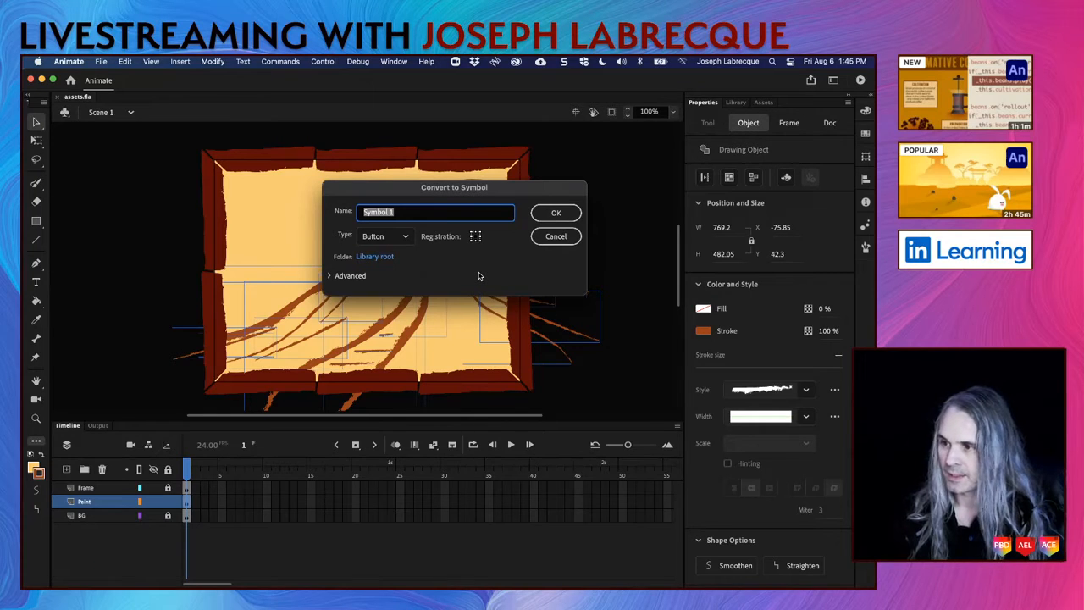
{"action": "type", "text": "Painting"}
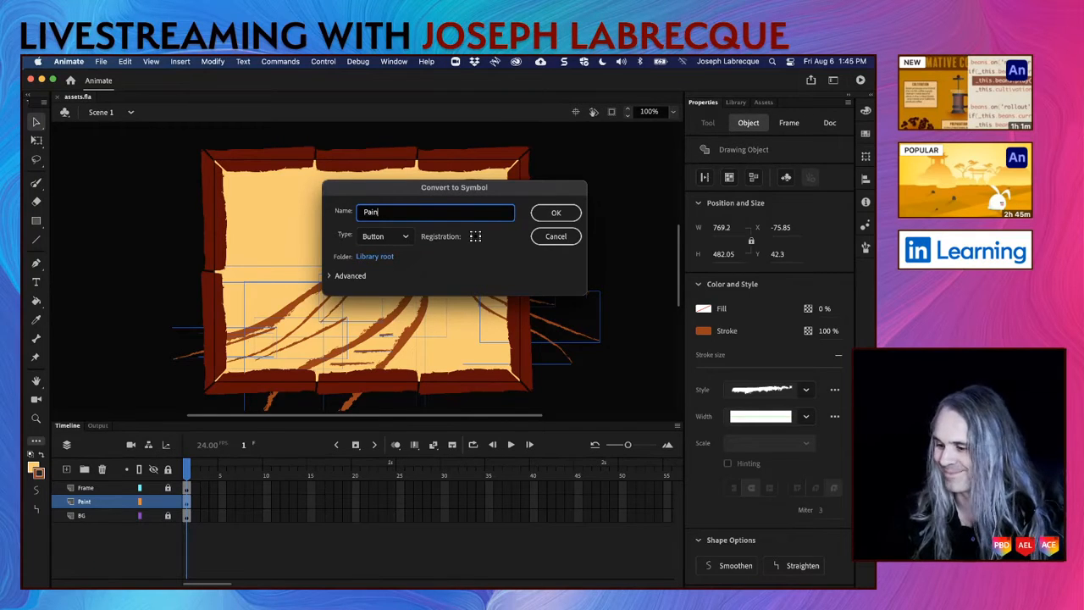
{"action": "left_click", "coordinate": [377, 237]}
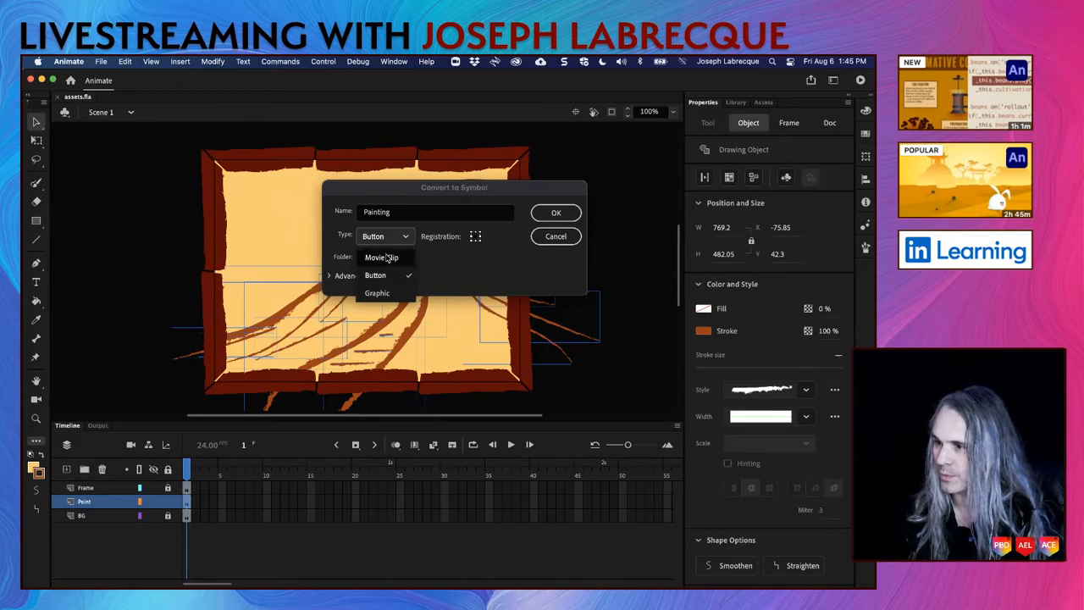
{"action": "left_click", "coordinate": [388, 258]}
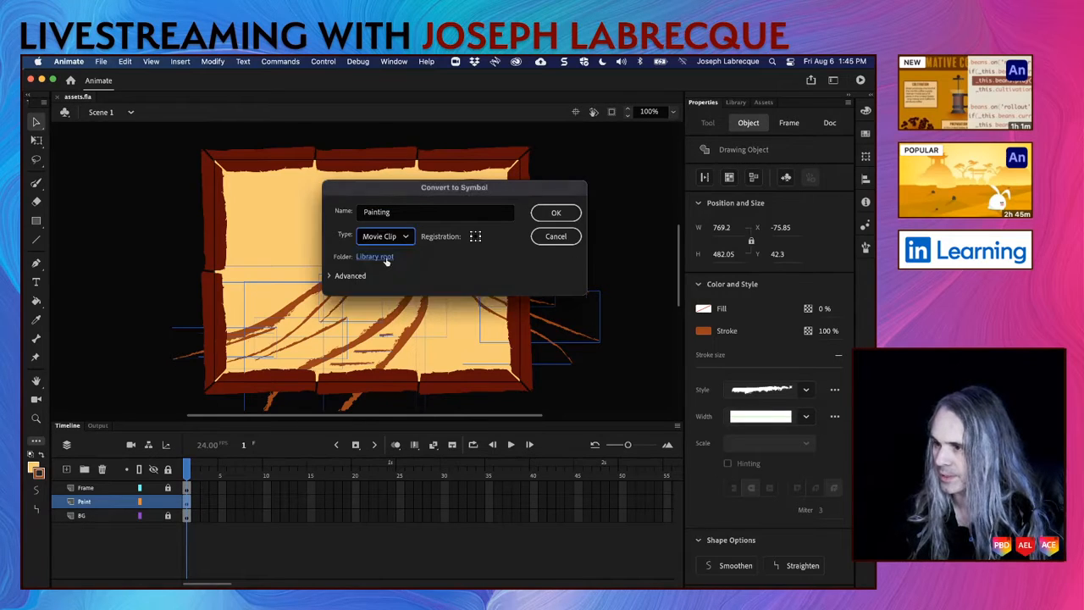
{"action": "left_click", "coordinate": [556, 213]}
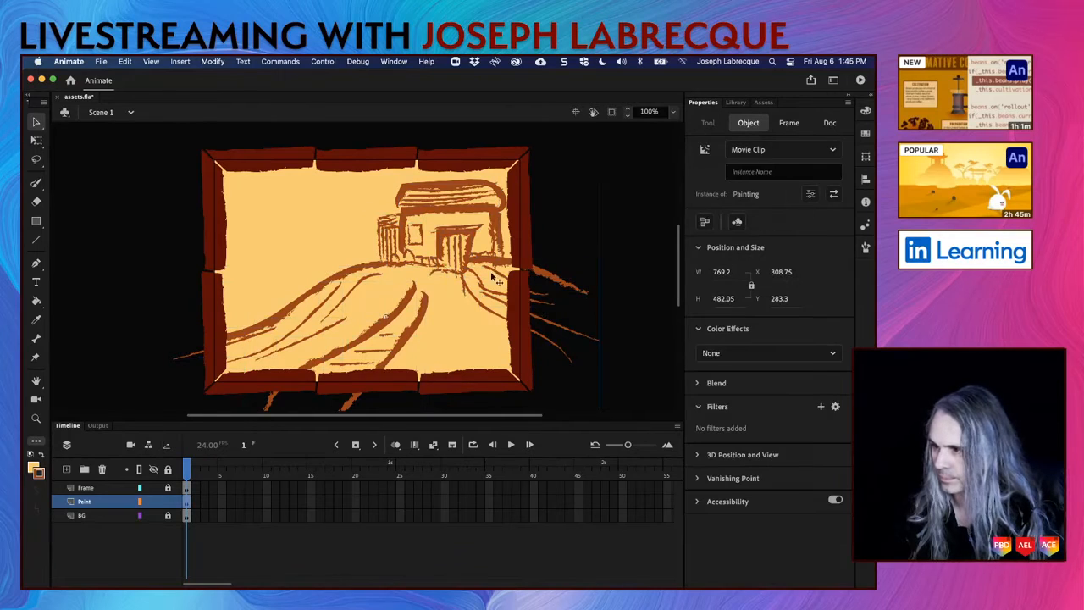
Step: Open the Painting symbol for editing and insert keyframes on frames 2 through 5 of its layer
{"action": "double_click", "coordinate": [450, 237]}
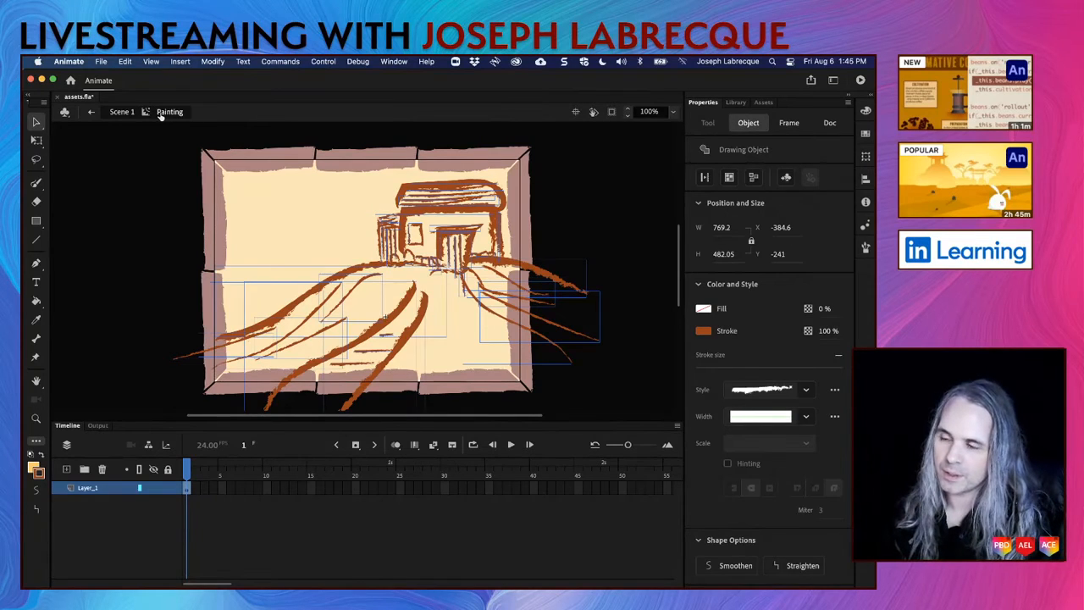
{"action": "left_click", "coordinate": [195, 493]}
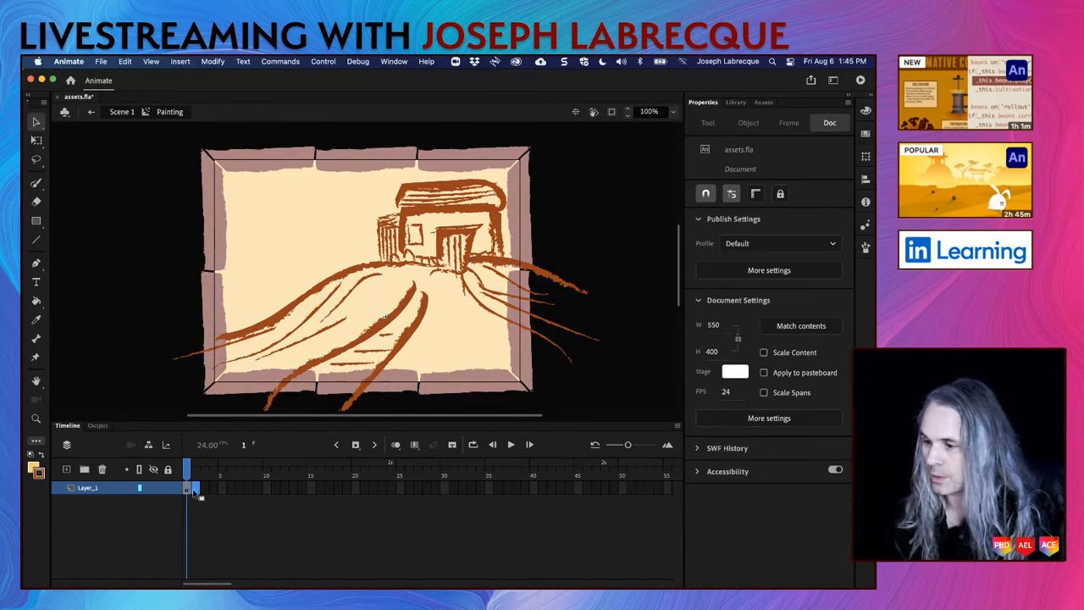
{"action": "left_click", "coordinate": [188, 489]}
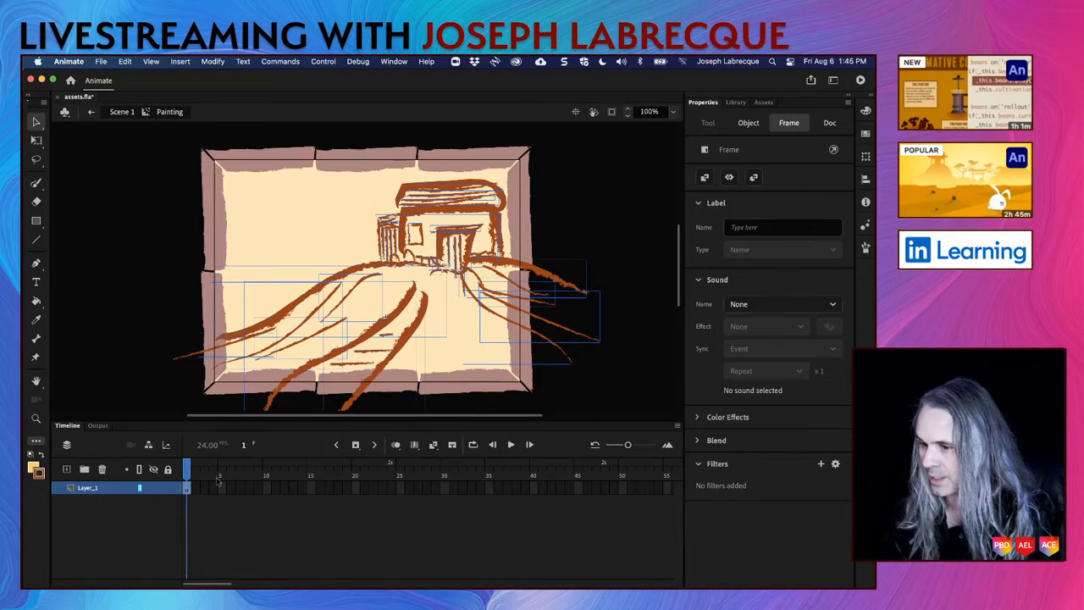
{"action": "left_click", "coordinate": [356, 447]}
{"action": "left_click", "coordinate": [356, 447]}
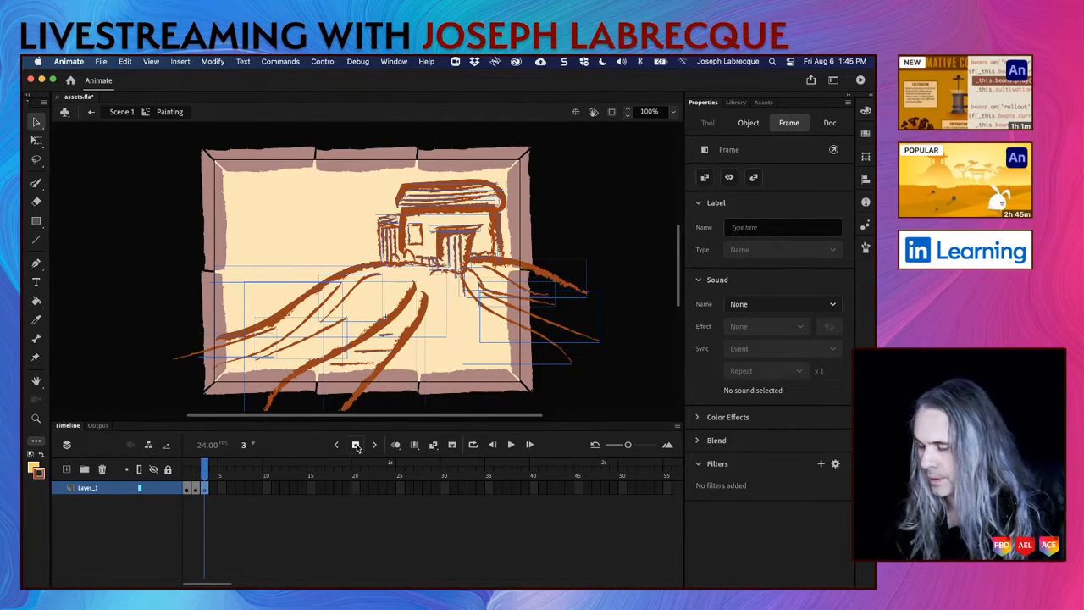
{"action": "left_click", "coordinate": [357, 447]}
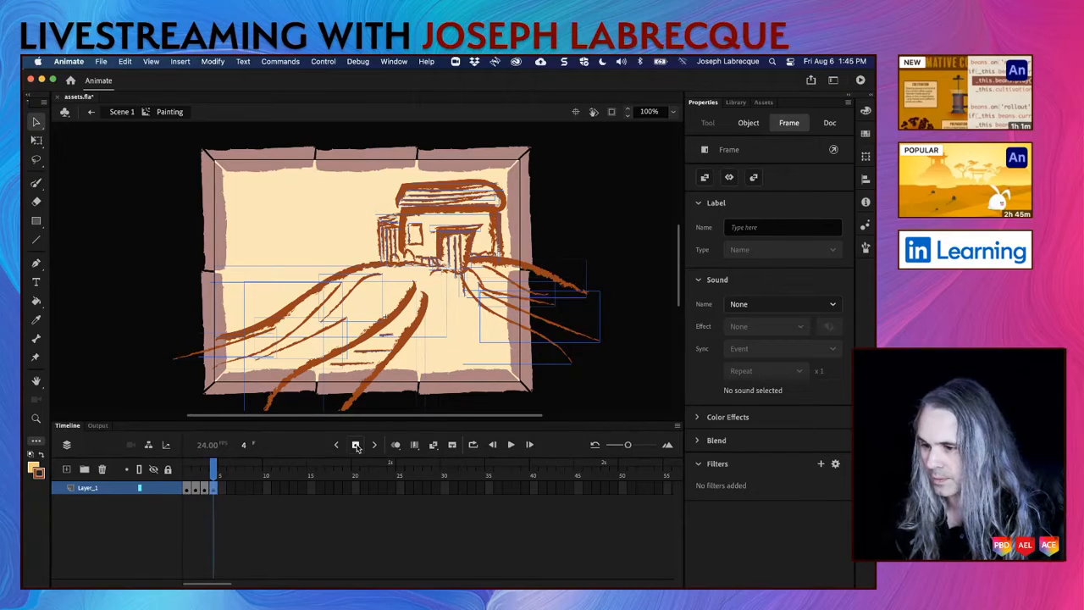
{"action": "left_click", "coordinate": [357, 448]}
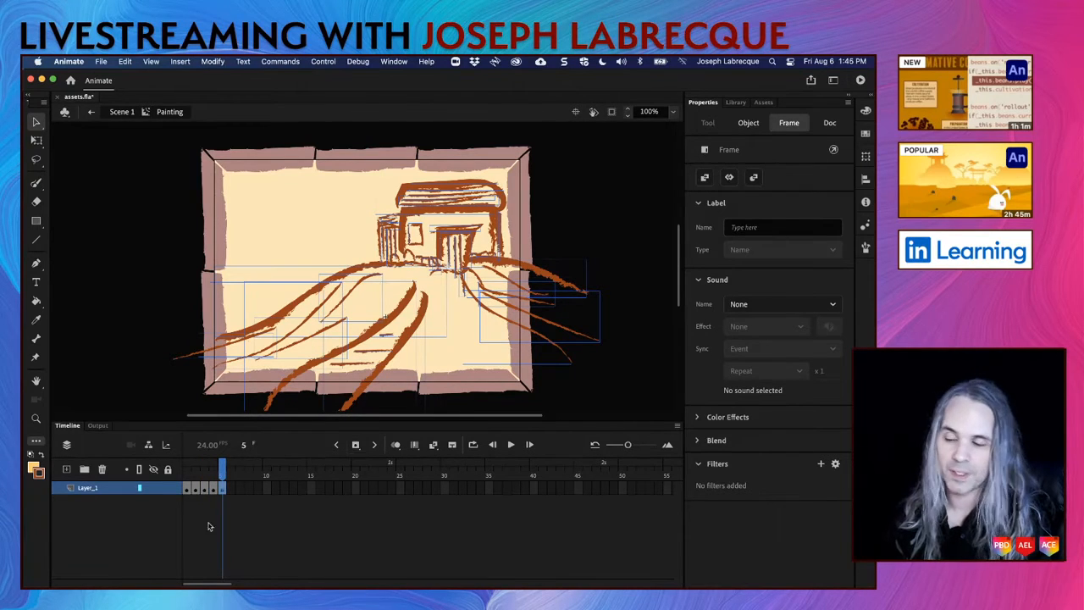
Step: On frame 2, nudge the hill's thick left ridge stroke 10 pixels left to X -317.65
{"action": "left_click", "coordinate": [199, 475]}
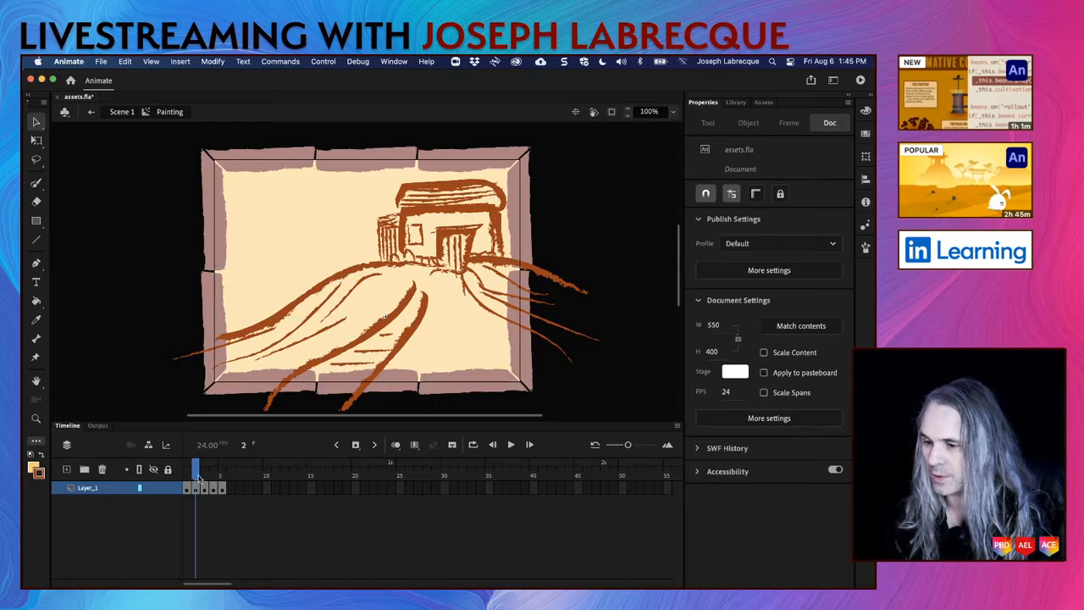
{"action": "left_click", "coordinate": [303, 307]}
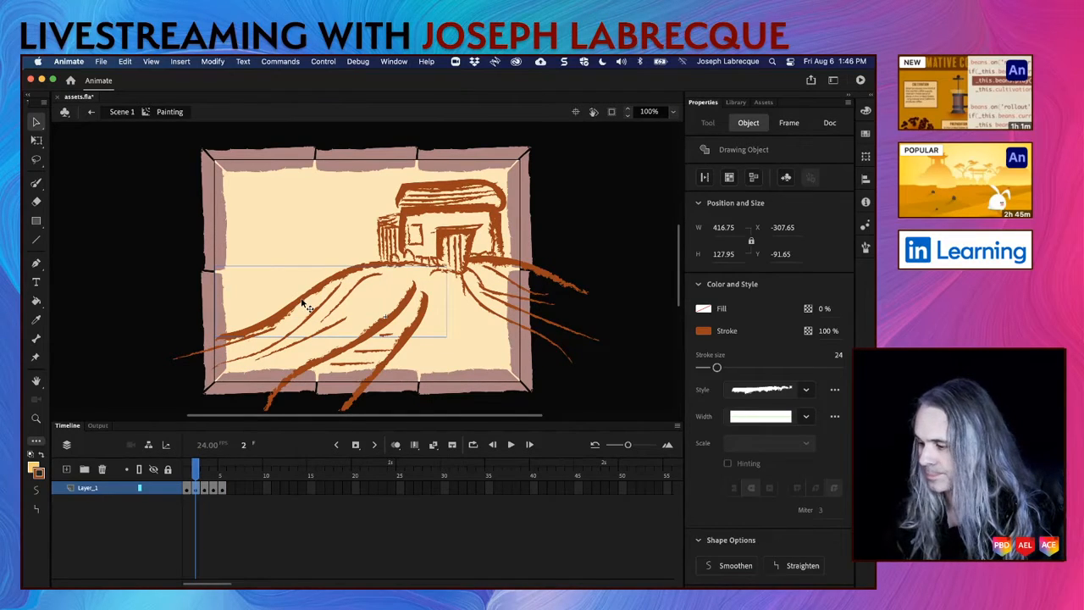
{"action": "key", "text": "shift+Left"}
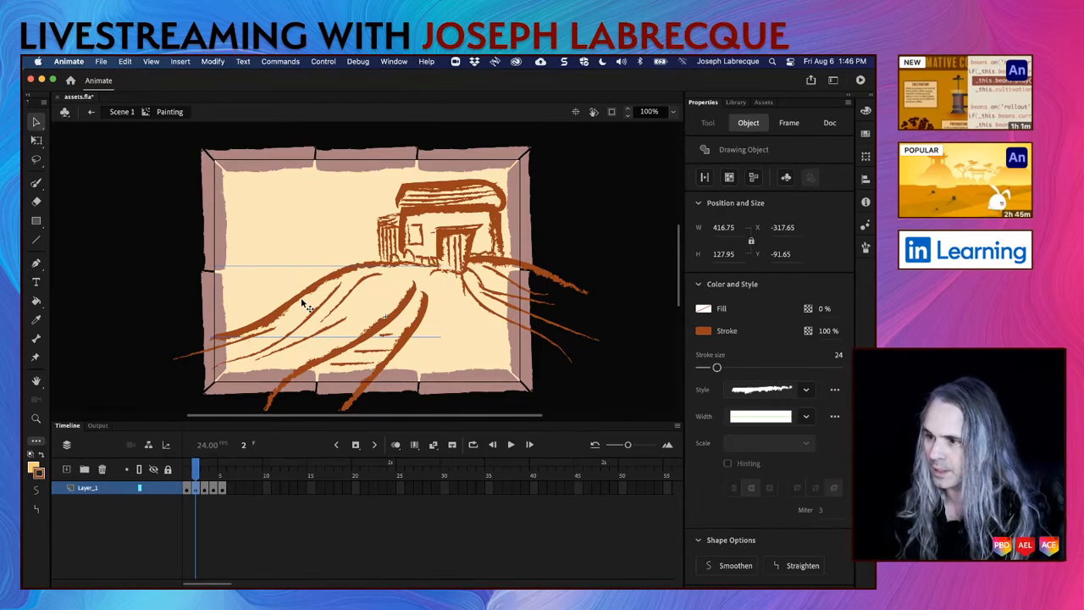
Step: On frame 2, nudge the thin contour strokes on the hill's left slope slightly out of place
{"action": "left_click", "coordinate": [238, 344]}
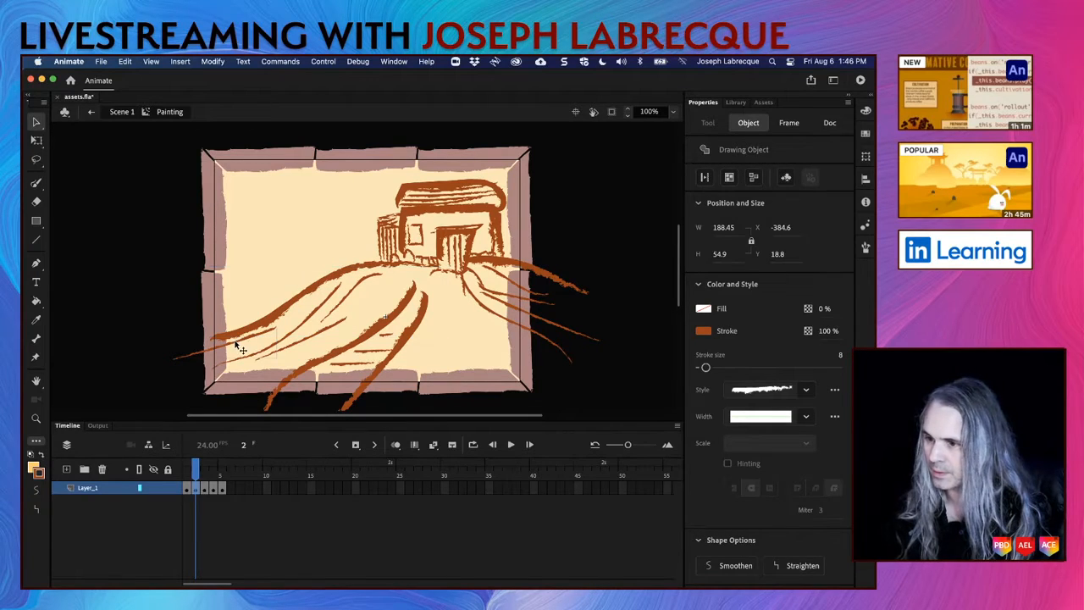
{"action": "left_click", "coordinate": [310, 327]}
{"action": "key", "text": "Left"}
{"action": "key", "text": "Left"}
{"action": "key", "text": "Left"}
{"action": "key", "text": "Left"}
{"action": "key", "text": "Left"}
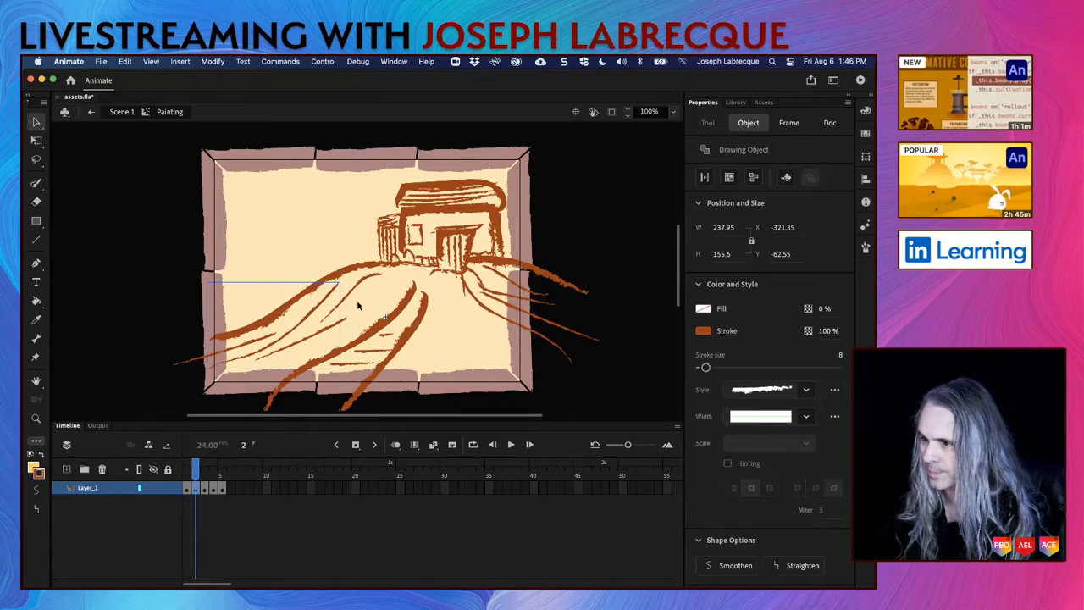
{"action": "left_click", "coordinate": [362, 326]}
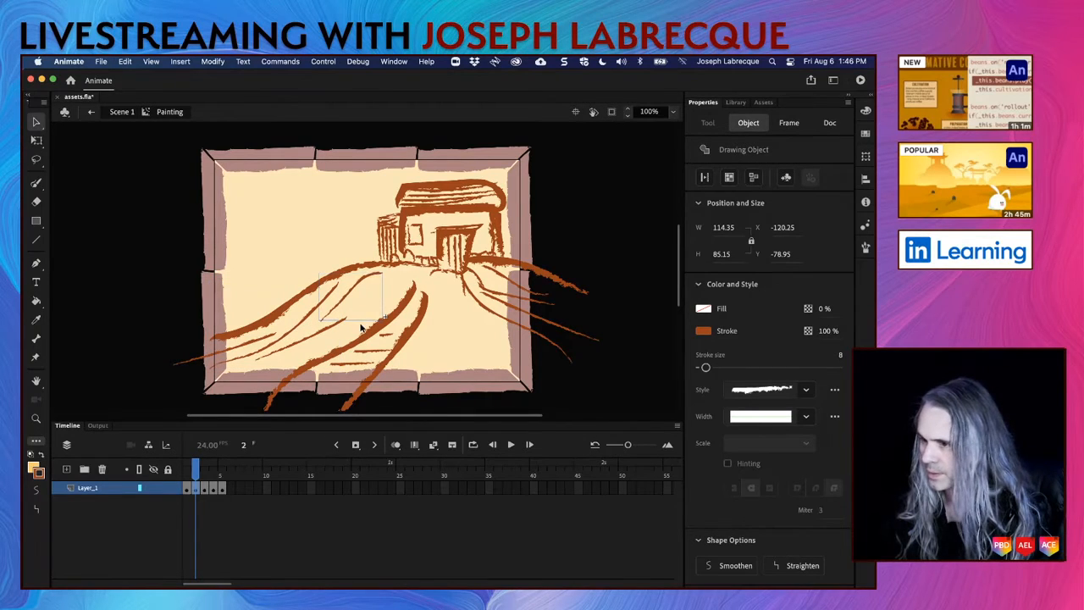
{"action": "left_click", "coordinate": [316, 341]}
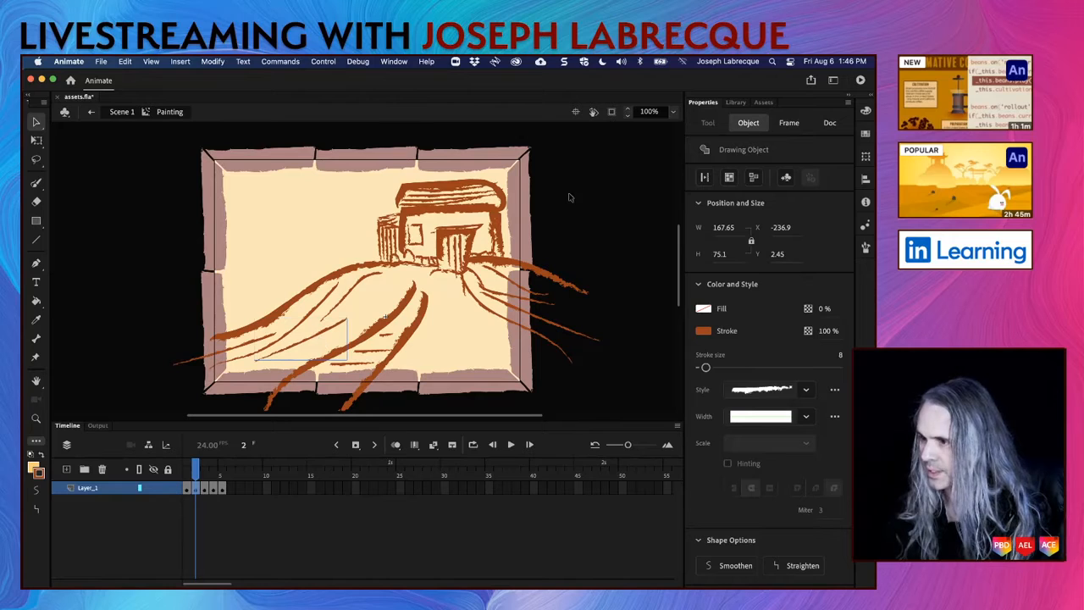
Step: On frame 2, nudge the hill's thick right ridge stroke up 7 pixels to Y -110.65
{"action": "left_click", "coordinate": [546, 278]}
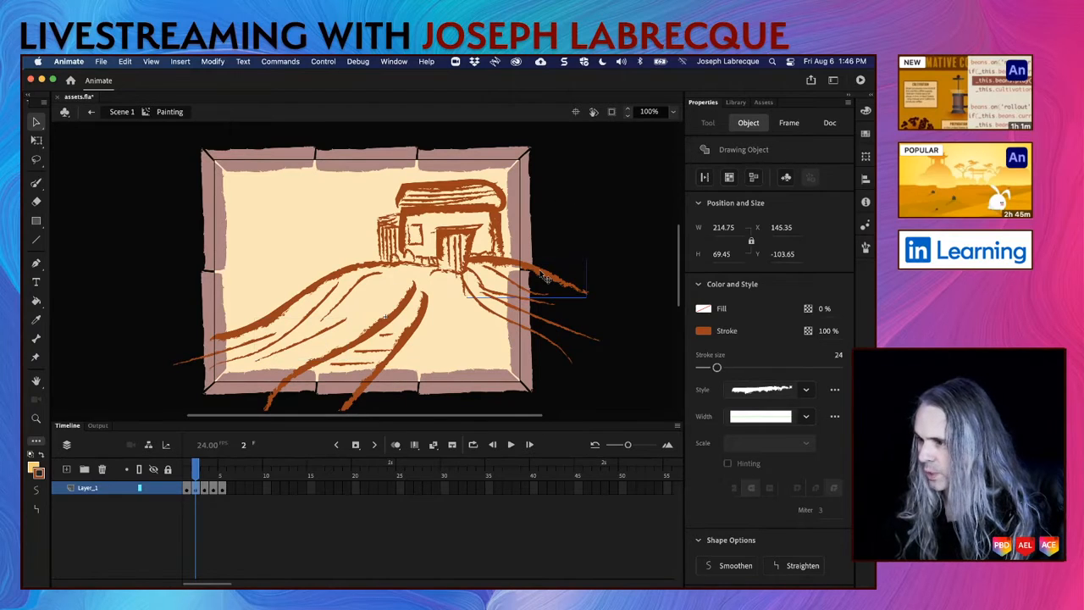
{"action": "key", "text": "shift+Up"}
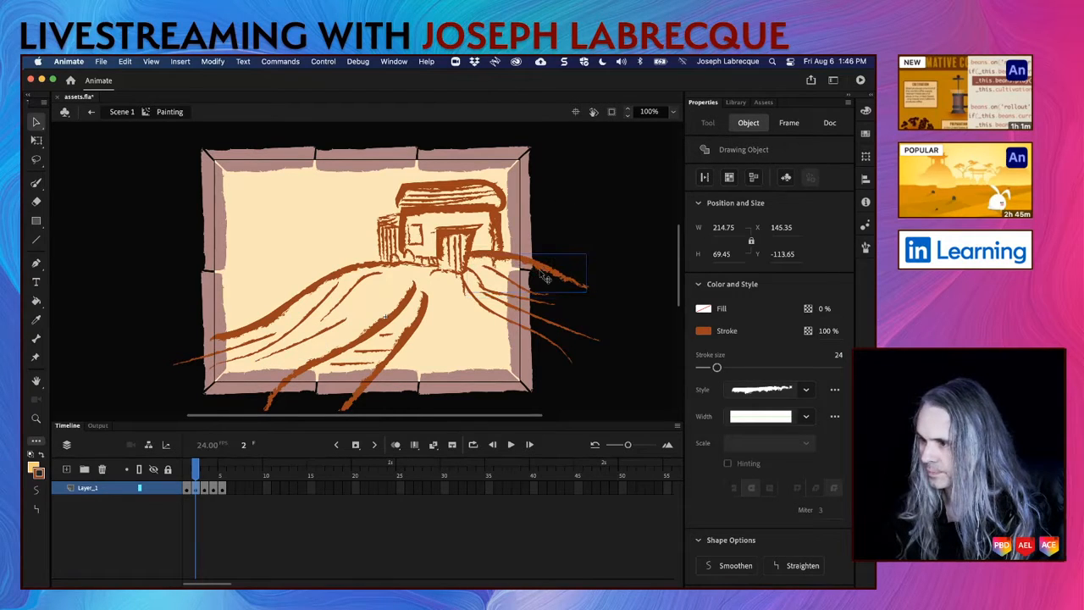
{"action": "key", "text": "Down"}
{"action": "key", "text": "Down"}
{"action": "key", "text": "Down"}
{"action": "key", "text": "Down"}
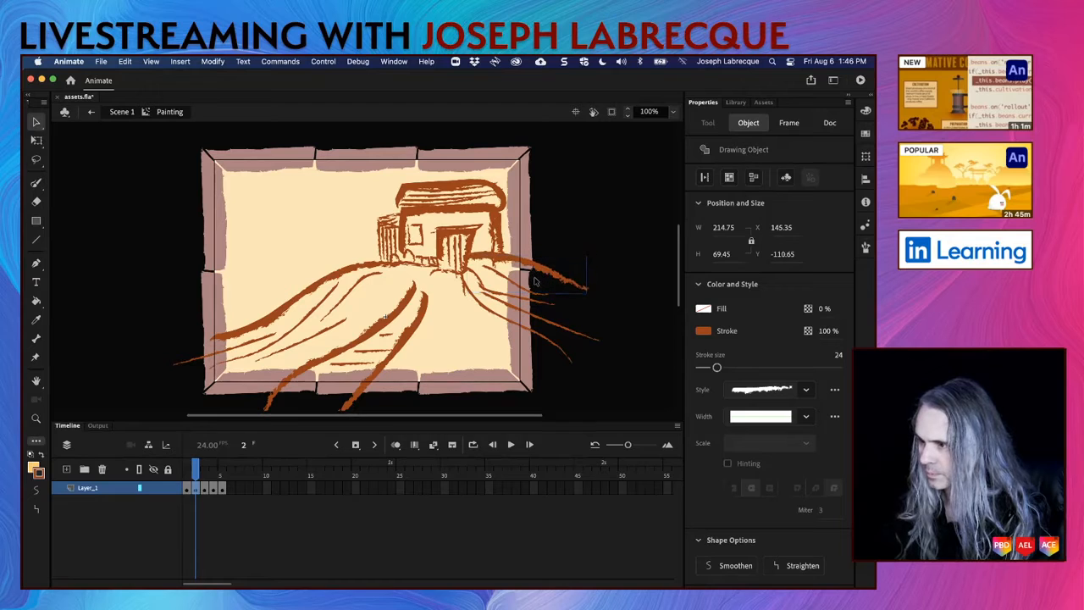
Step: On frame 2, nudge the lowest thin contour stroke on the right slope 8 pixels left and 8 up, to X 130.1, Y -79.2
{"action": "left_click", "coordinate": [542, 322]}
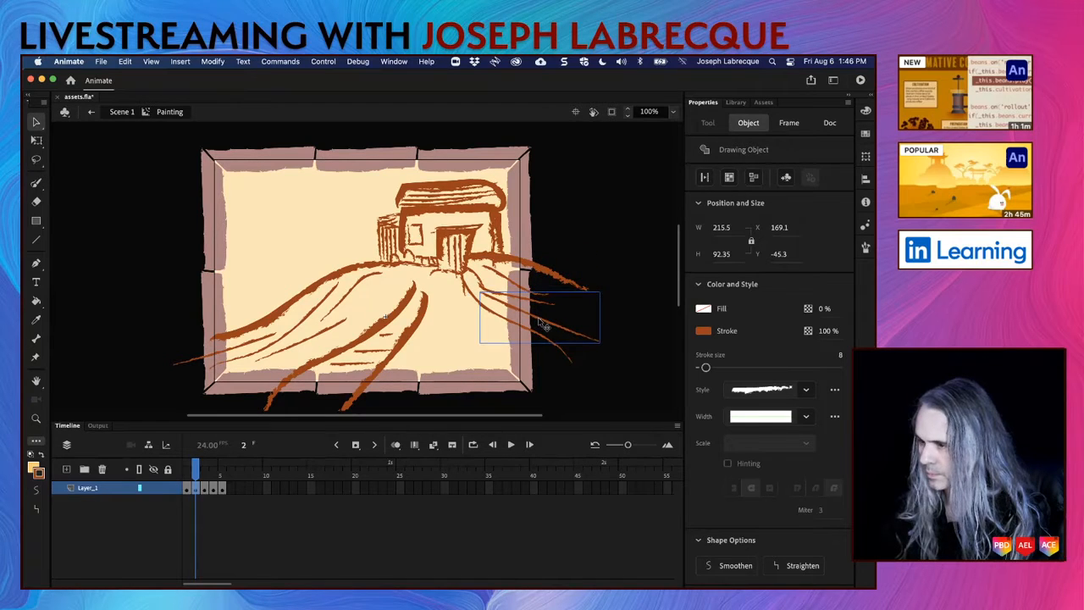
{"action": "left_click", "coordinate": [471, 294]}
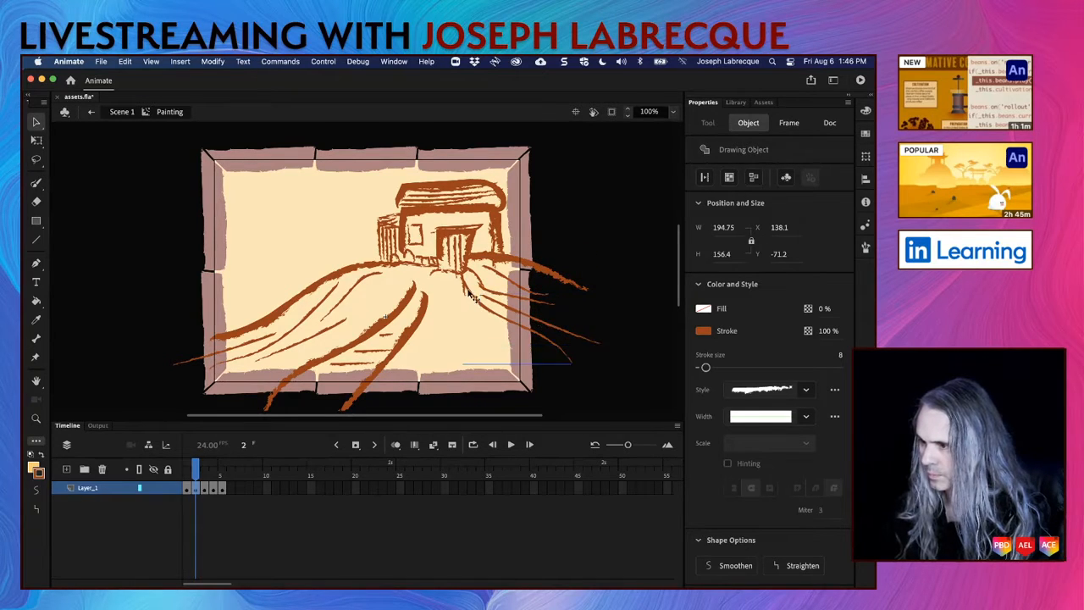
{"action": "key", "text": "Left"}
{"action": "key", "text": "Left"}
{"action": "key", "text": "Left"}
{"action": "key", "text": "Left"}
{"action": "key", "text": "Left"}
{"action": "key", "text": "Left"}
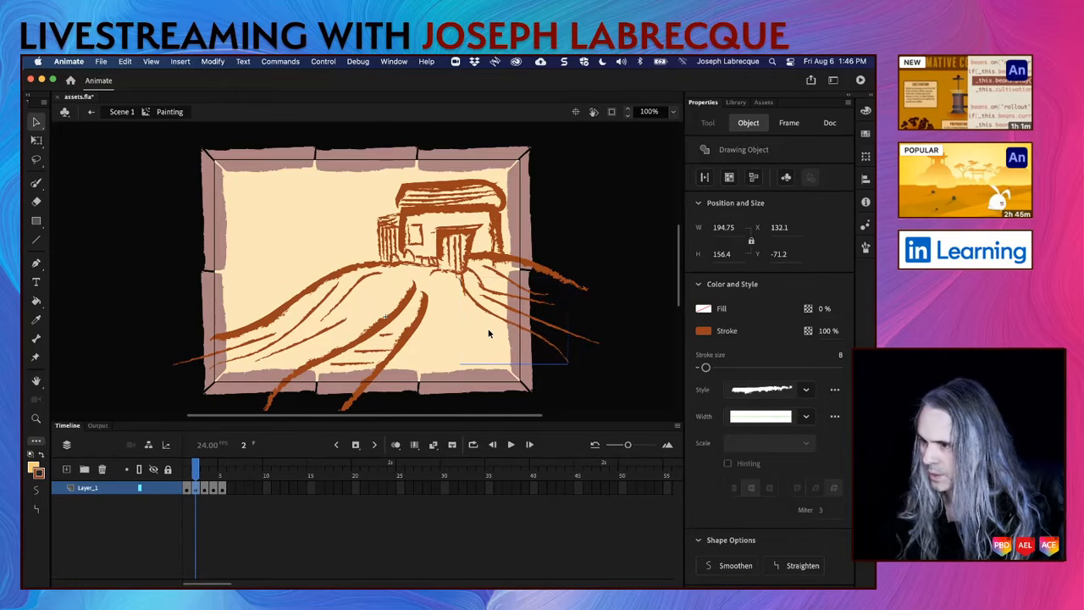
{"action": "key", "text": "Up"}
{"action": "key", "text": "Up"}
{"action": "key", "text": "Up"}
{"action": "key", "text": "Up"}
{"action": "key", "text": "Up"}
{"action": "key", "text": "Up"}
{"action": "key", "text": "Up"}
{"action": "key", "text": "Up"}
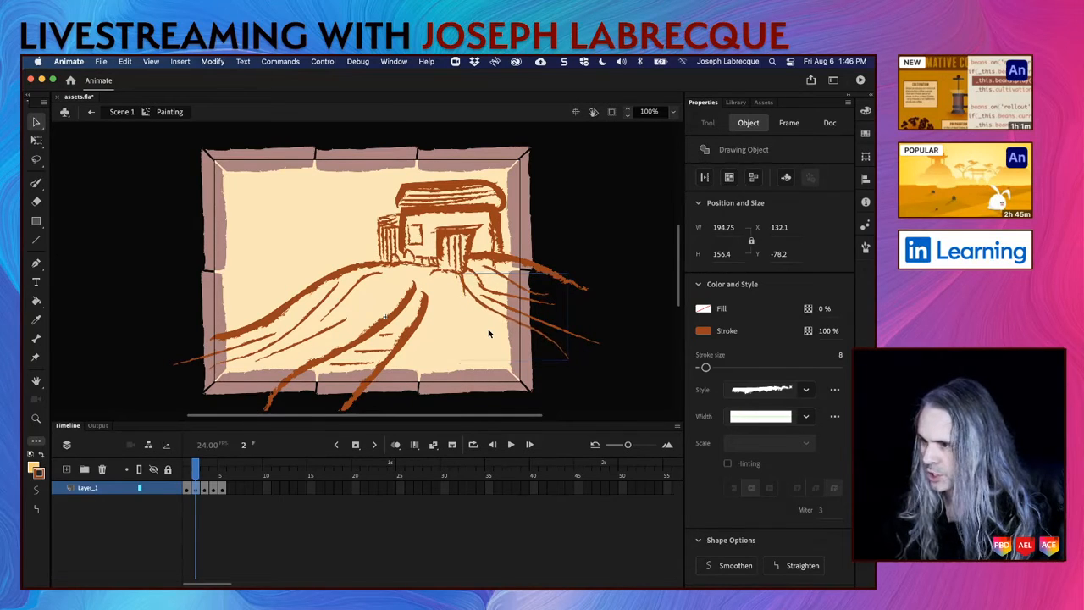
{"action": "key", "text": "Left"}
{"action": "key", "text": "Left"}
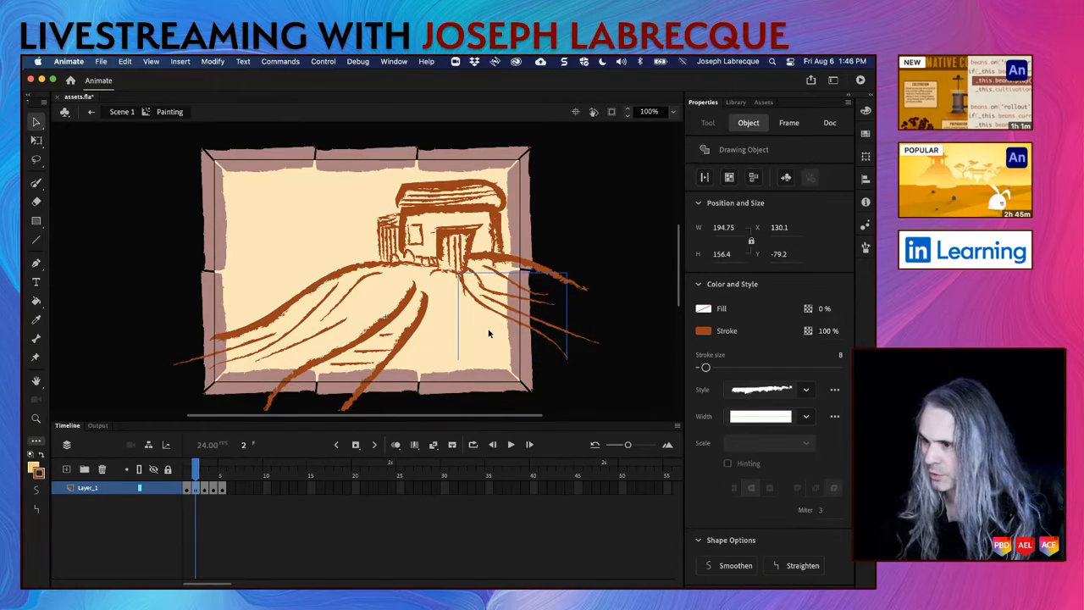
Step: On frame 2, nudge the thick stroke along the path's right edge a few pixels right to X -106.8
{"action": "left_click", "coordinate": [420, 329]}
{"action": "key", "text": "Right"}
{"action": "key", "text": "Right"}
{"action": "key", "text": "Right"}
{"action": "key", "text": "Right"}
{"action": "key", "text": "Right"}
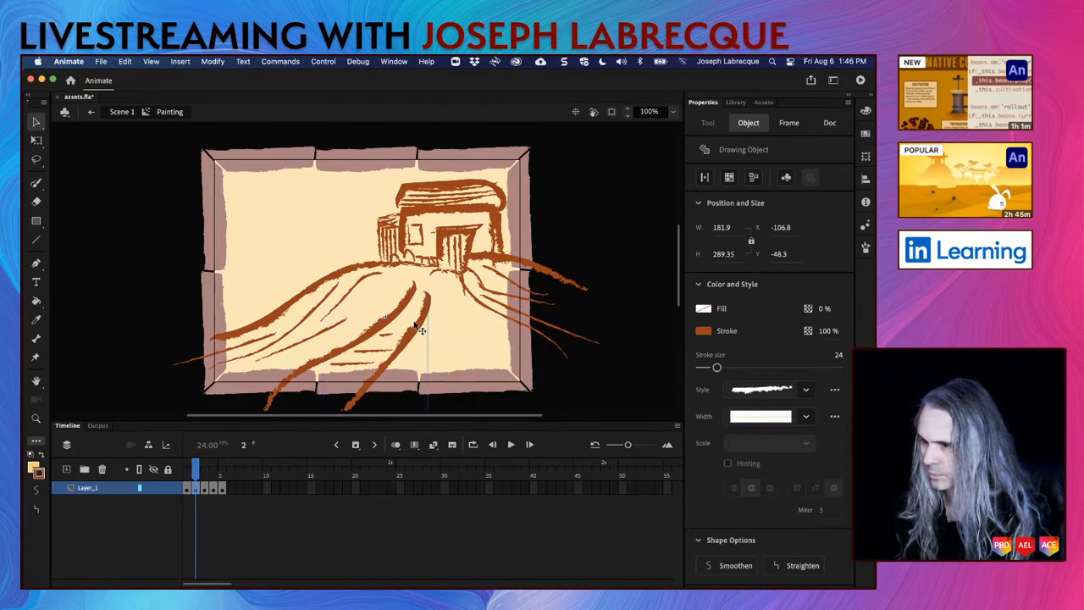
Step: On frame 2, nudge the short horizontal strokes between the path's edges slightly out of place
{"action": "left_click", "coordinate": [307, 376]}
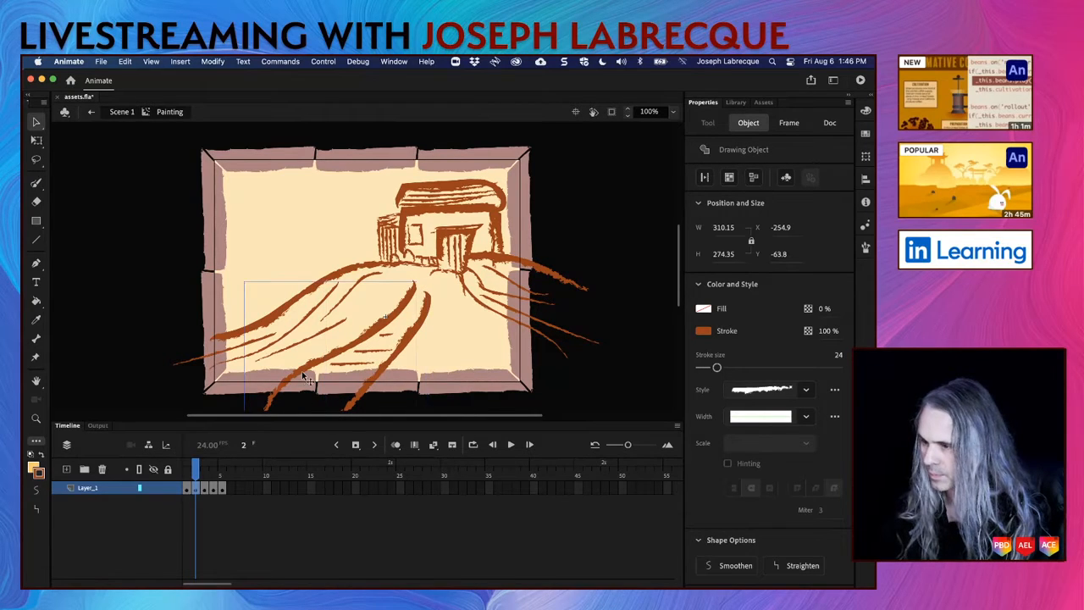
{"action": "left_click", "coordinate": [366, 357]}
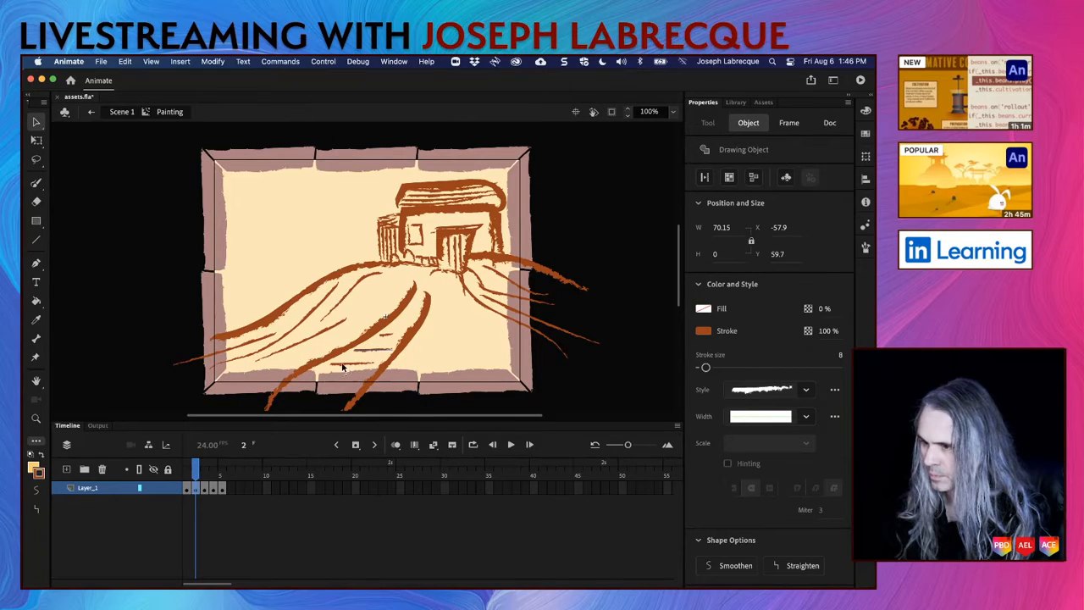
{"action": "left_click", "coordinate": [345, 368]}
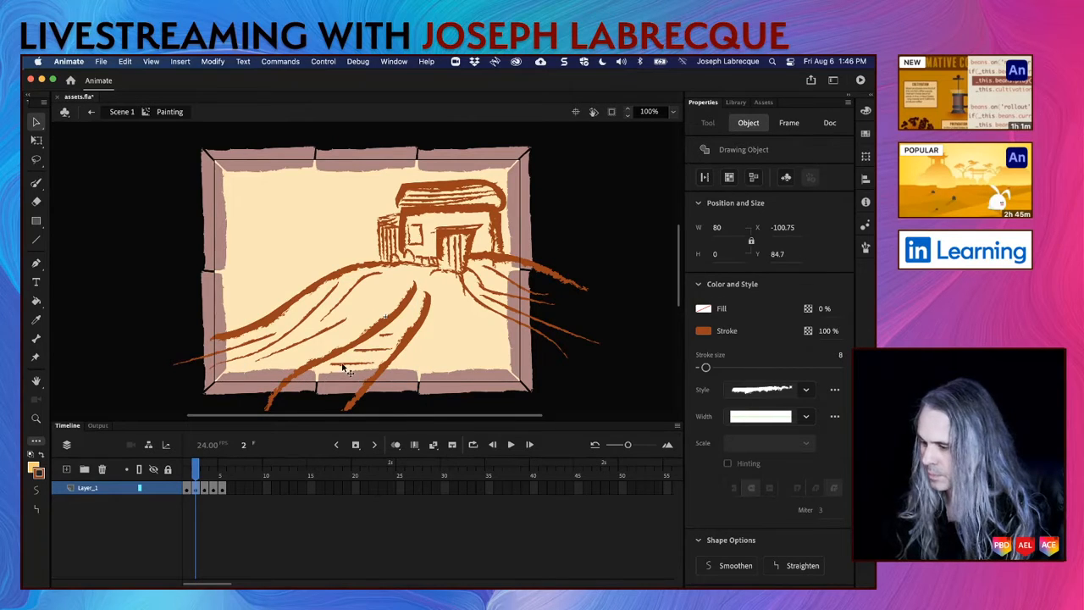
{"action": "left_click", "coordinate": [386, 341]}
{"action": "key", "text": "Down"}
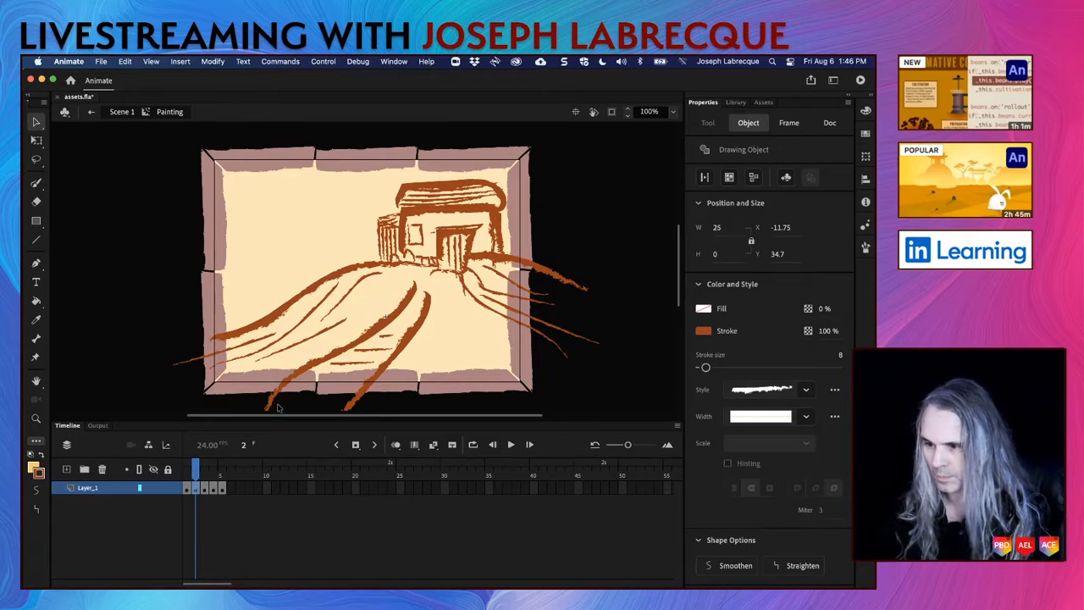
Step: Compare frame 1 with frame 2 using the playhead, and save the document with frame 2 current
{"action": "left_click_drag", "start_coordinate": [196, 474], "coordinate": [187, 475]}
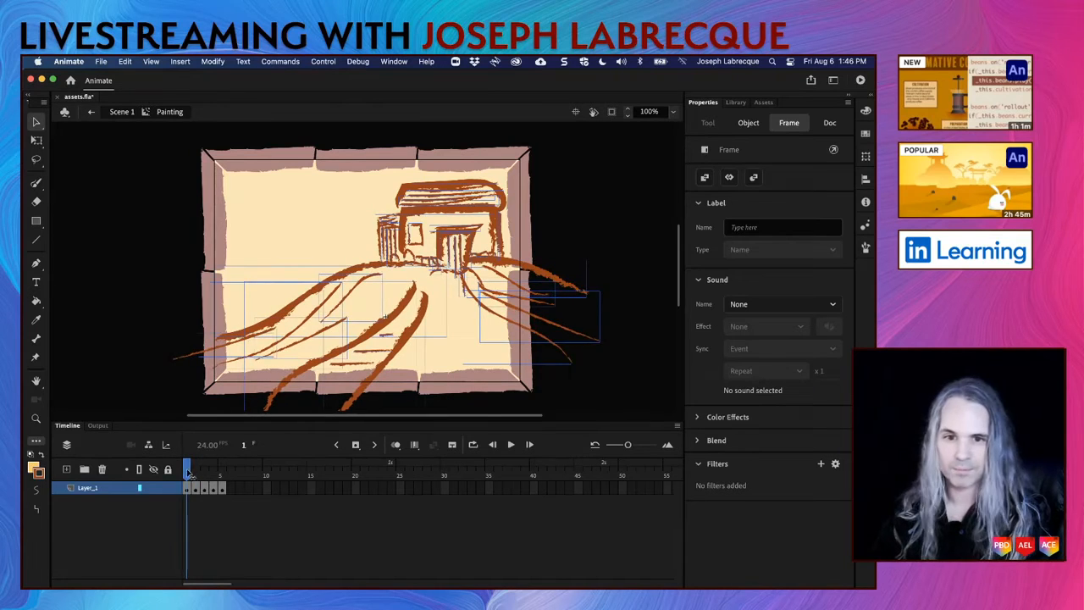
{"action": "left_click", "coordinate": [196, 474]}
{"action": "key", "text": "cmd+s"}
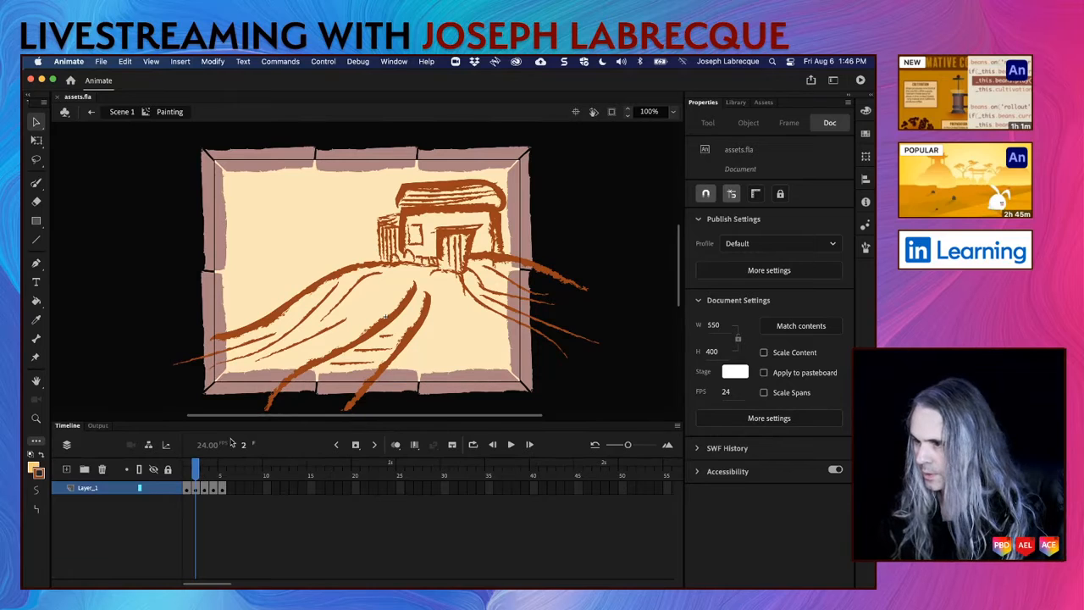
Step: On frame 2, select all the house strokes and nudge them 1 pixel left and 1 up, to X -19.9, Y -242
{"action": "left_click", "coordinate": [418, 218]}
{"action": "left_click", "coordinate": [345, 181]}
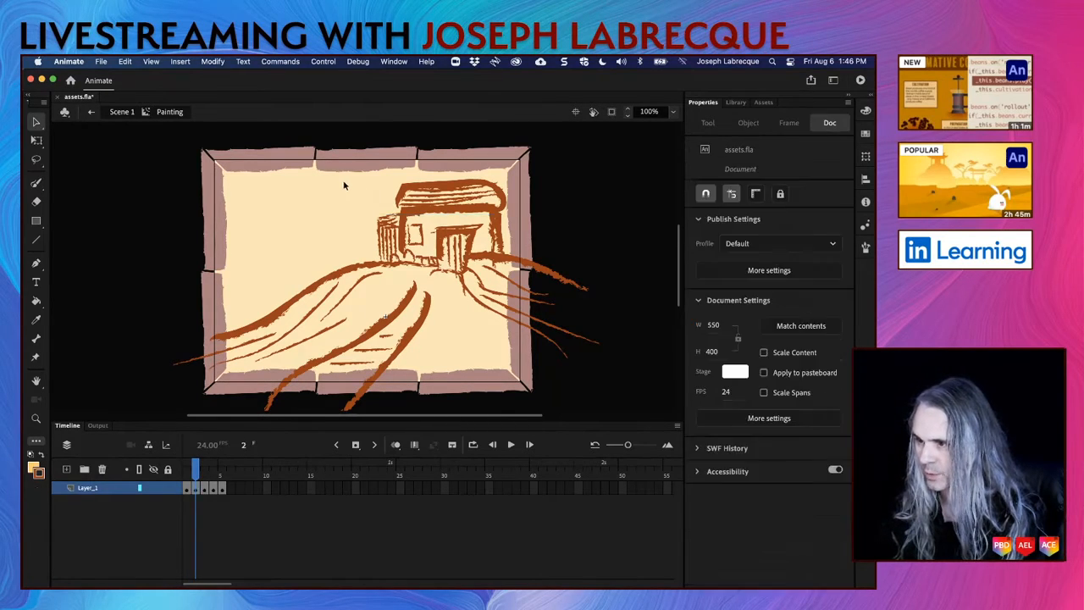
{"action": "mouse_move", "coordinate": [336, 164]}
{"action": "left_mouse_down"}
{"action": "mouse_move", "coordinate": [441, 189]}
{"action": "mouse_move", "coordinate": [537, 238]}
{"action": "mouse_move", "coordinate": [537, 252]}
{"action": "left_mouse_up"}
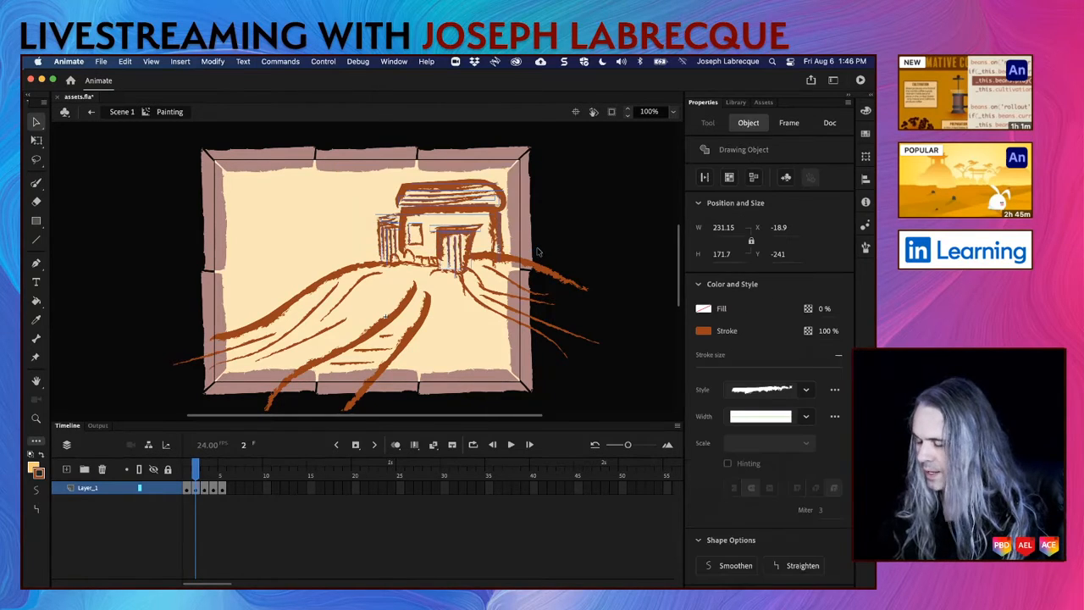
{"action": "key", "text": "Left"}
{"action": "key", "text": "Up"}
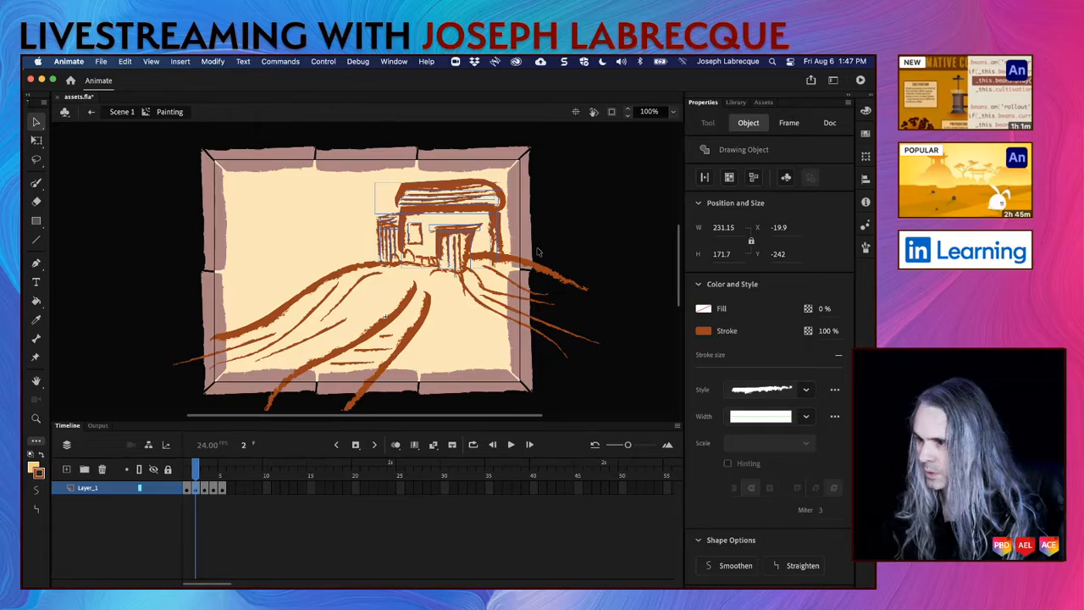
{"action": "left_click", "coordinate": [536, 252]}
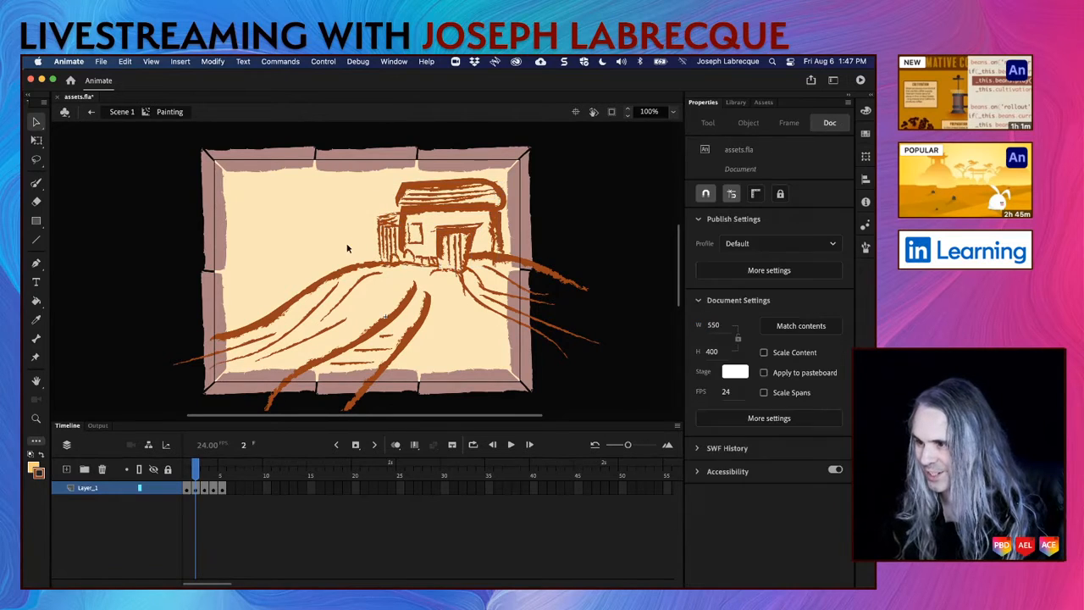
Step: On frame 2, nudge the roof and side shed strokes to X -21.9, Y -243, and select the house's right wall stroke
{"action": "left_click", "coordinate": [379, 241]}
{"action": "left_click_drag", "start_coordinate": [356, 210], "coordinate": [398, 255]}
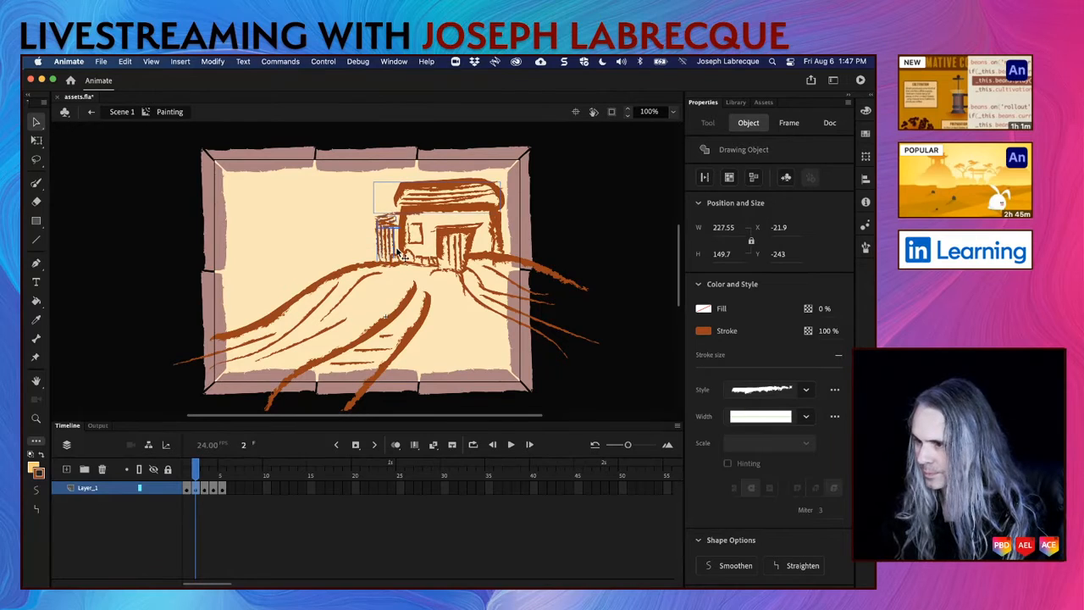
{"action": "key", "text": "Left"}
{"action": "key", "text": "Right"}
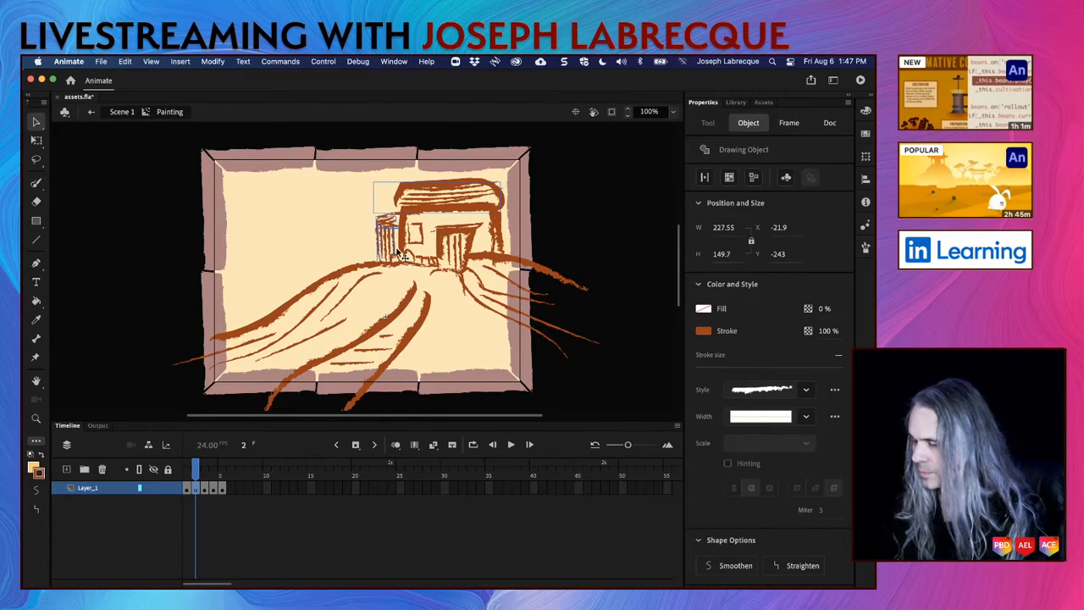
{"action": "left_click", "coordinate": [336, 247]}
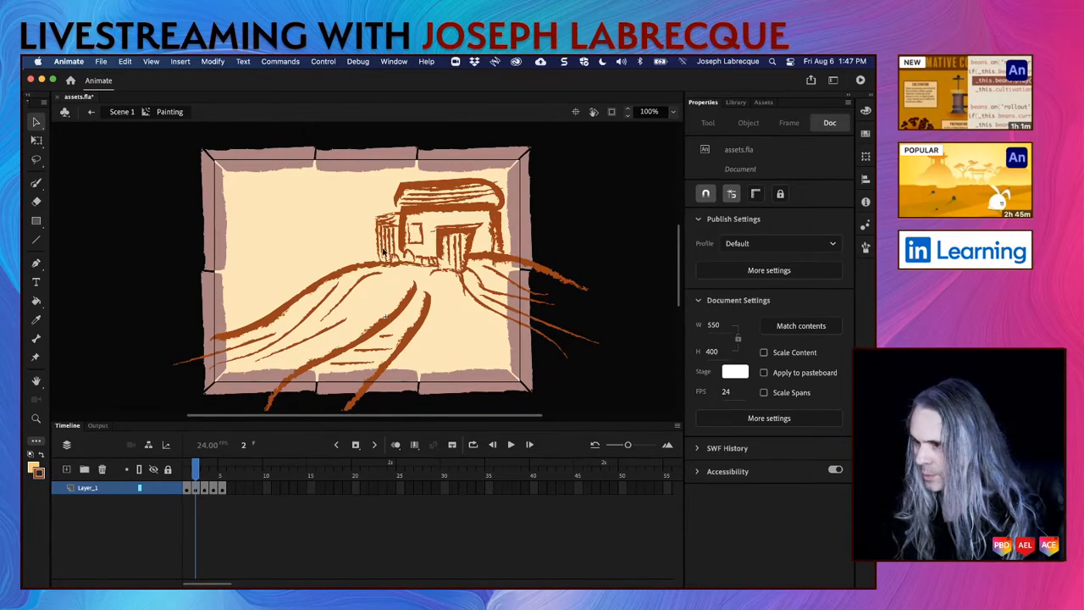
{"action": "left_click", "coordinate": [500, 243]}
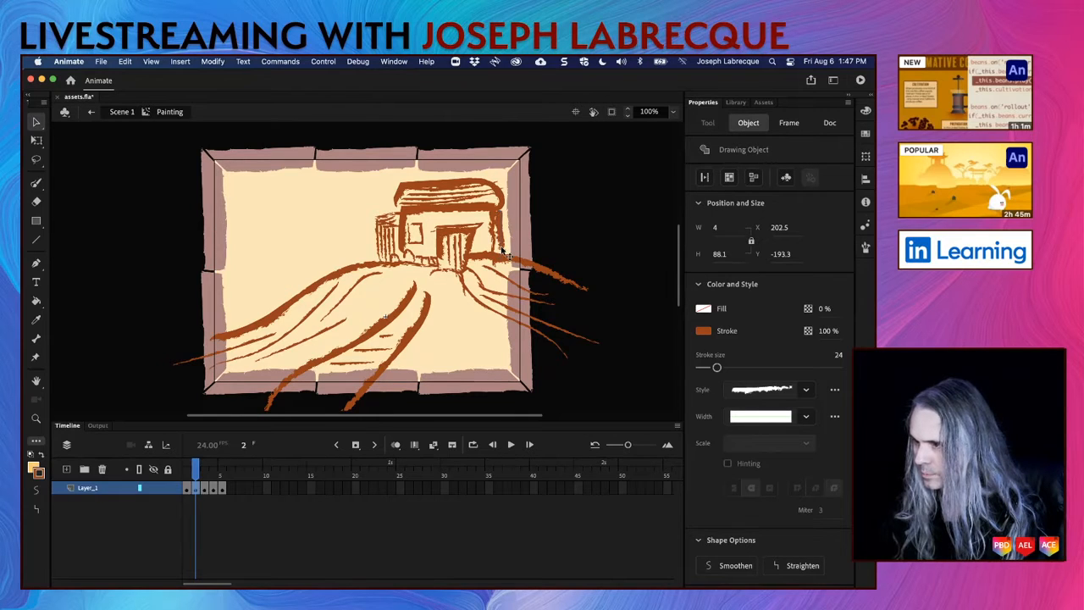
Step: Return to frame 1, enable looped playback and limit the loop range to frames 1 and 2
{"action": "left_click", "coordinate": [198, 473]}
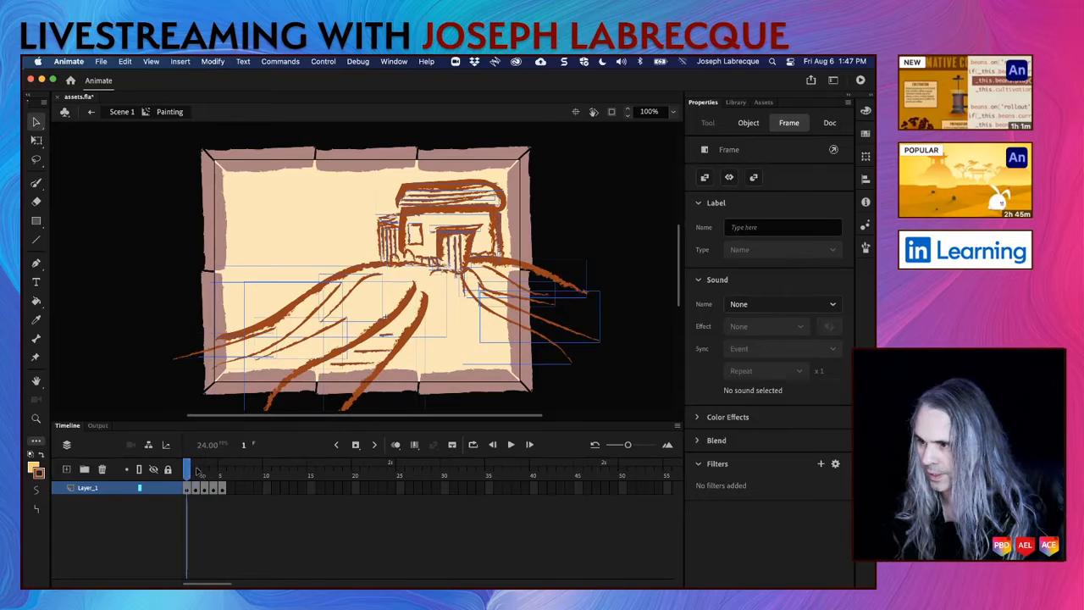
{"action": "left_click", "coordinate": [203, 472]}
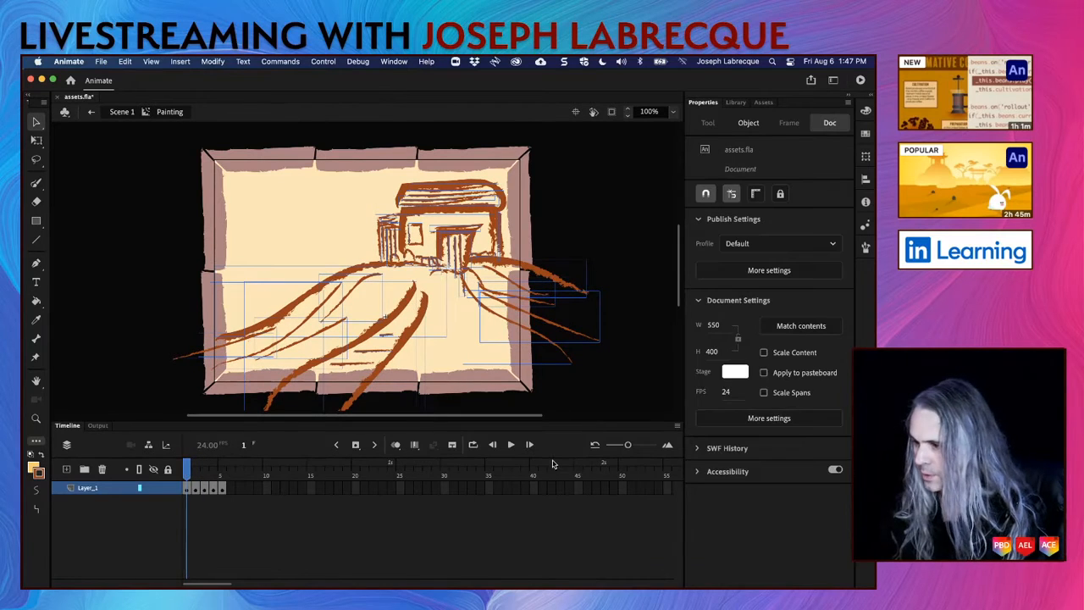
{"action": "left_click", "coordinate": [472, 447]}
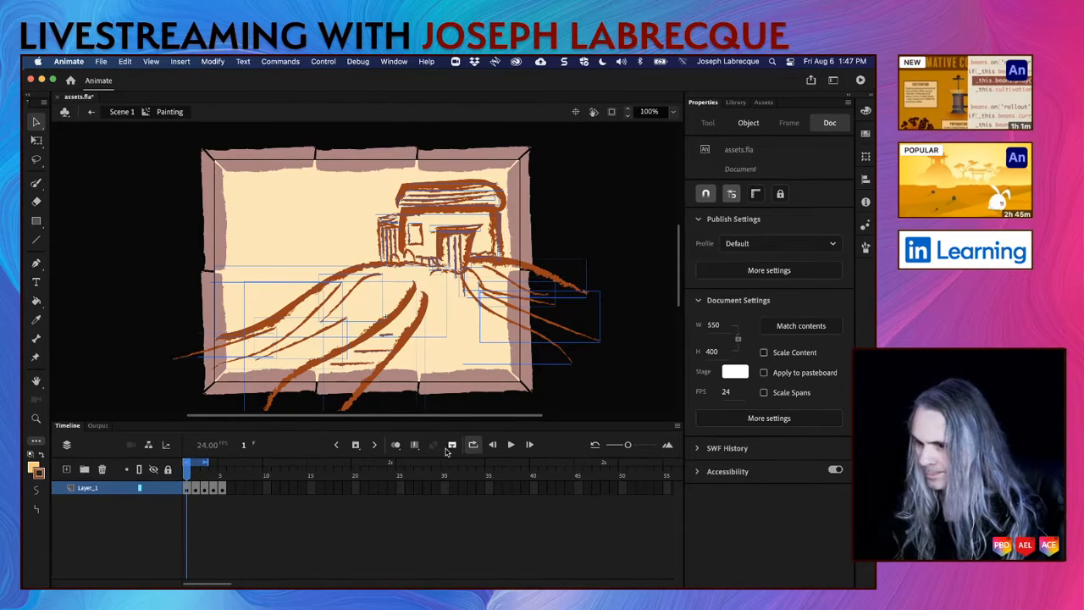
{"action": "left_click_drag", "start_coordinate": [203, 463], "coordinate": [202, 462]}
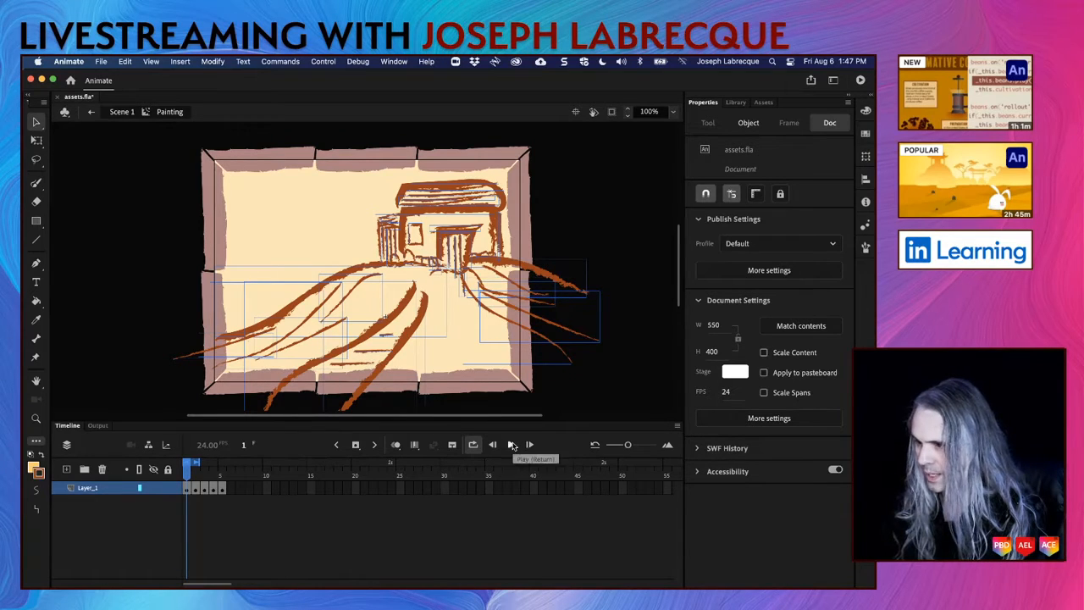
Step: Lock Layer_1 and preview the looped playback of frames 1 and 2, stopping it when done
{"action": "left_click", "coordinate": [168, 488]}
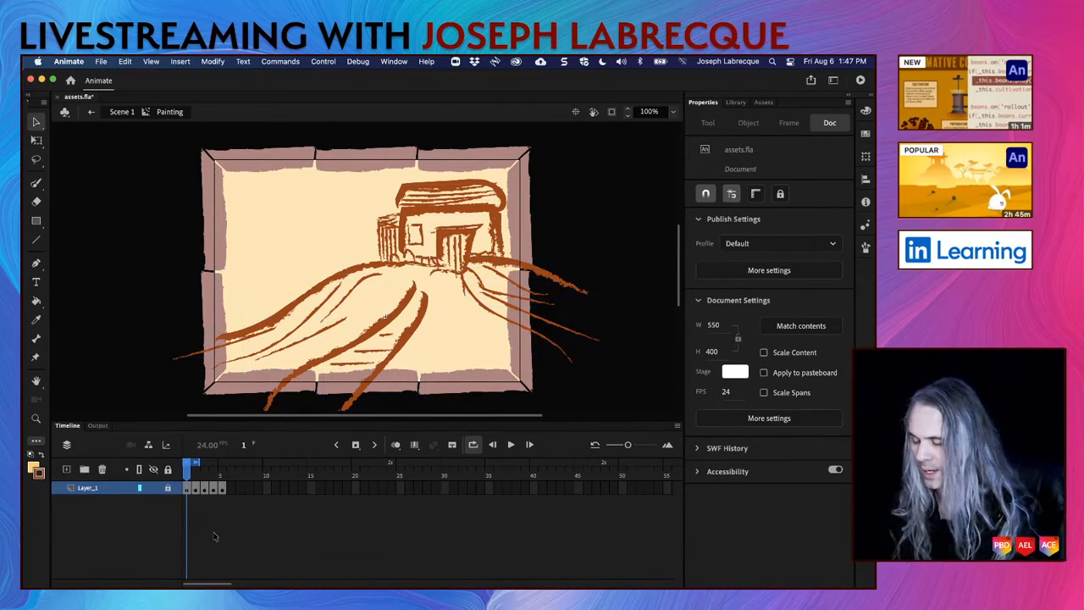
{"action": "left_click", "coordinate": [510, 445]}
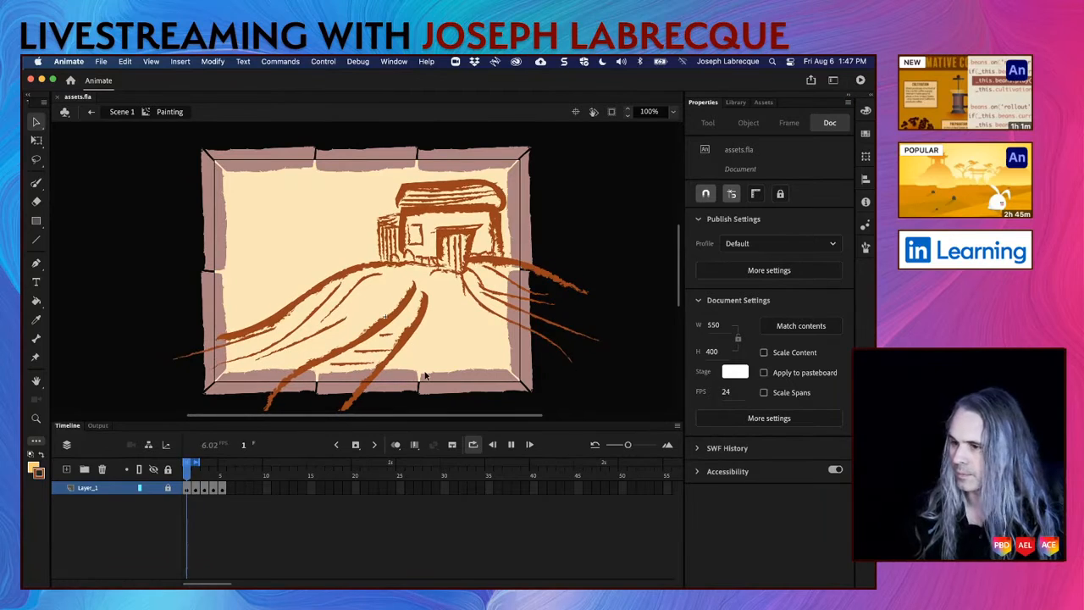
{"action": "key", "text": "Return"}
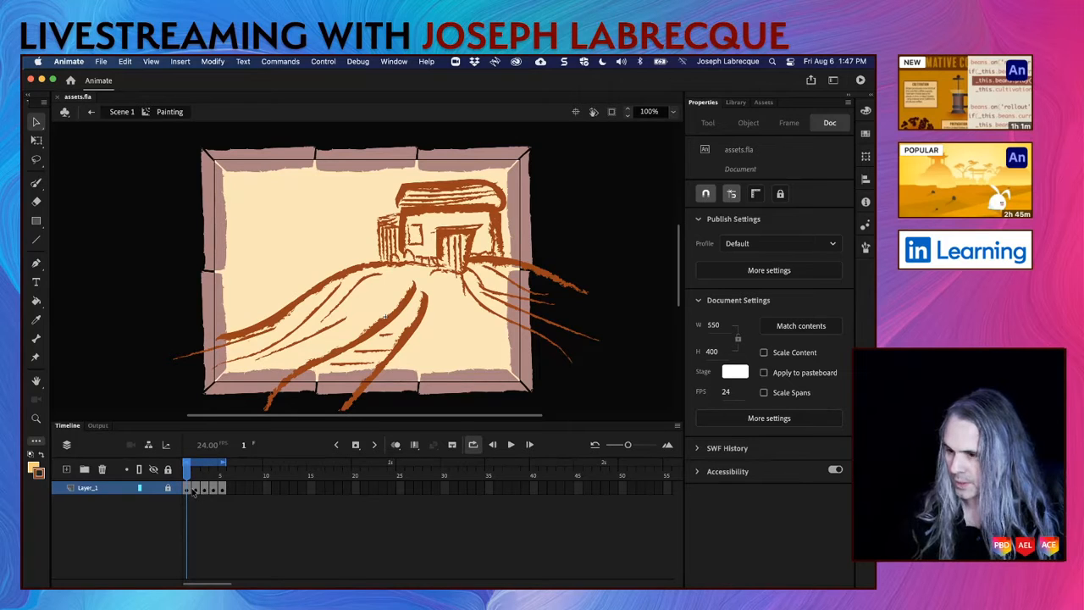
Step: Go to frame 4 and unlock Layer_1 to allow editing of its strokes
{"action": "left_click", "coordinate": [205, 489]}
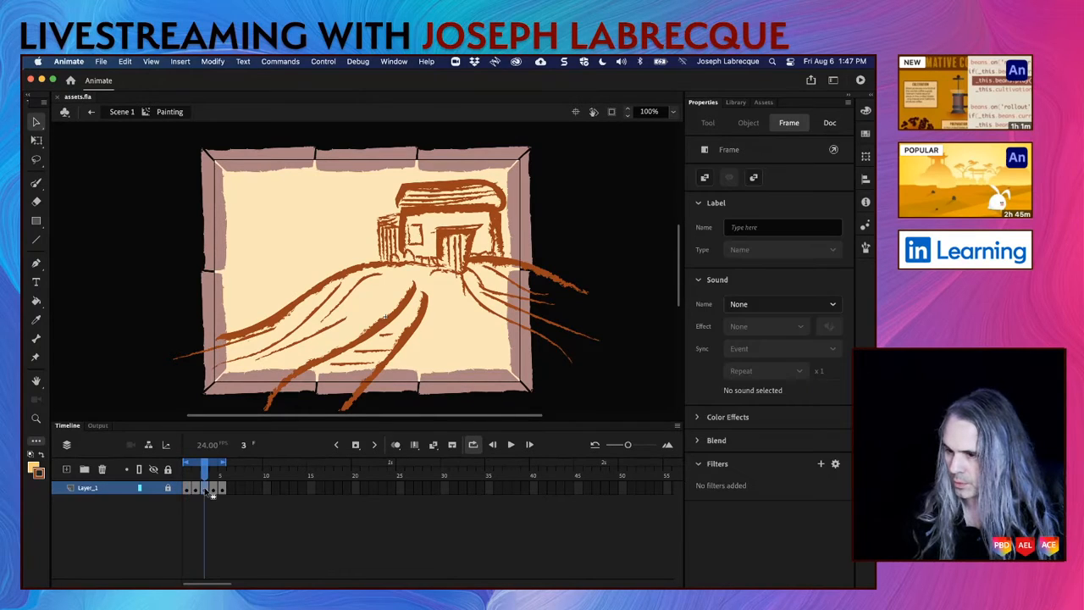
{"action": "left_click", "coordinate": [215, 489]}
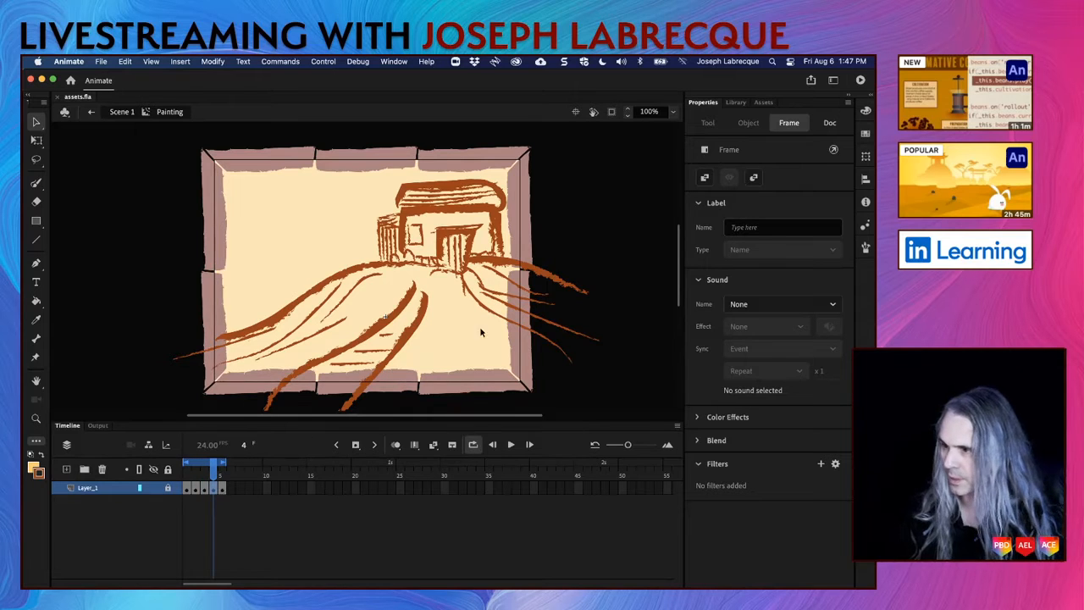
{"action": "left_click", "coordinate": [438, 188]}
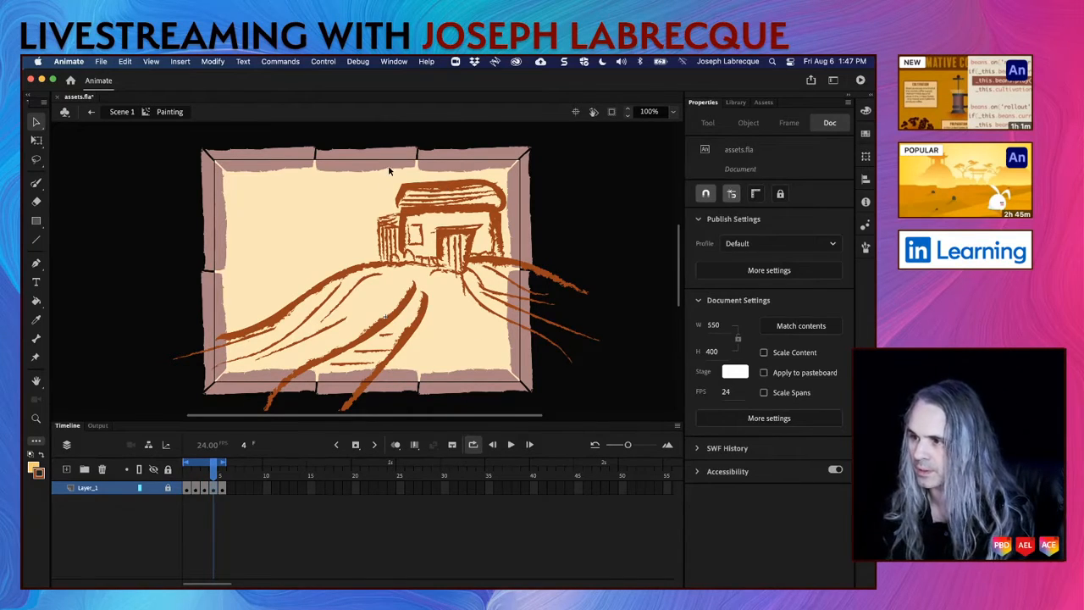
{"action": "left_click_drag", "start_coordinate": [389, 166], "coordinate": [528, 207]}
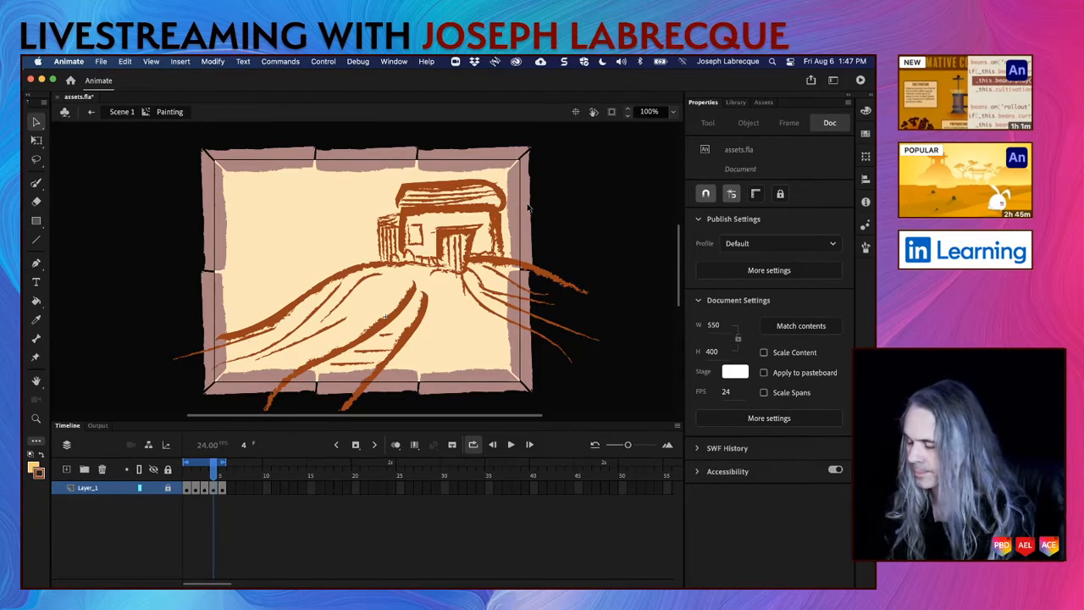
{"action": "left_click", "coordinate": [169, 489]}
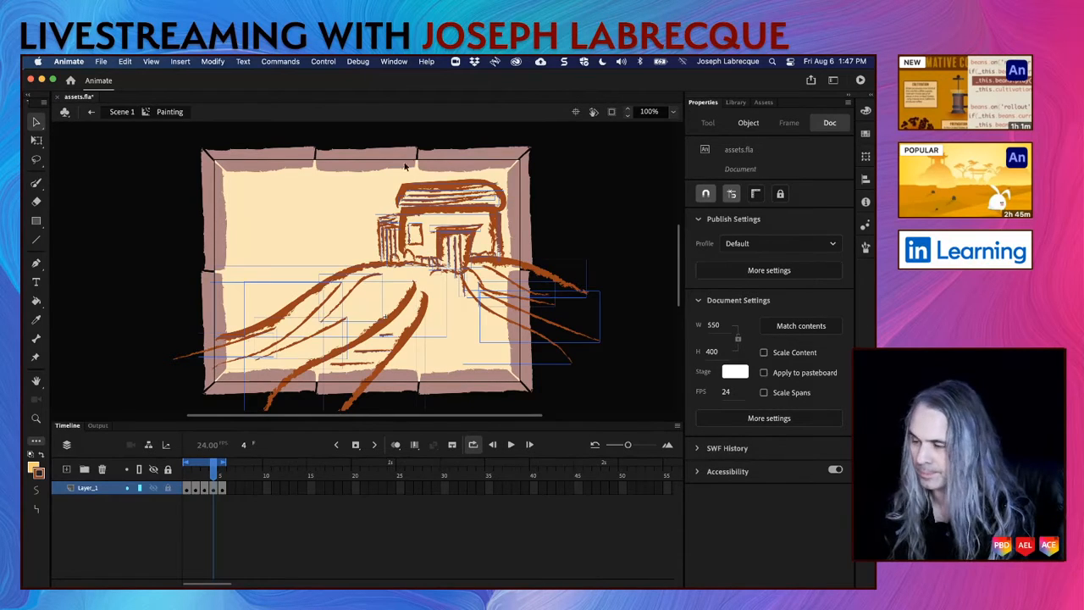
Step: On frame 4, nudge the roof strokes down to Y -238 and select the roof's thick outline stroke
{"action": "left_click", "coordinate": [361, 188]}
{"action": "mouse_move", "coordinate": [373, 180]}
{"action": "left_mouse_down"}
{"action": "mouse_move", "coordinate": [467, 187]}
{"action": "mouse_move", "coordinate": [531, 209]}
{"action": "left_mouse_up"}
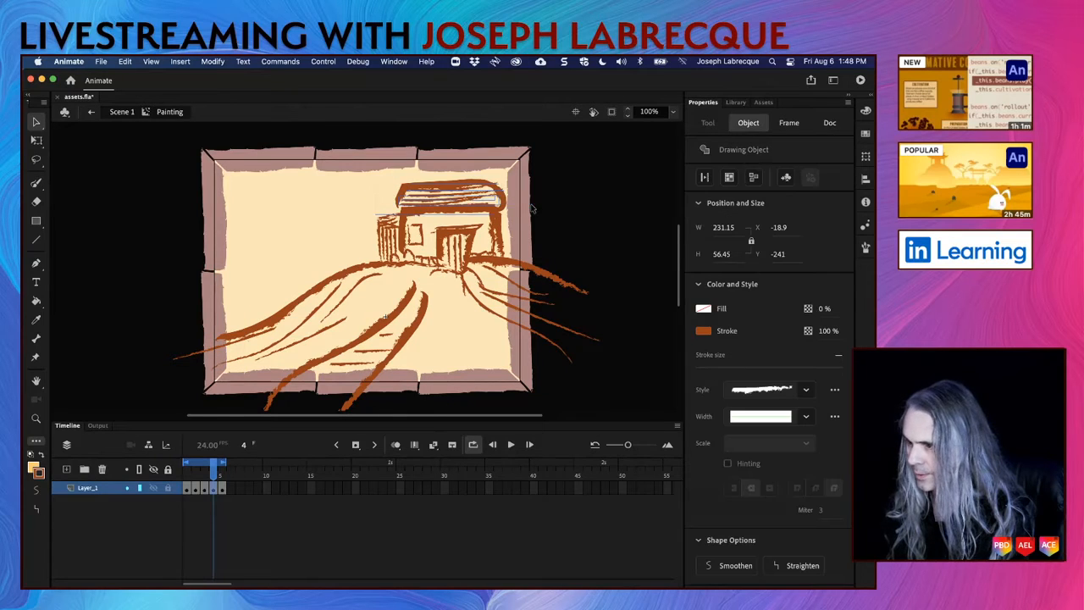
{"action": "key", "text": "Down"}
{"action": "key", "text": "Down"}
{"action": "key", "text": "Down"}
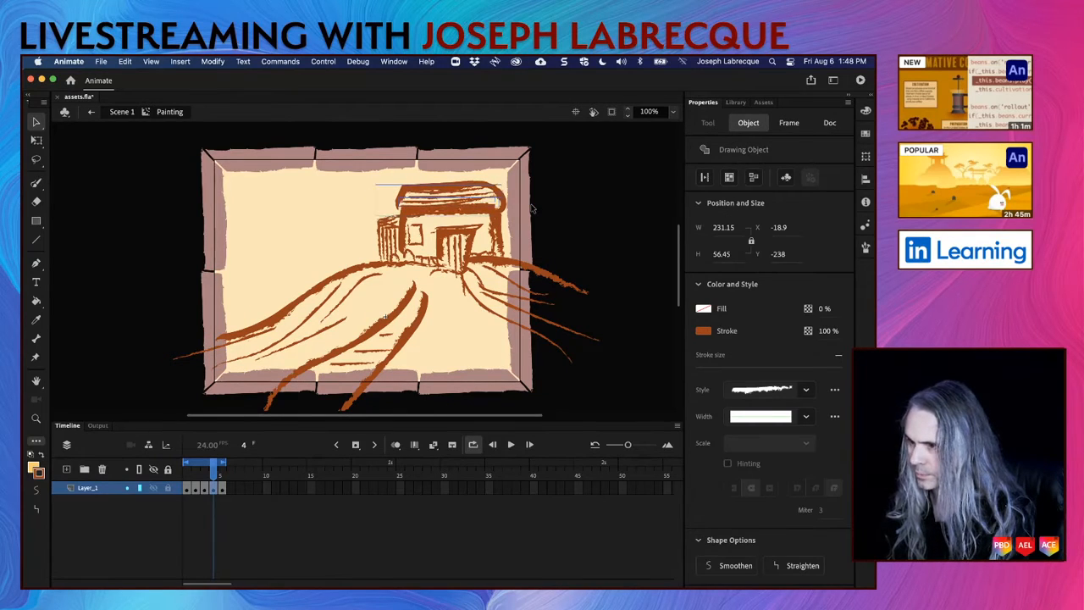
{"action": "left_click", "coordinate": [516, 182]}
{"action": "left_click", "coordinate": [433, 185]}
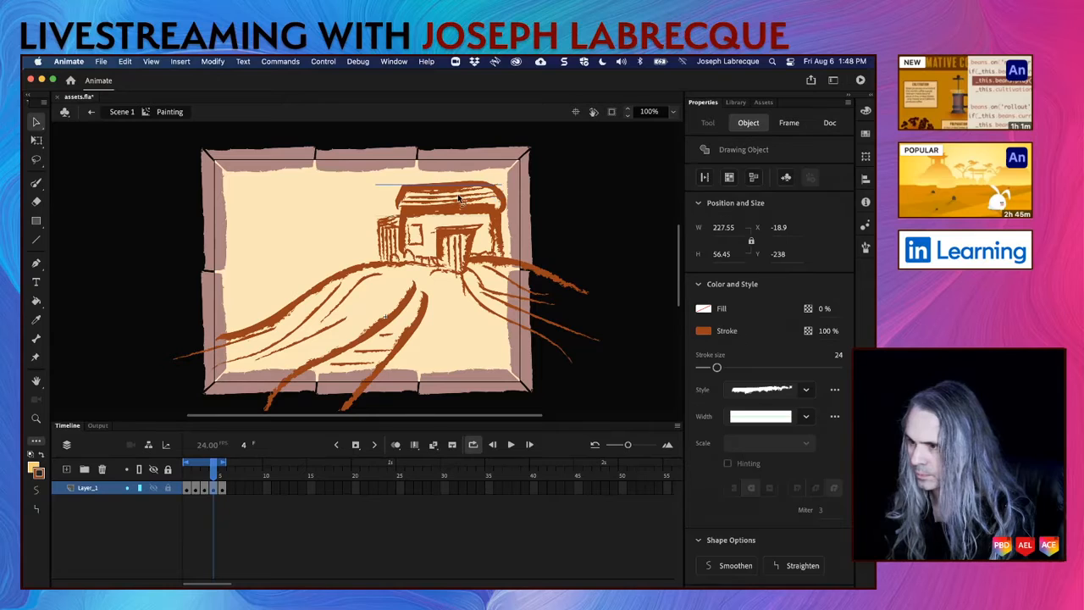
Step: Nudge the side shed's plank strokes left to X -17, and offset its top strokes with the roof outline to X -16.9, Y -239
{"action": "left_click", "coordinate": [386, 240]}
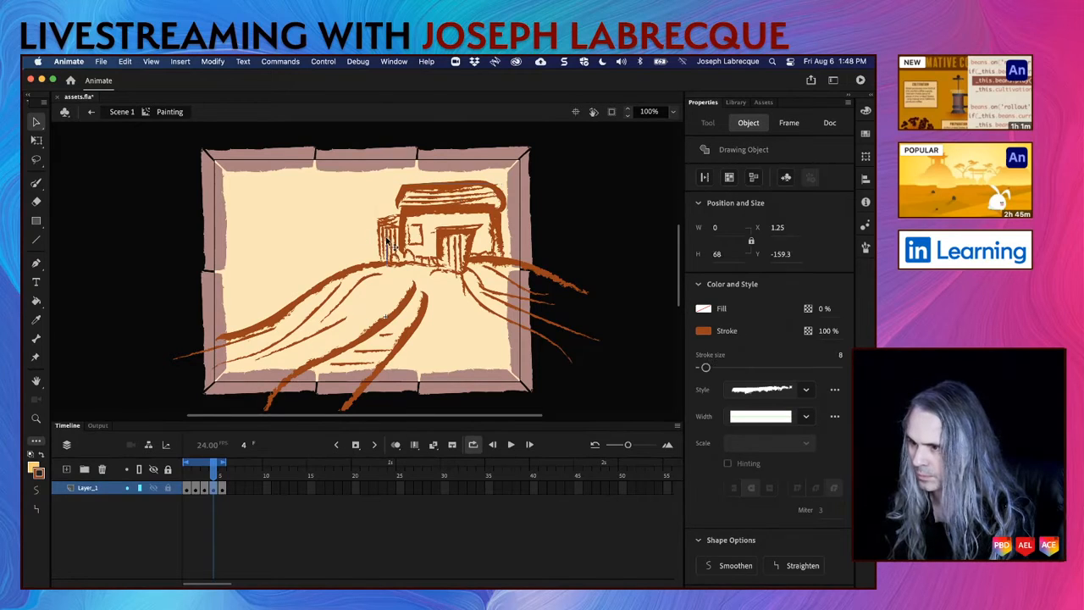
{"action": "left_click", "coordinate": [387, 245]}
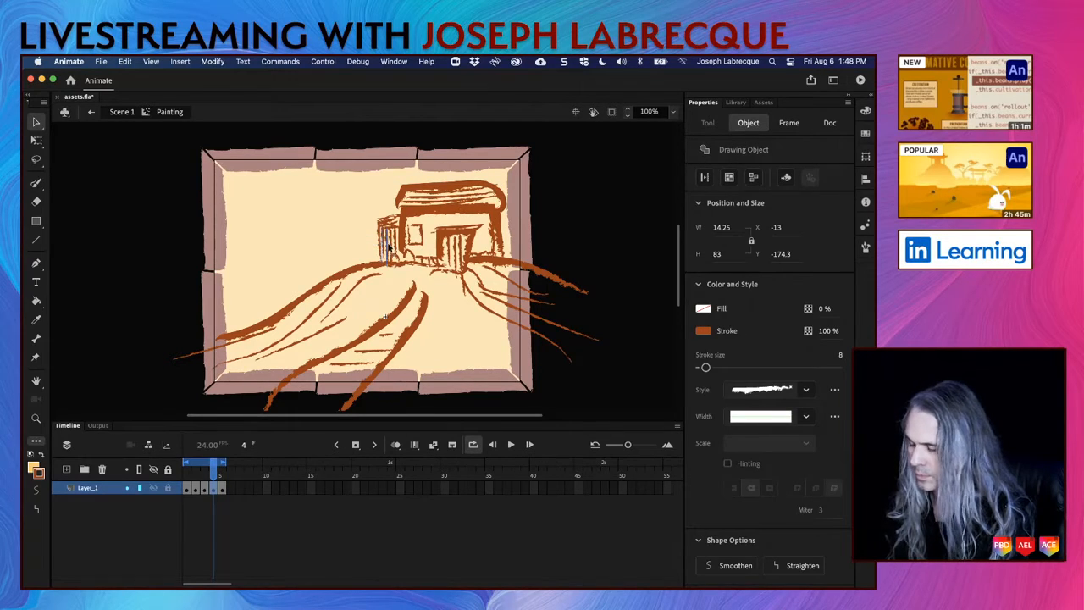
{"action": "key", "text": "Left"}
{"action": "key", "text": "Left"}
{"action": "key", "text": "Left"}
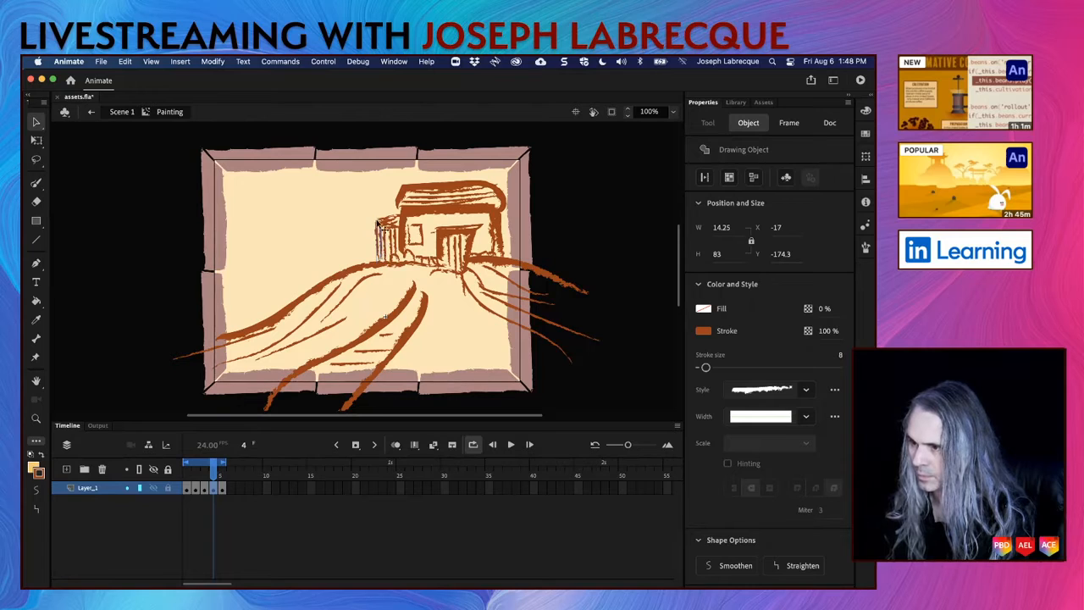
{"action": "left_click", "coordinate": [387, 224]}
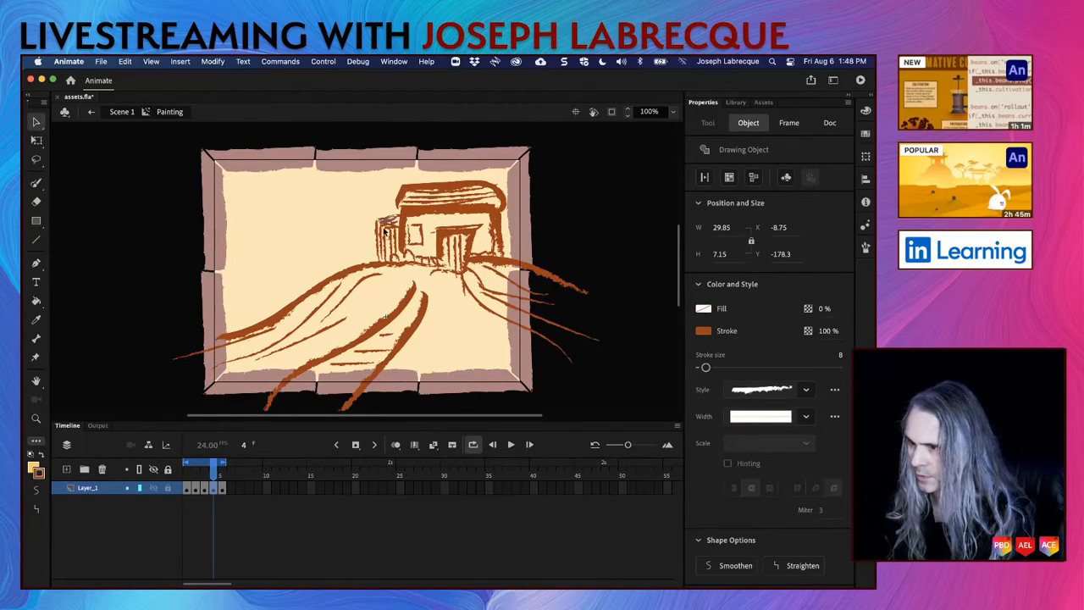
{"action": "left_click_drag", "start_coordinate": [382, 206], "coordinate": [392, 228]}
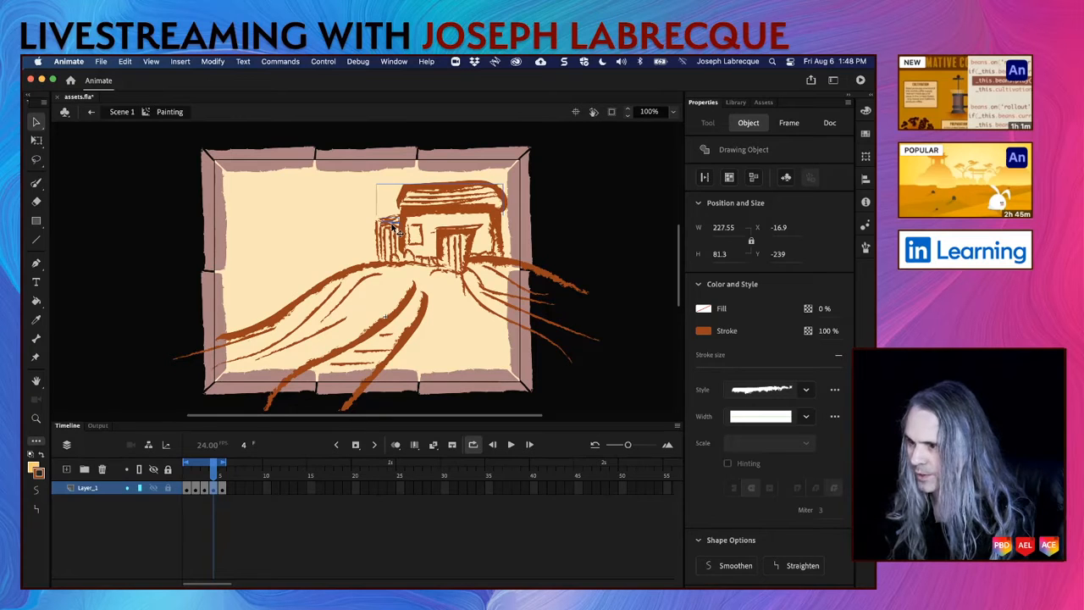
{"action": "left_click", "coordinate": [424, 238]}
{"action": "double_click", "coordinate": [420, 236]}
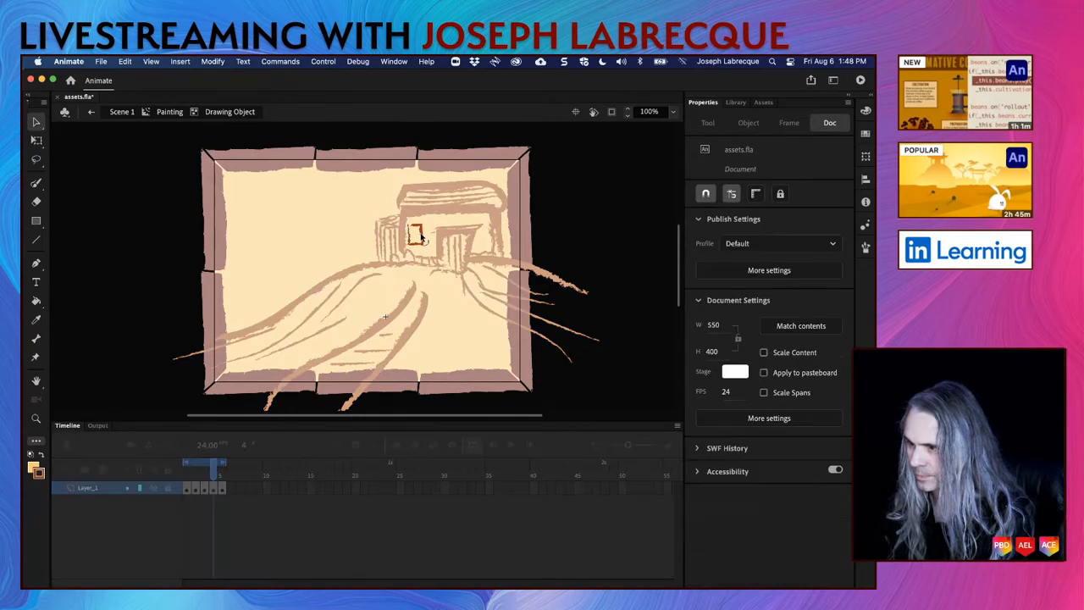
{"action": "left_click", "coordinate": [177, 112]}
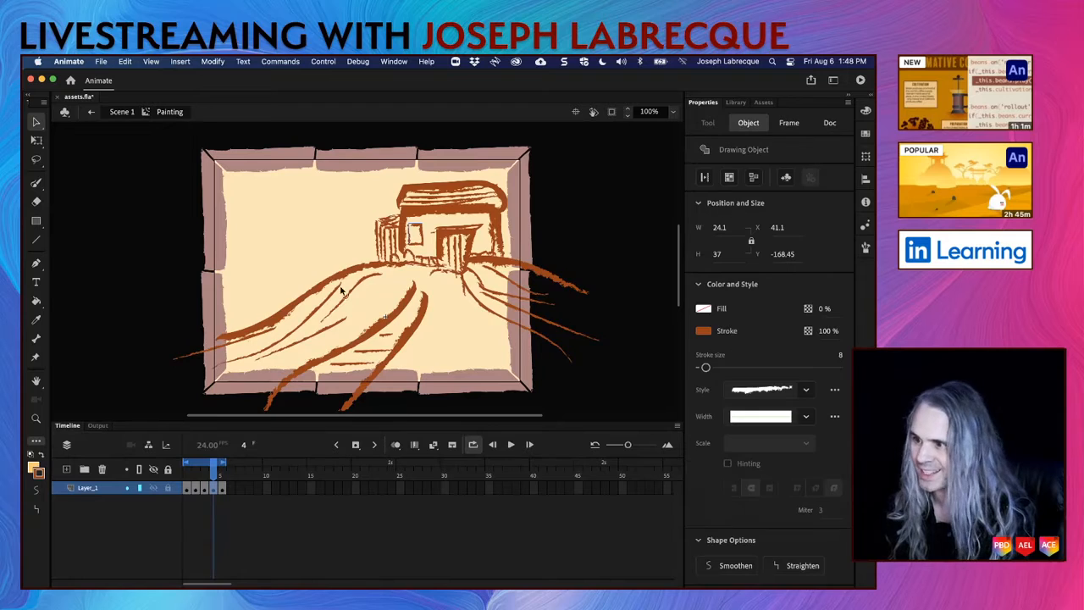
Step: Nudge the thick door frame stroke to X 96.1, Y -152.4 and the door's rightmost plank stroke to X 134, Y -151.3
{"action": "left_click", "coordinate": [446, 244]}
{"action": "key", "text": "Left"}
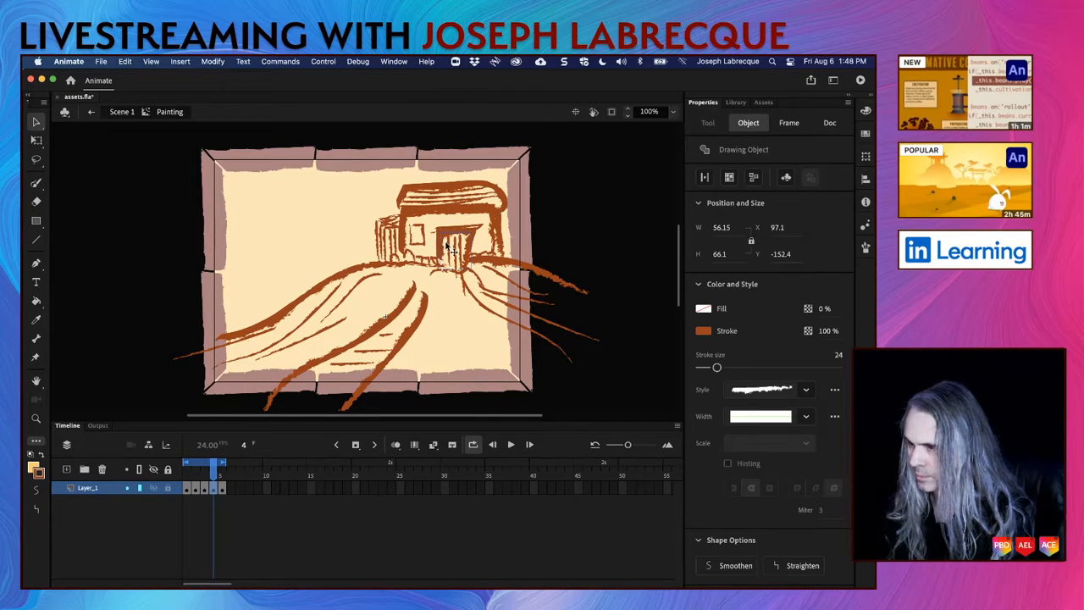
{"action": "key", "text": "Up"}
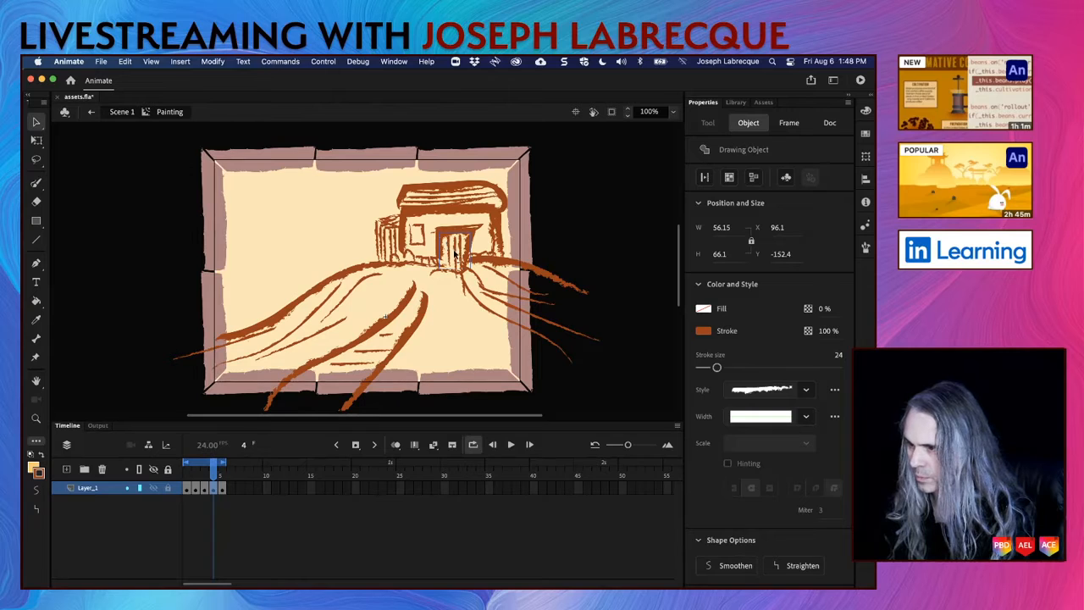
{"action": "left_click", "coordinate": [458, 257]}
{"action": "left_click", "coordinate": [452, 256]}
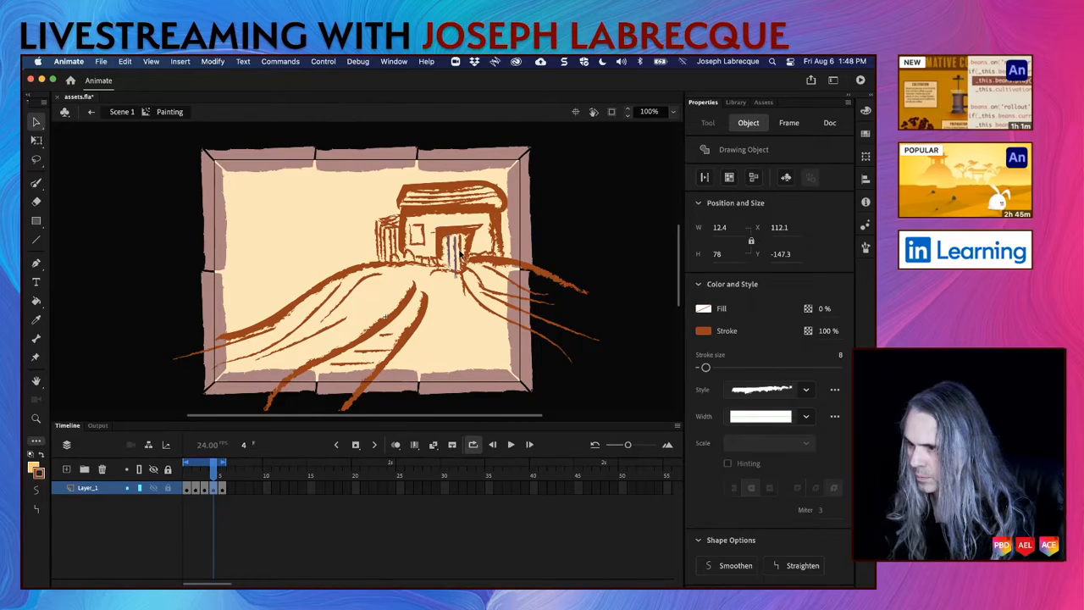
{"action": "left_click", "coordinate": [467, 254]}
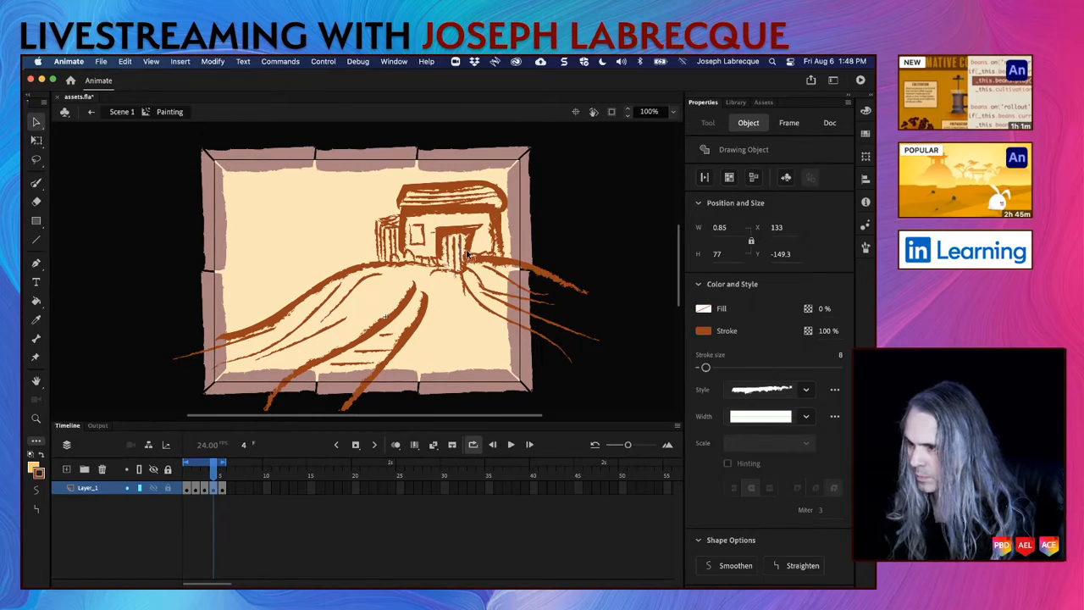
{"action": "key", "text": "Right"}
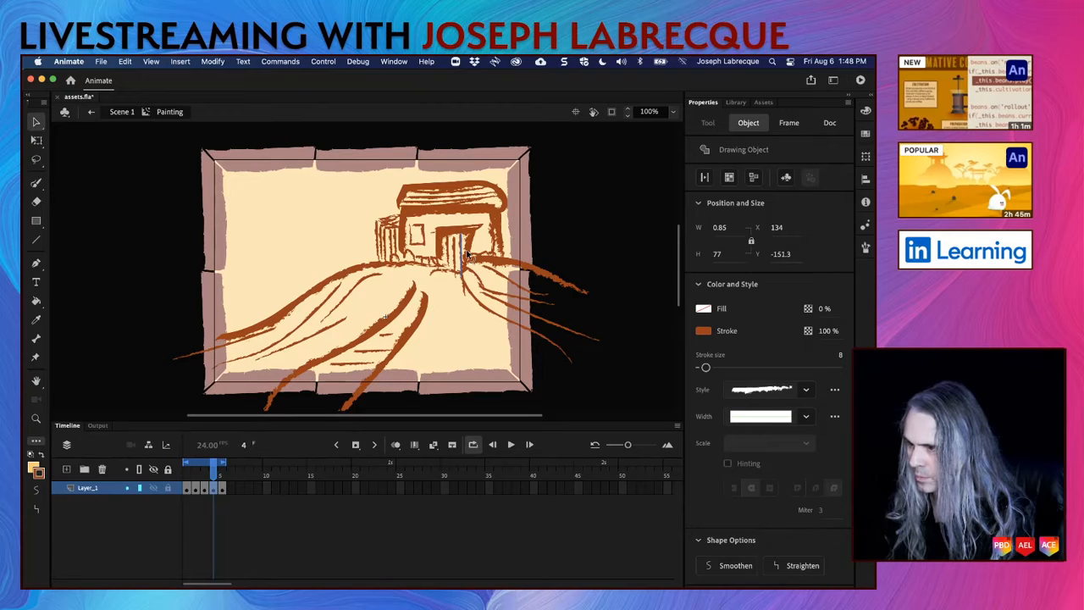
Step: Nudge the thick hill outline right of the house to X 143.35, Y -99.65
{"action": "left_click", "coordinate": [513, 272]}
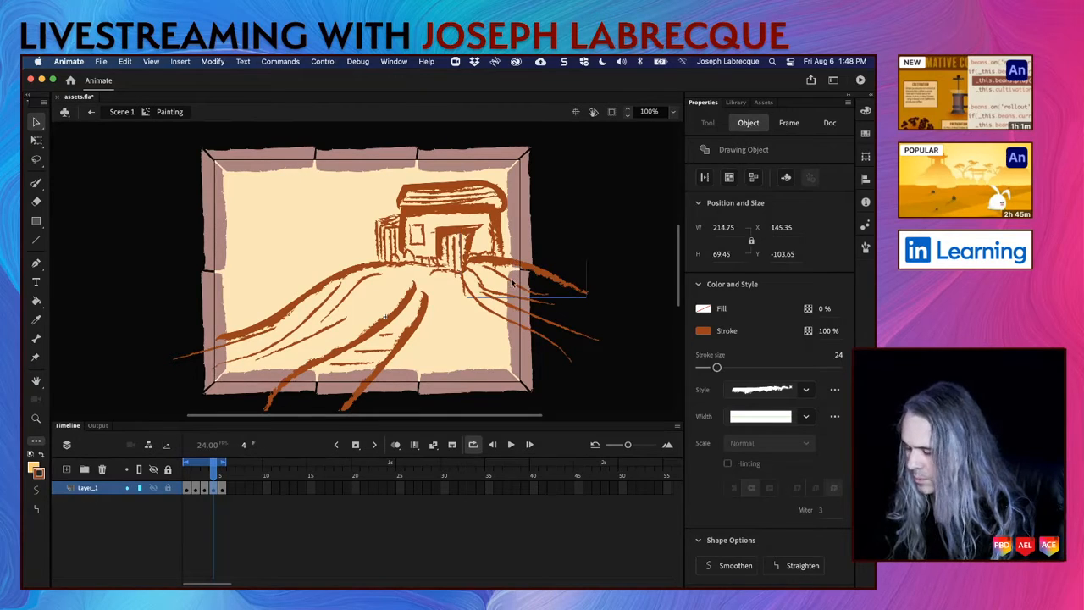
{"action": "key", "text": "Down"}
{"action": "key", "text": "Down"}
{"action": "key", "text": "Down"}
{"action": "key", "text": "Down"}
{"action": "key", "text": "Left"}
{"action": "key", "text": "Left"}
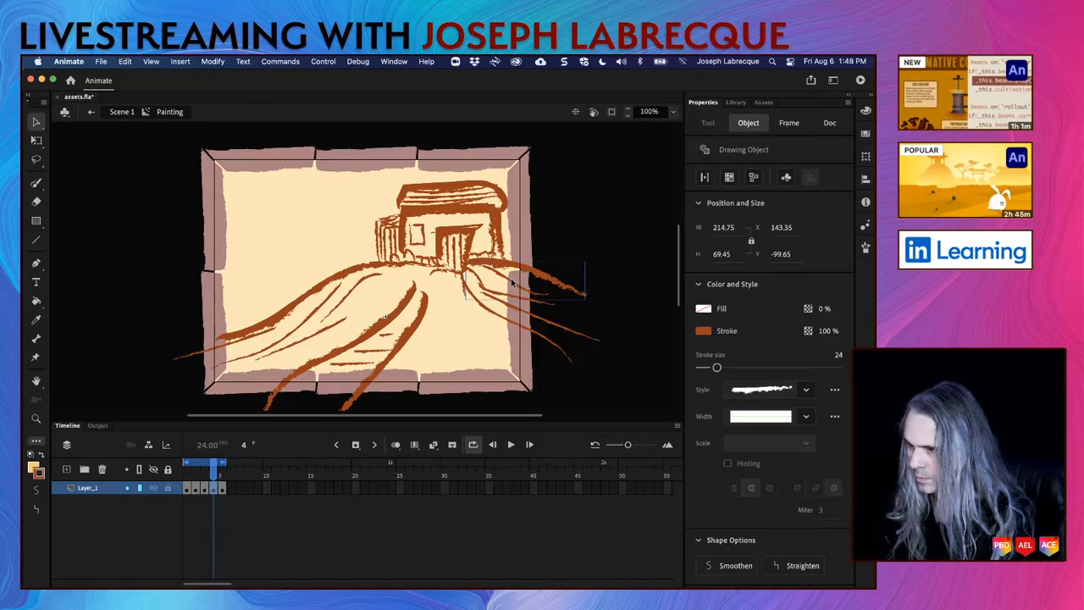
Step: Offset the short thin contour strokes on the right slope, placing the lower one at X 166.75, Y -67.2
{"action": "left_click", "coordinate": [605, 316]}
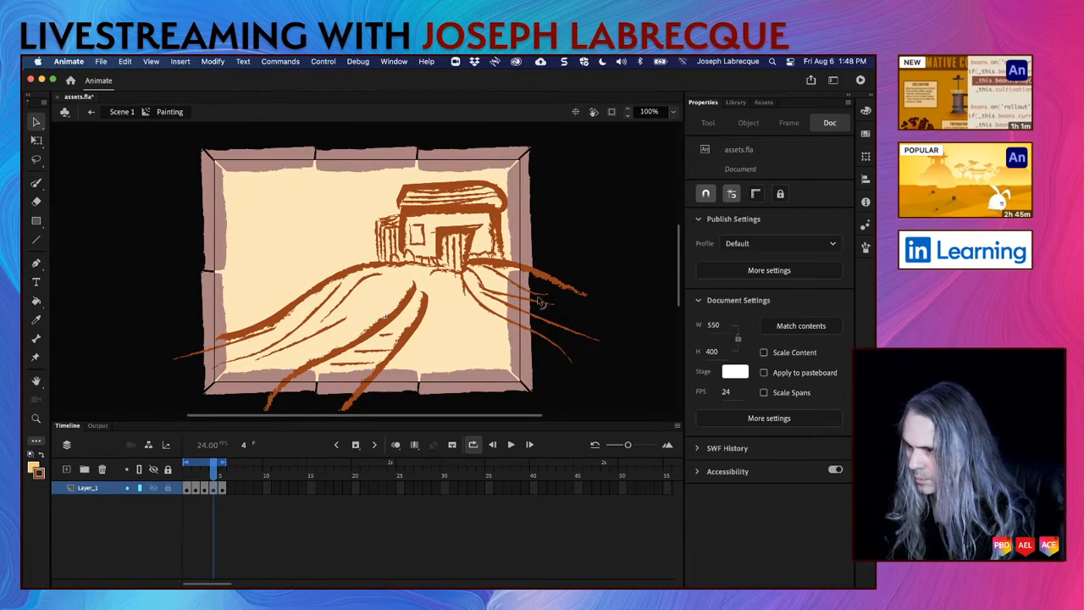
{"action": "left_click", "coordinate": [543, 304]}
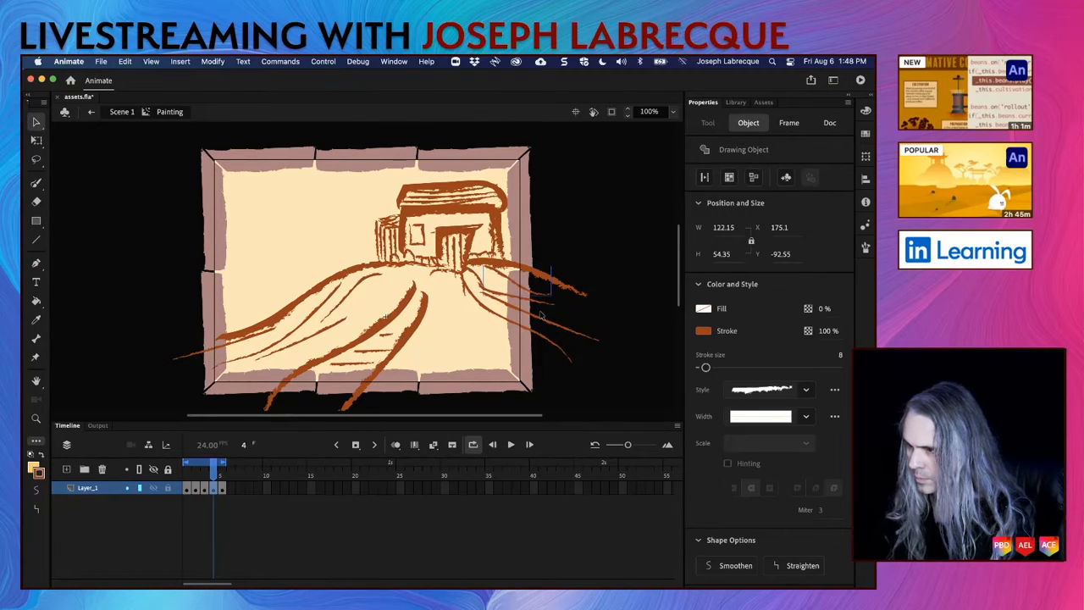
{"action": "key", "text": "Down"}
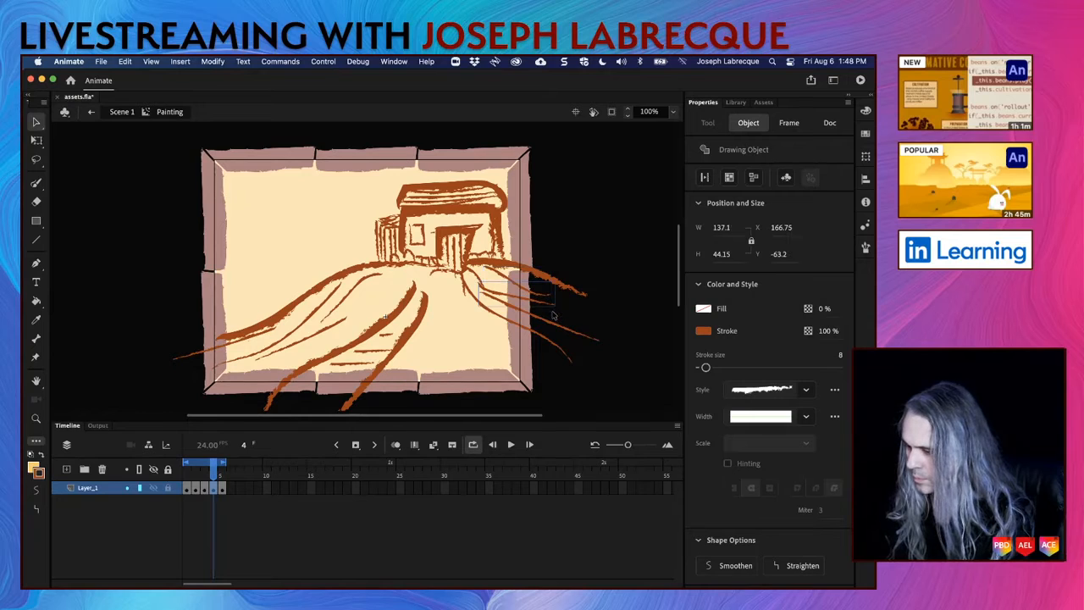
{"action": "left_click", "coordinate": [553, 315]}
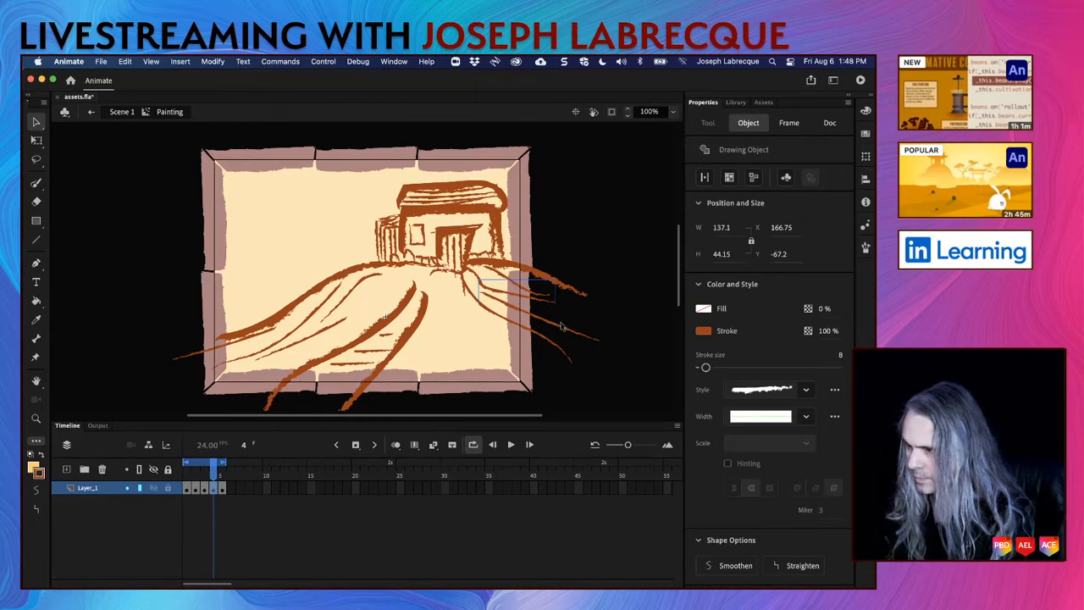
Step: Nudge the long thin contour stroke on the right slope to X 173.1, Y -46.3
{"action": "left_click", "coordinate": [566, 333]}
{"action": "key", "text": "Right"}
{"action": "key", "text": "Right"}
{"action": "key", "text": "Right"}
{"action": "key", "text": "Right"}
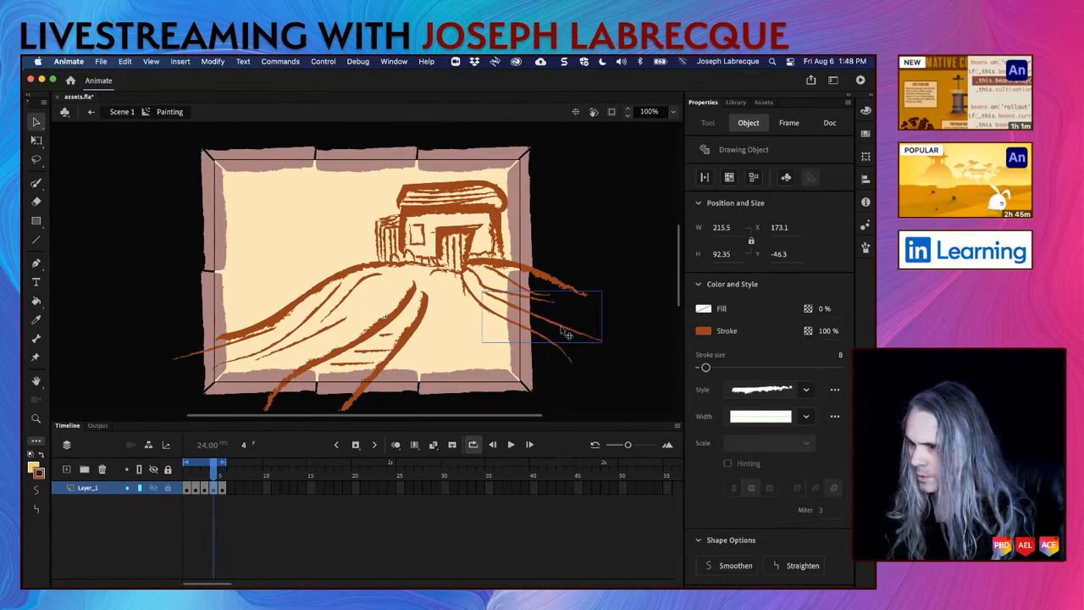
Step: Nudge the lowest thin contour stroke on the right slope down to Y -67.2
{"action": "left_click", "coordinate": [475, 342]}
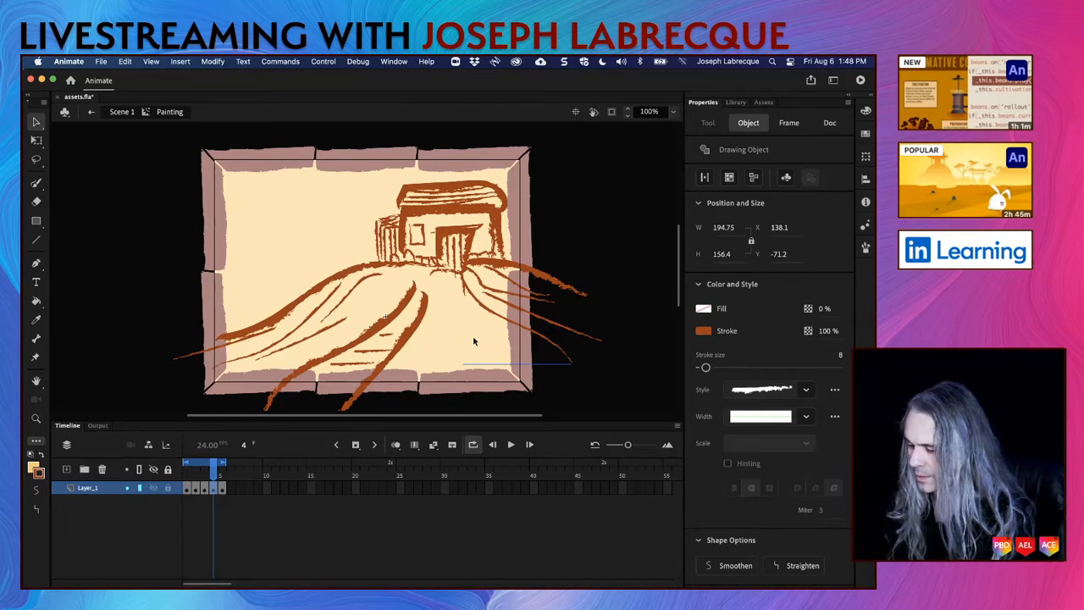
{"action": "key", "text": "Down"}
{"action": "key", "text": "Down"}
{"action": "key", "text": "Down"}
{"action": "key", "text": "Down"}
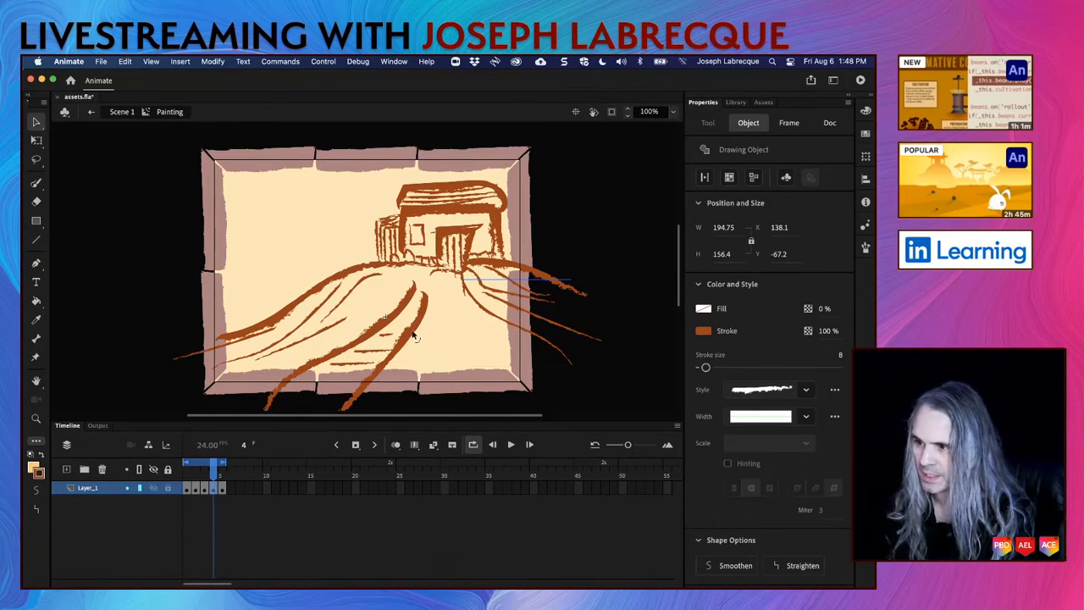
Step: Nudge the thick stroke forming the path's right edge to X -105.8, Y -58.3
{"action": "left_click", "coordinate": [415, 337]}
{"action": "key", "text": "shift+Up"}
{"action": "key", "text": "Right"}
{"action": "key", "text": "Right"}
{"action": "key", "text": "Right"}
{"action": "key", "text": "Right"}
{"action": "key", "text": "Right"}
{"action": "key", "text": "Right"}
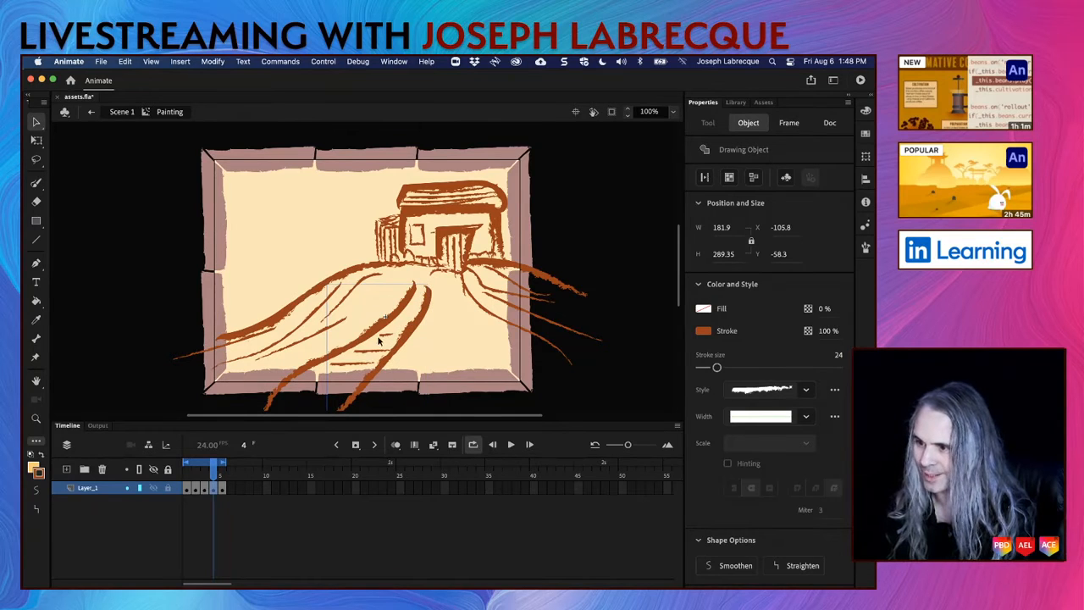
Step: Nudge the thick stroke forming the path's left edge to X -255.9, Y -59.8
{"action": "left_click", "coordinate": [288, 392]}
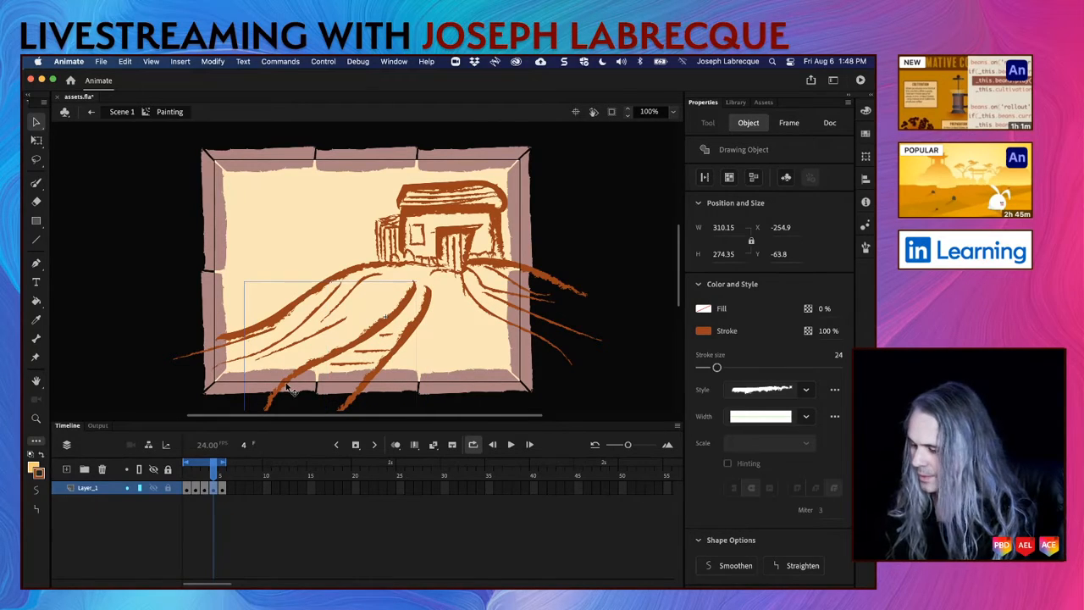
{"action": "key", "text": "Down"}
{"action": "key", "text": "Down"}
{"action": "key", "text": "Down"}
{"action": "key", "text": "Down"}
{"action": "key", "text": "Left"}
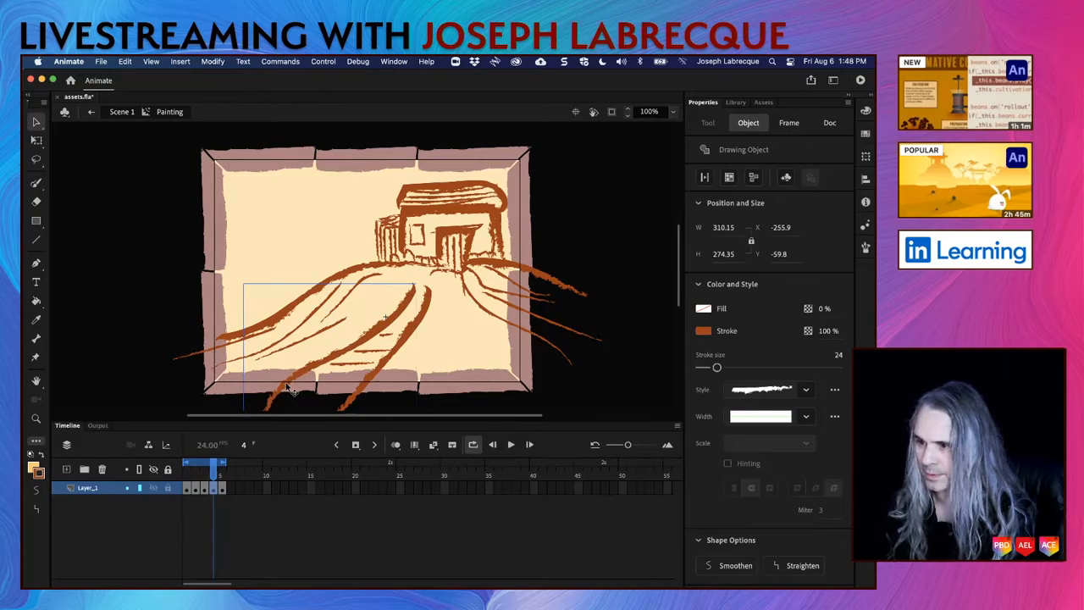
Step: Select the short horizontal strokes across the path and nudge them together to X -96.75, Y 28.7
{"action": "left_click", "coordinate": [451, 368]}
{"action": "left_click", "coordinate": [358, 364]}
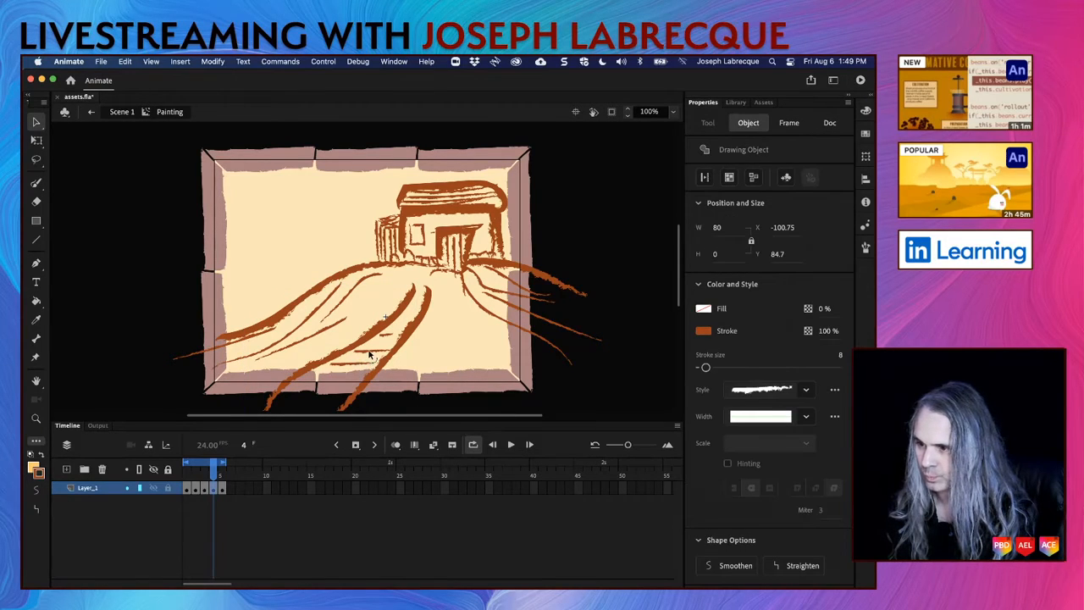
{"action": "left_click", "coordinate": [392, 343]}
{"action": "left_click", "coordinate": [400, 341]}
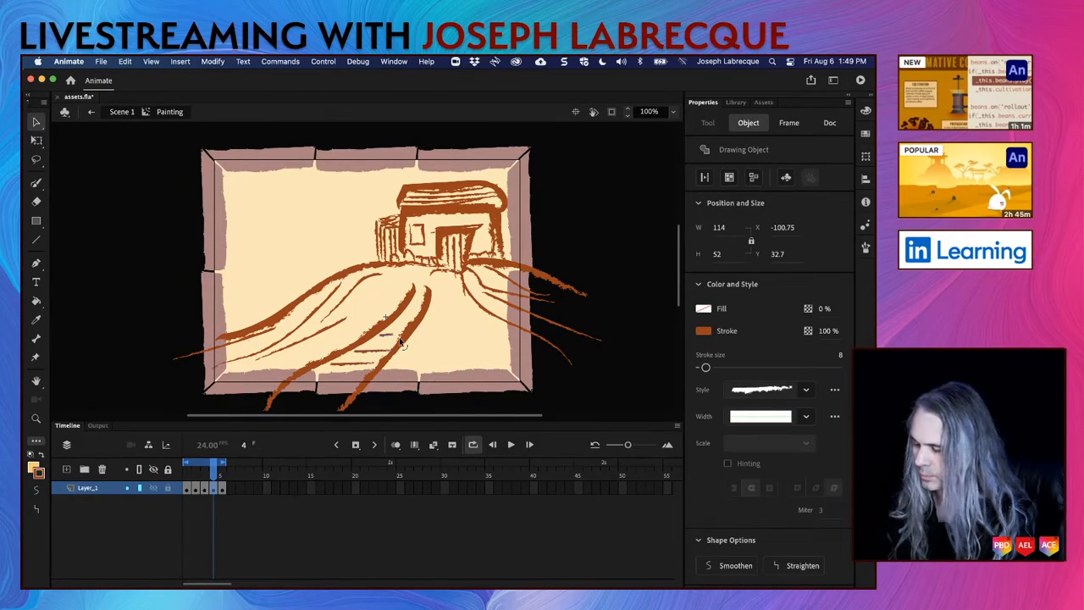
{"action": "key", "text": "Up"}
{"action": "key", "text": "Up"}
{"action": "key", "text": "Up"}
{"action": "key", "text": "Up"}
{"action": "key", "text": "Right"}
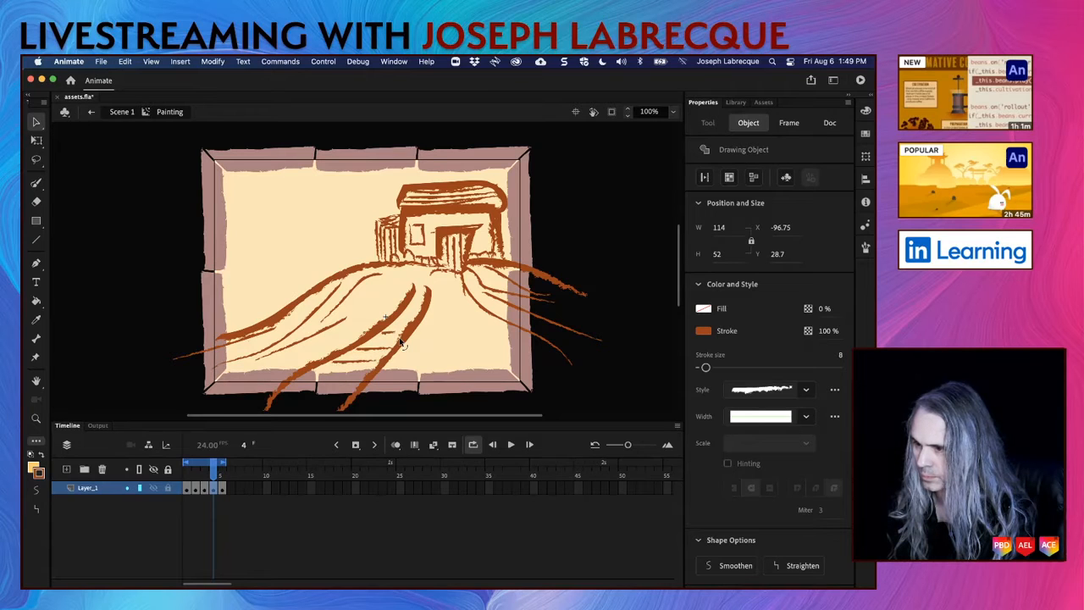
Step: Select two thin contour strokes on the left slope and nudge them together down to Y -59.55
{"action": "left_click", "coordinate": [304, 320]}
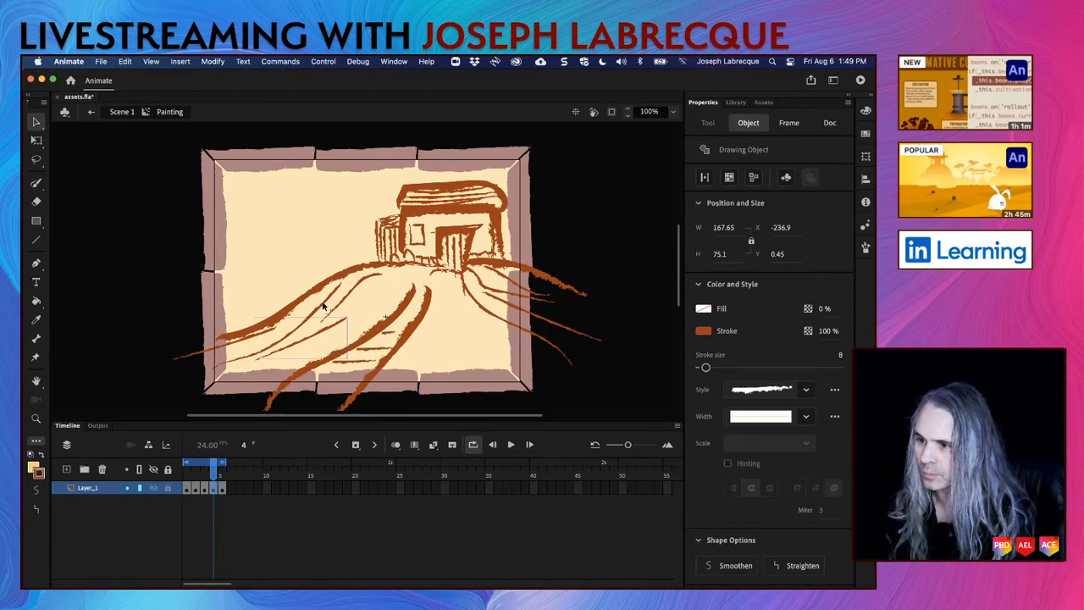
{"action": "left_click", "coordinate": [323, 331], "text": "shift"}
{"action": "key", "text": "Down"}
{"action": "key", "text": "Down"}
{"action": "key", "text": "Down"}
{"action": "key", "text": "Down"}
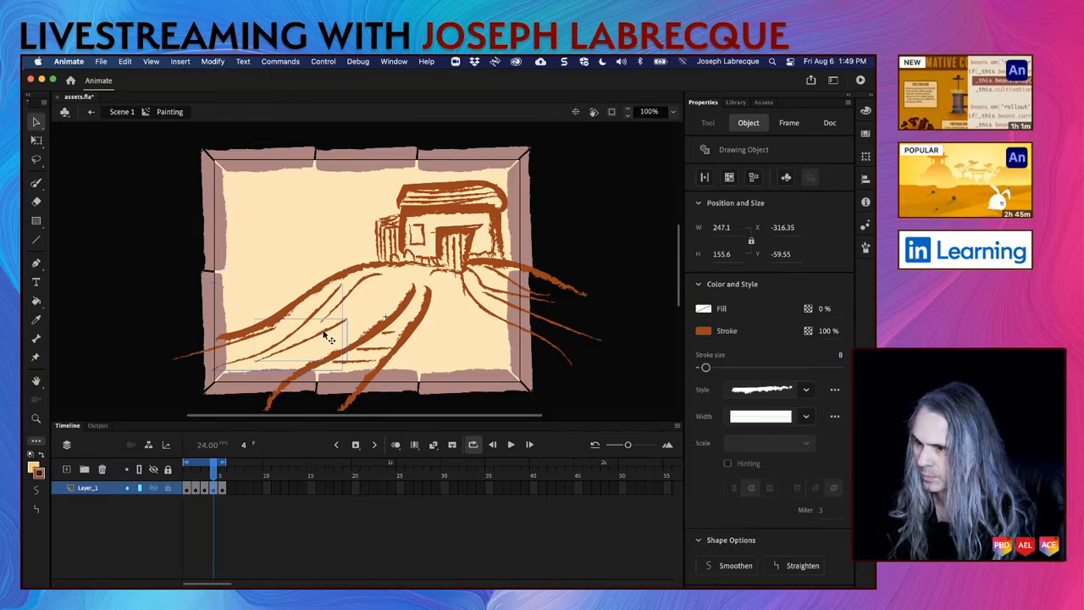
Step: Offset the left hill outline and its upper contour stroke to X -307.65, Y -87.65, and the far-left thin stroke to X -384.6, Y 23.8
{"action": "left_click", "coordinate": [362, 284]}
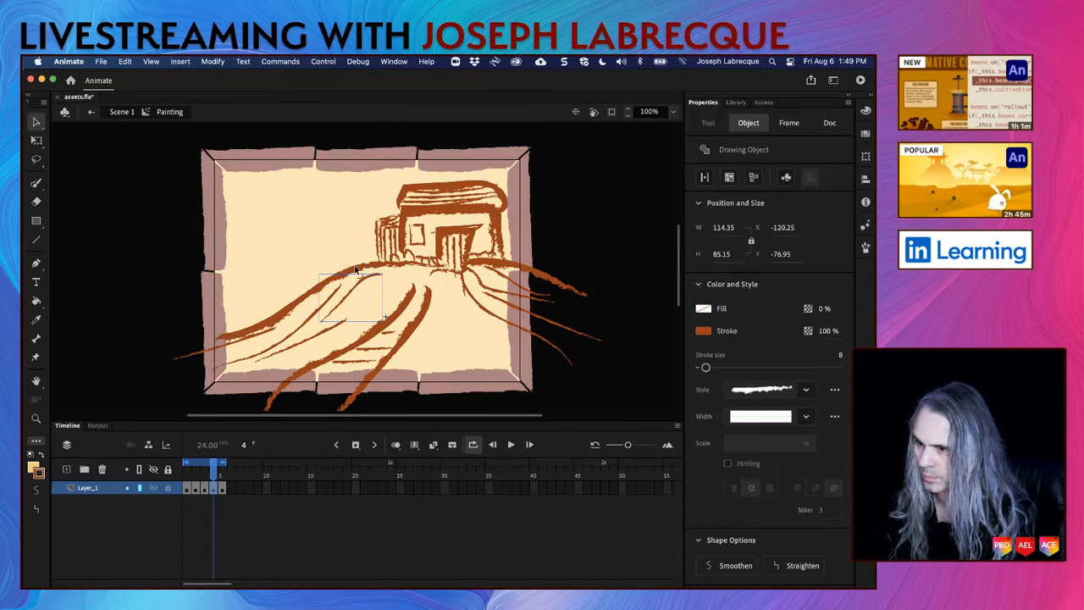
{"action": "left_click", "coordinate": [359, 272], "text": "shift"}
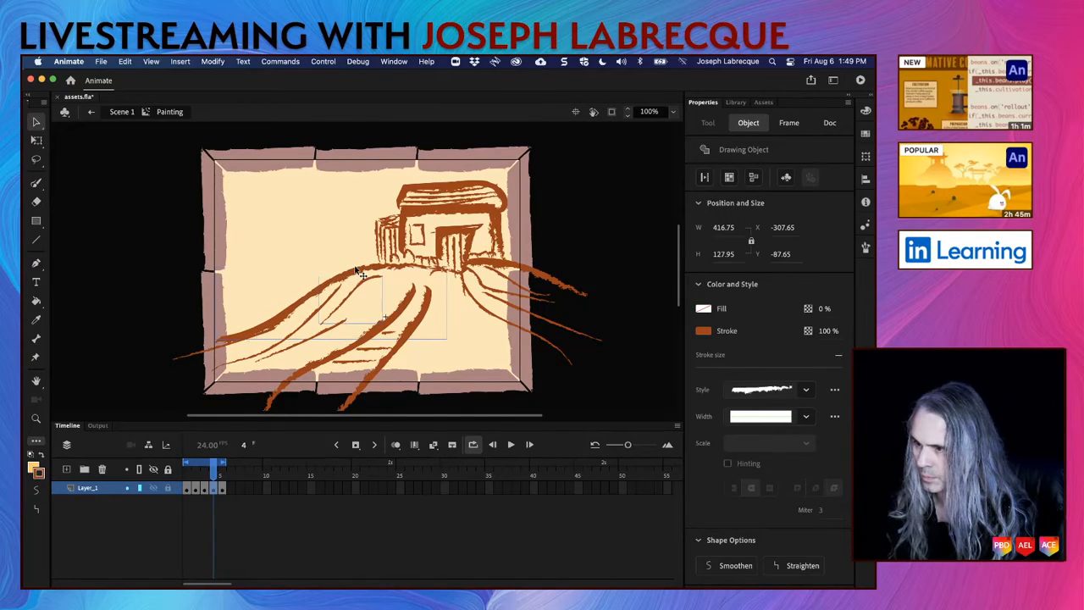
{"action": "left_click", "coordinate": [200, 361]}
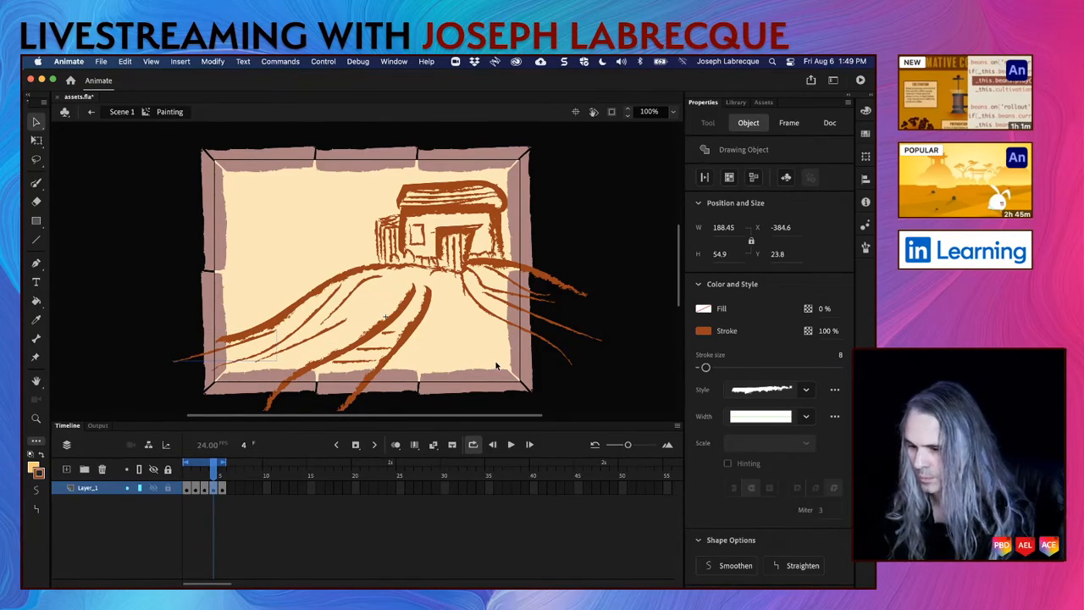
Step: Remove the fifth frame from the painting's Layer_1 and preview the shortened four-frame loop
{"action": "left_click", "coordinate": [512, 444]}
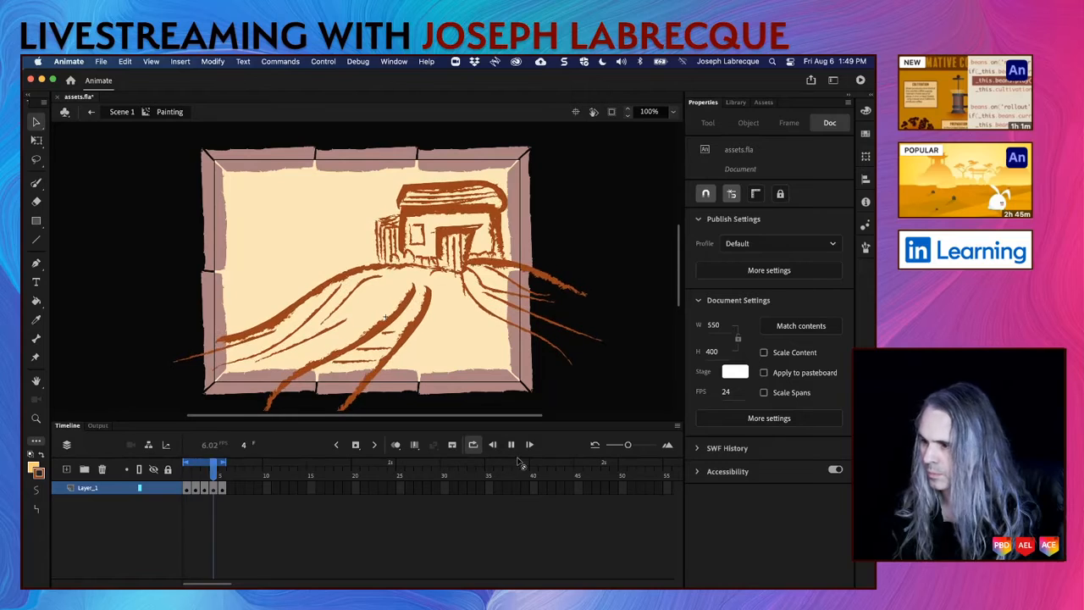
{"action": "left_click", "coordinate": [511, 445]}
{"action": "left_click", "coordinate": [224, 489]}
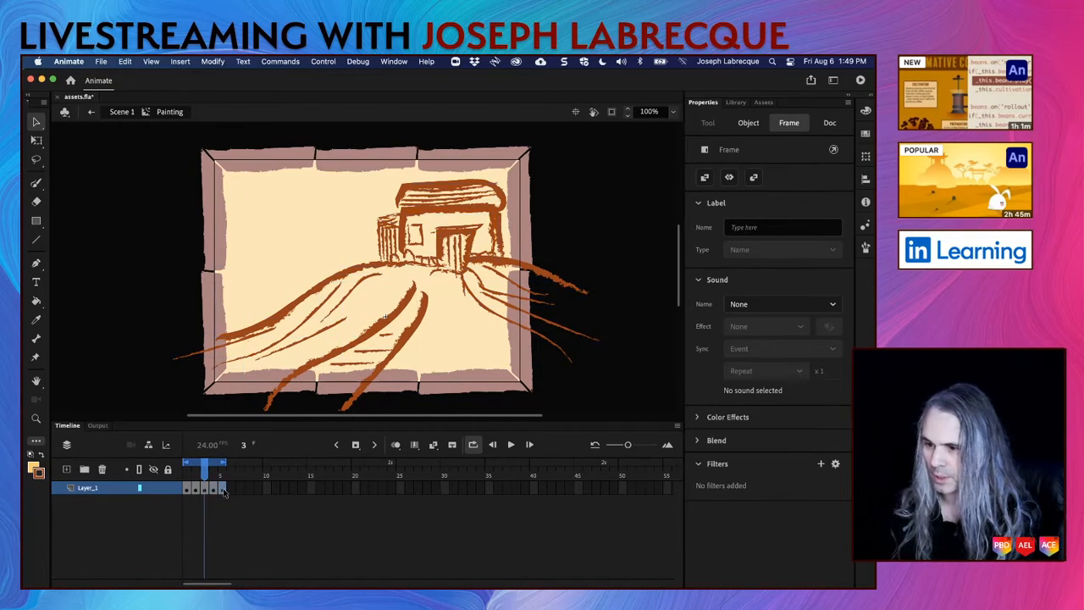
{"action": "right_click", "coordinate": [224, 491]}
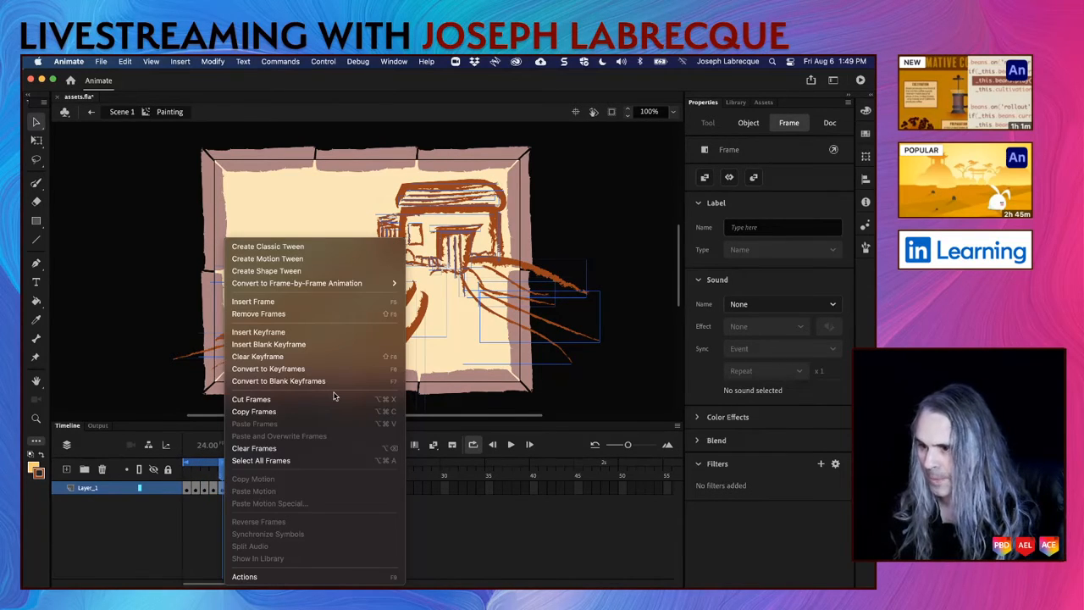
{"action": "left_click", "coordinate": [317, 320]}
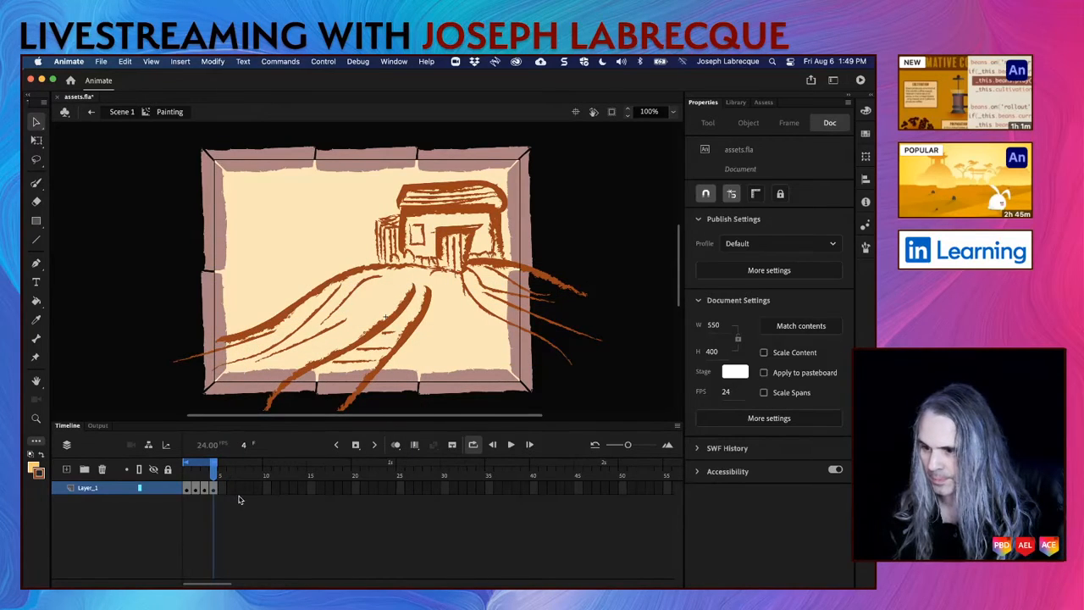
{"action": "left_click", "coordinate": [511, 444]}
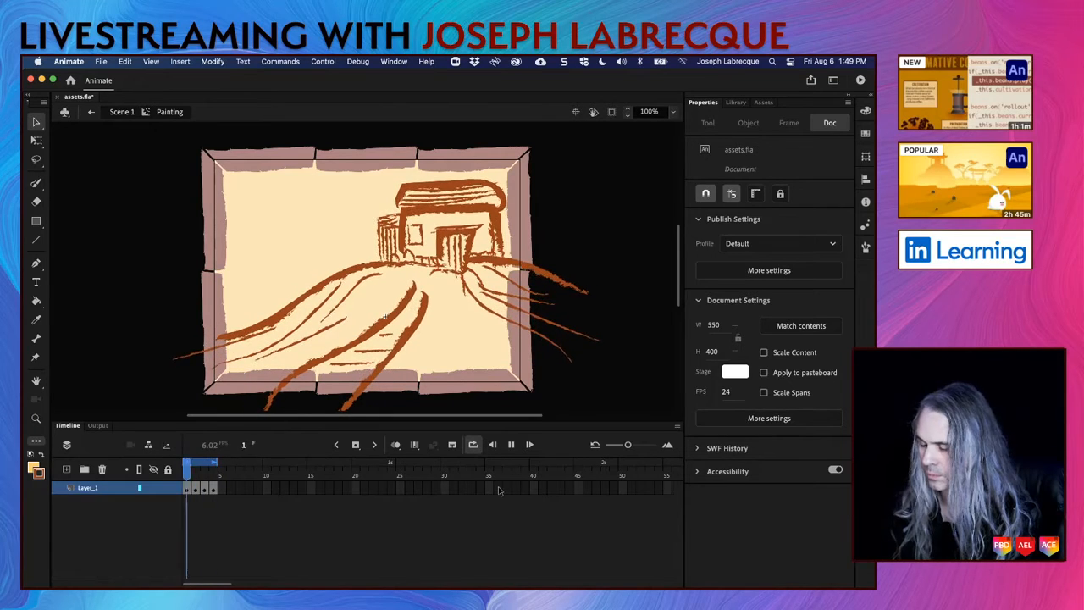
{"action": "key", "text": "Return"}
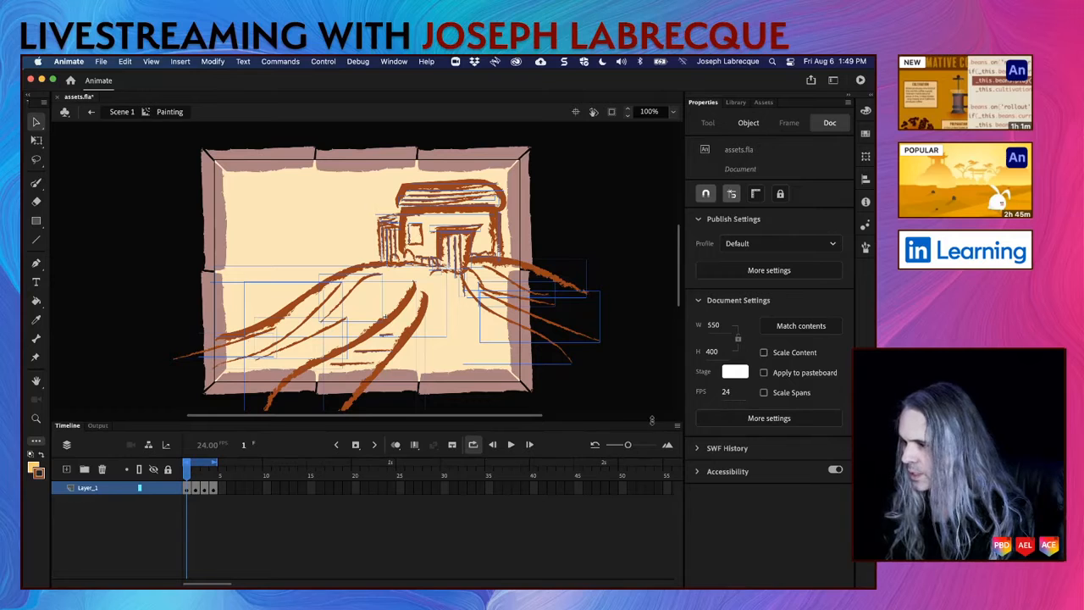
Step: Set the document frame rate to 60 FPS and preview the loop at that speed
{"action": "left_click", "coordinate": [726, 392]}
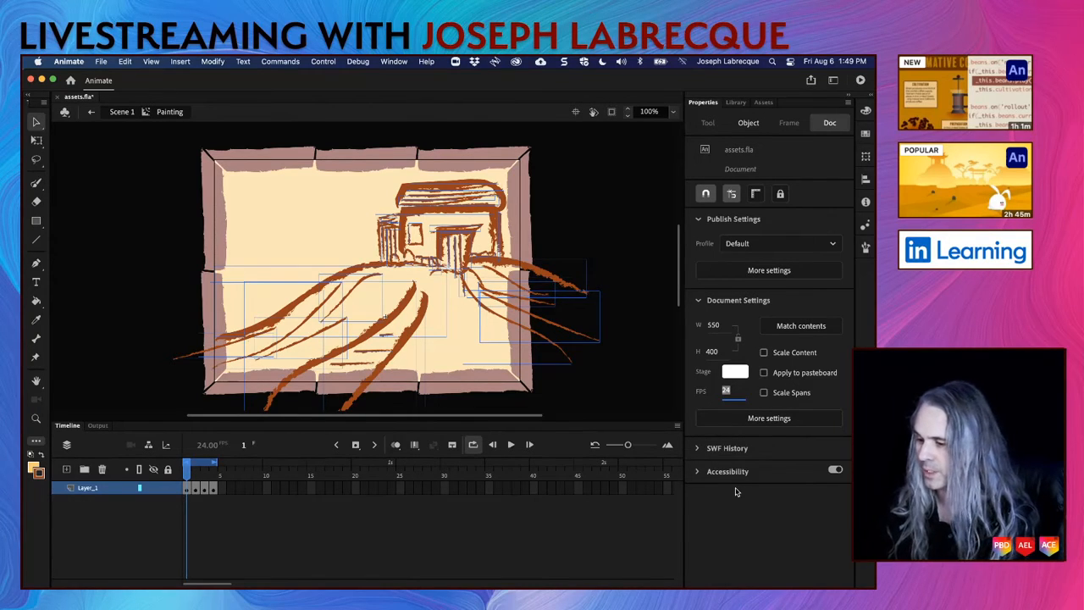
{"action": "type", "text": "60"}
{"action": "key", "text": "Return"}
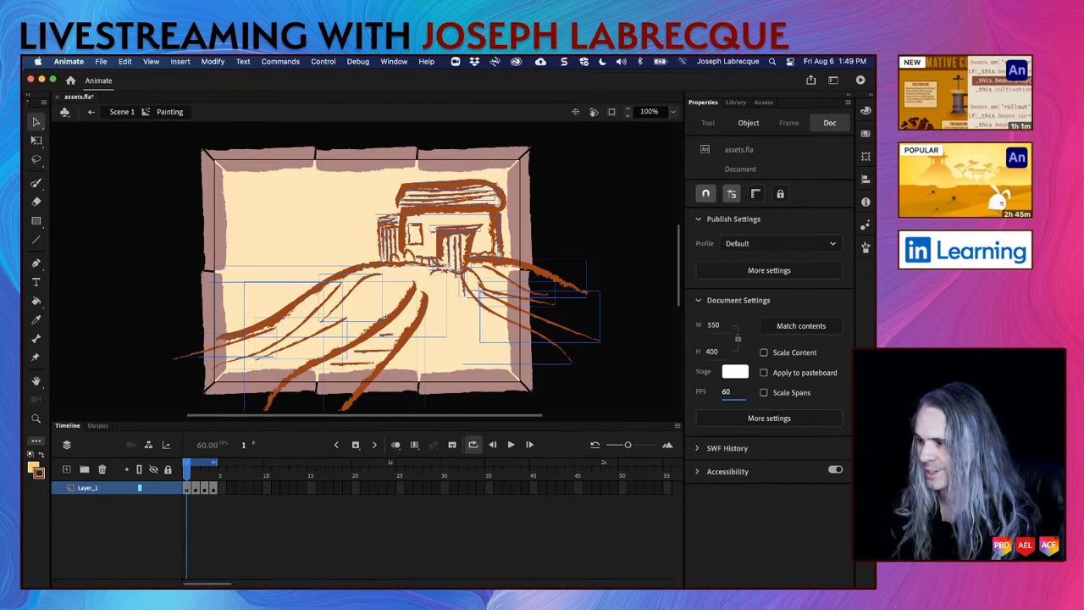
{"action": "left_click", "coordinate": [511, 444]}
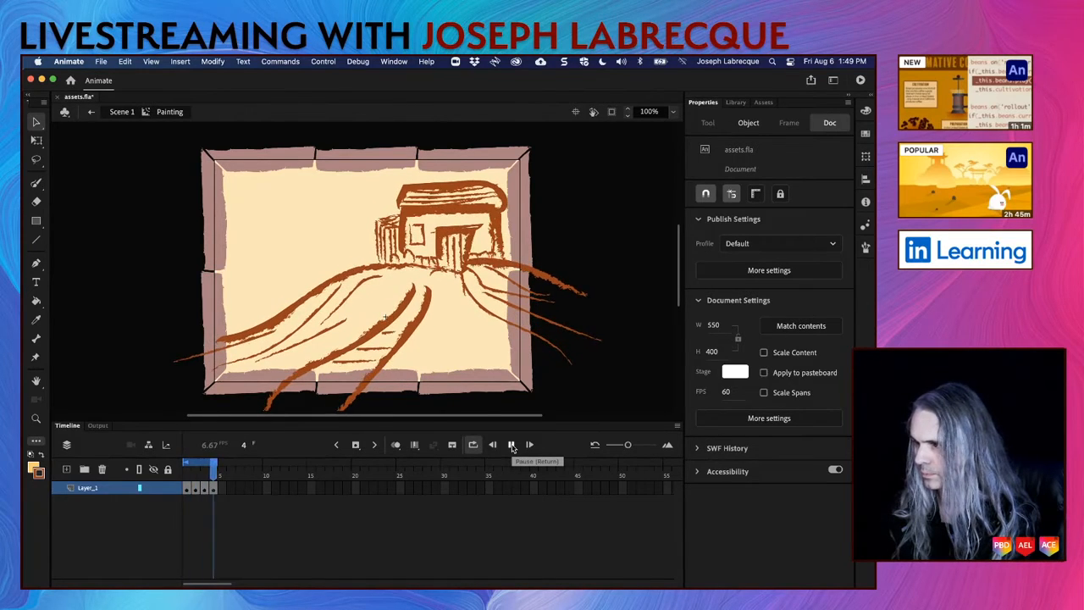
{"action": "left_click", "coordinate": [512, 444]}
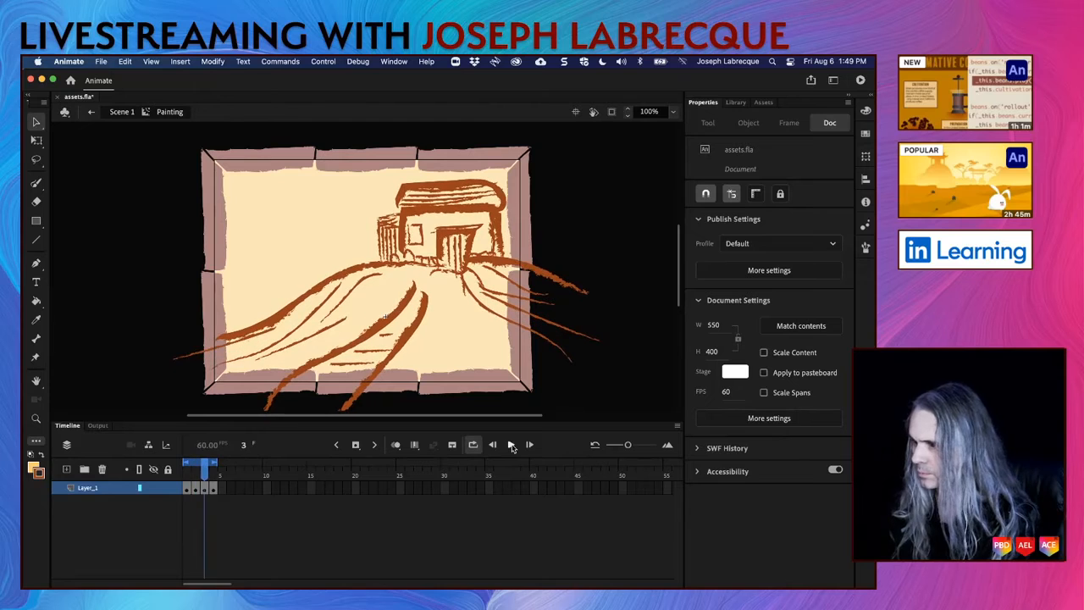
Step: Set the document frame rate to 30 FPS and preview the loop
{"action": "type", "text": "3"}
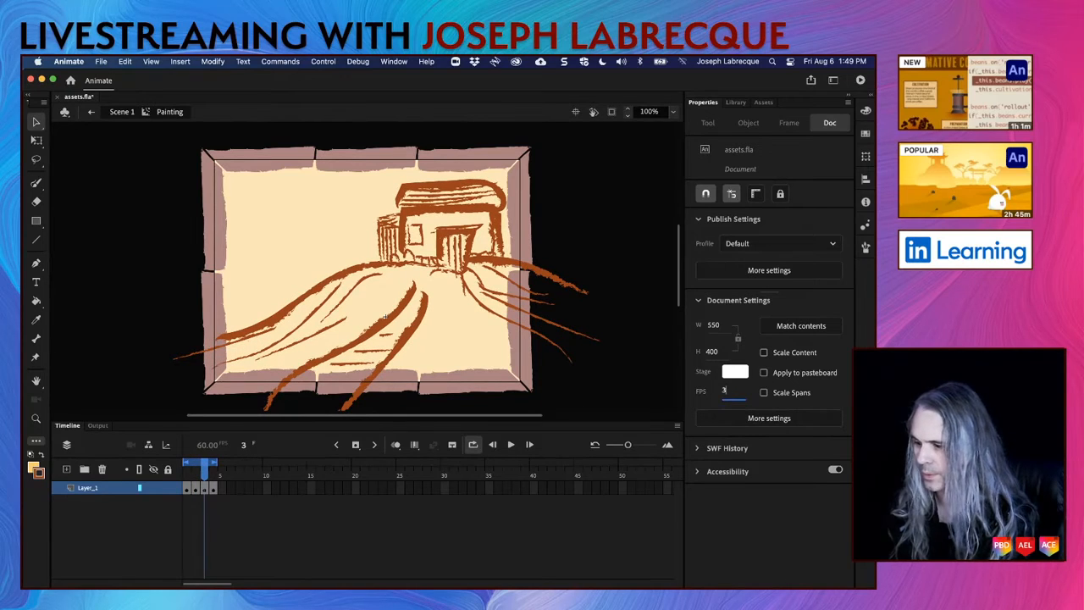
{"action": "type", "text": "0"}
{"action": "key", "text": "Return"}
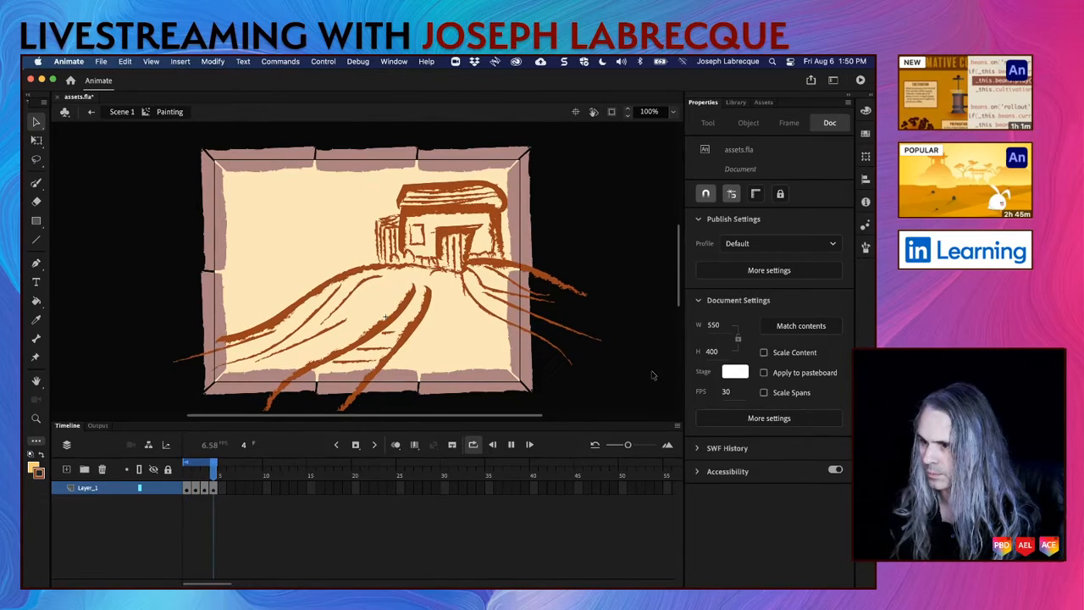
{"action": "key", "text": "Return"}
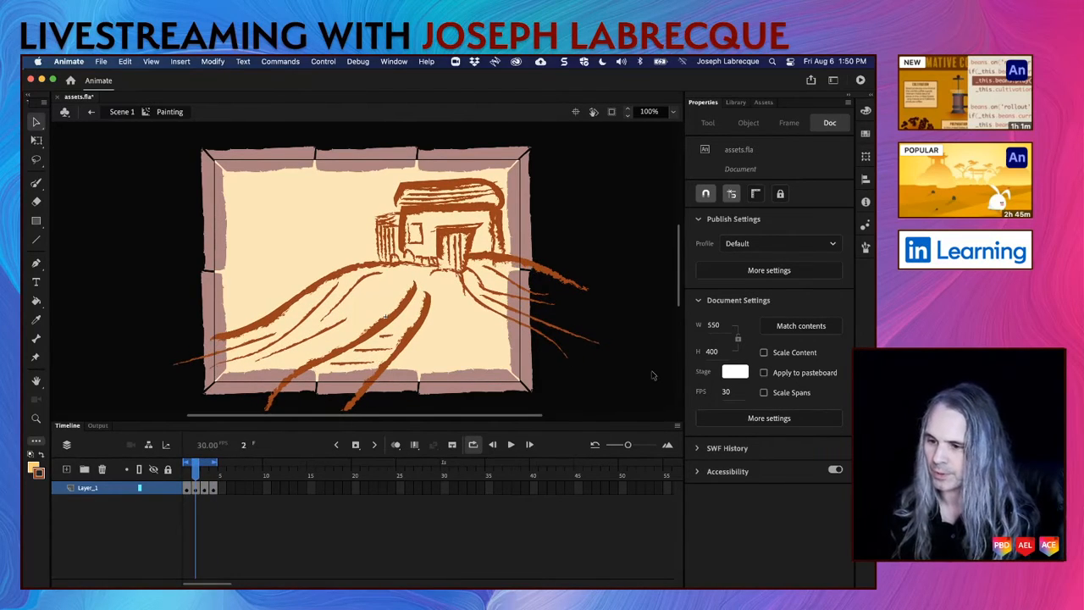
Step: On frame 3, select the left hill and path strokes and nudge them together up to Y -88.65 and slightly to the right
{"action": "left_click", "coordinate": [204, 490]}
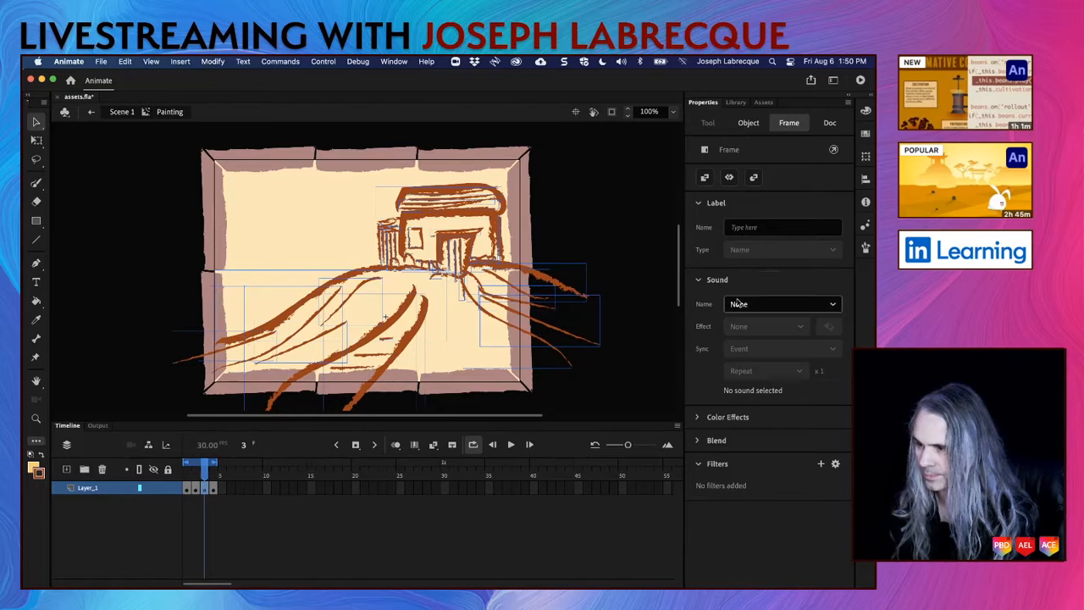
{"action": "left_click", "coordinate": [655, 377]}
{"action": "mouse_move", "coordinate": [268, 294]}
{"action": "left_mouse_down"}
{"action": "mouse_move", "coordinate": [387, 351]}
{"action": "mouse_move", "coordinate": [392, 364]}
{"action": "left_mouse_up"}
{"action": "key", "text": "Up"}
{"action": "key", "text": "Up"}
{"action": "key", "text": "Up"}
{"action": "key", "text": "Up"}
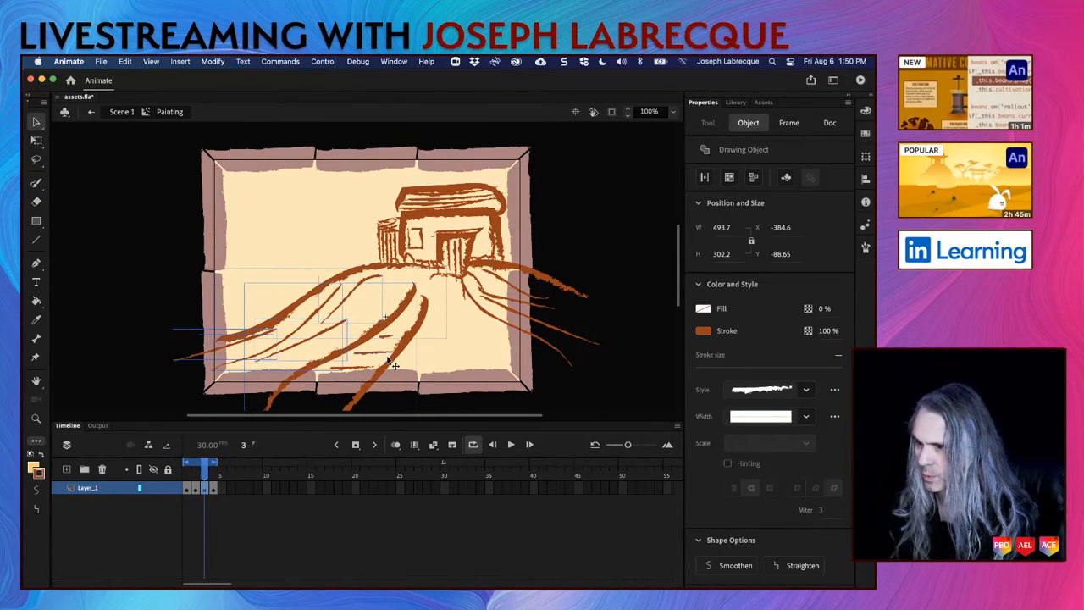
{"action": "key", "text": "Right"}
{"action": "key", "text": "Right"}
Step: Select the main house strokes, including the roof, and nudge them together left to X -21.9 and slightly down
{"action": "mouse_move", "coordinate": [587, 161]}
{"action": "left_mouse_down"}
{"action": "mouse_move", "coordinate": [532, 180]}
{"action": "mouse_move", "coordinate": [454, 229]}
{"action": "left_mouse_up"}
{"action": "key", "text": "Left"}
{"action": "key", "text": "Left"}
{"action": "key", "text": "Left"}
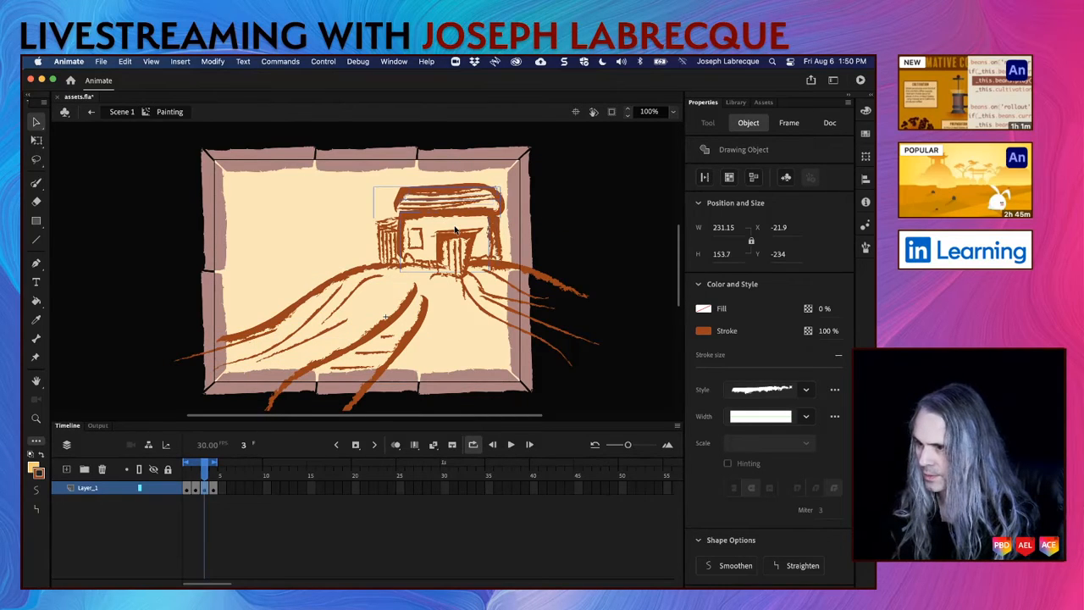
{"action": "key", "text": "Down"}
{"action": "key", "text": "Down"}
{"action": "key", "text": "Down"}
Step: Nudge the thick door-frame stroke up to Y -146.4, and select the thin contour strokes on the right slope
{"action": "left_click", "coordinate": [467, 245]}
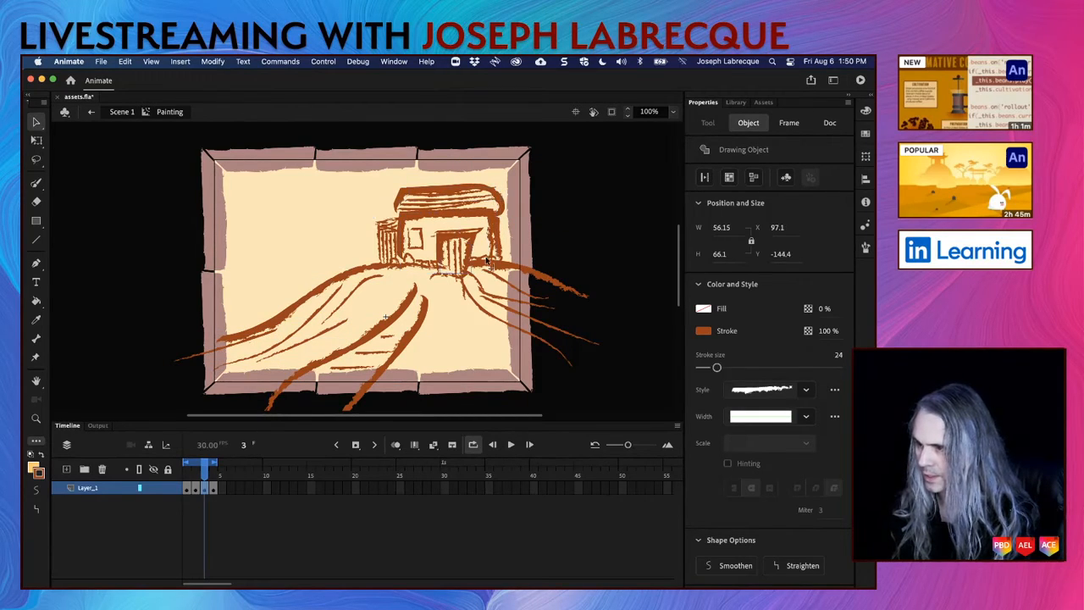
{"action": "key", "text": "Up"}
{"action": "key", "text": "Up"}
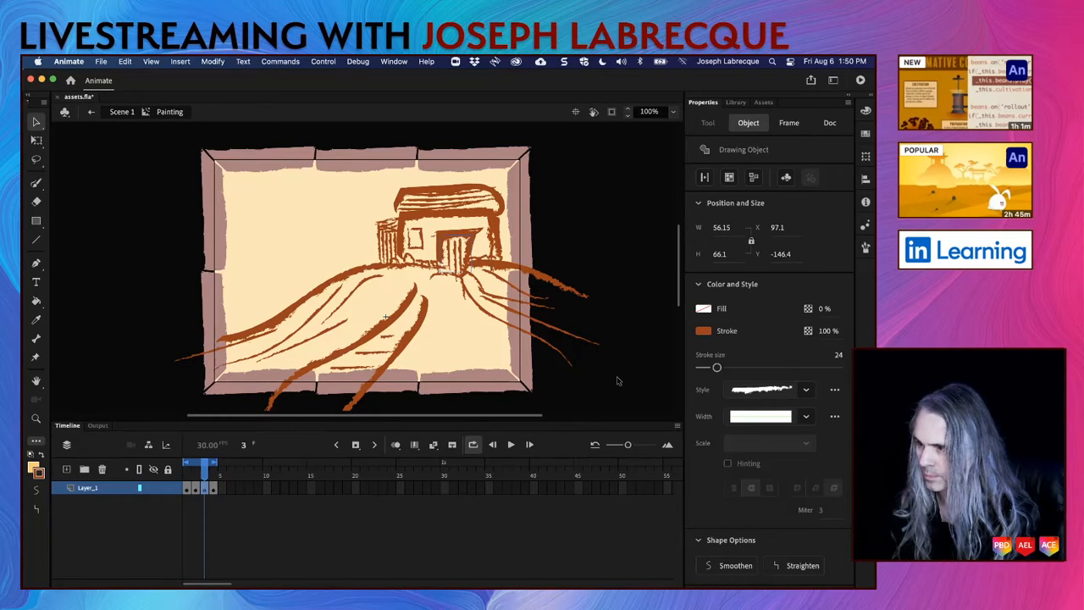
{"action": "left_click_drag", "start_coordinate": [586, 370], "coordinate": [532, 316]}
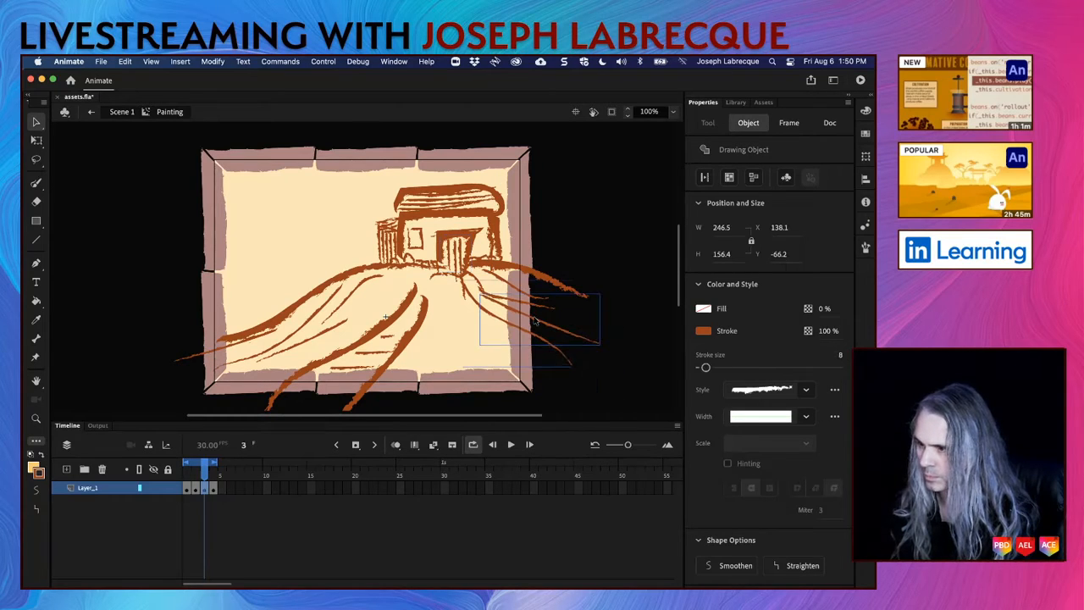
{"action": "left_click", "coordinate": [644, 303]}
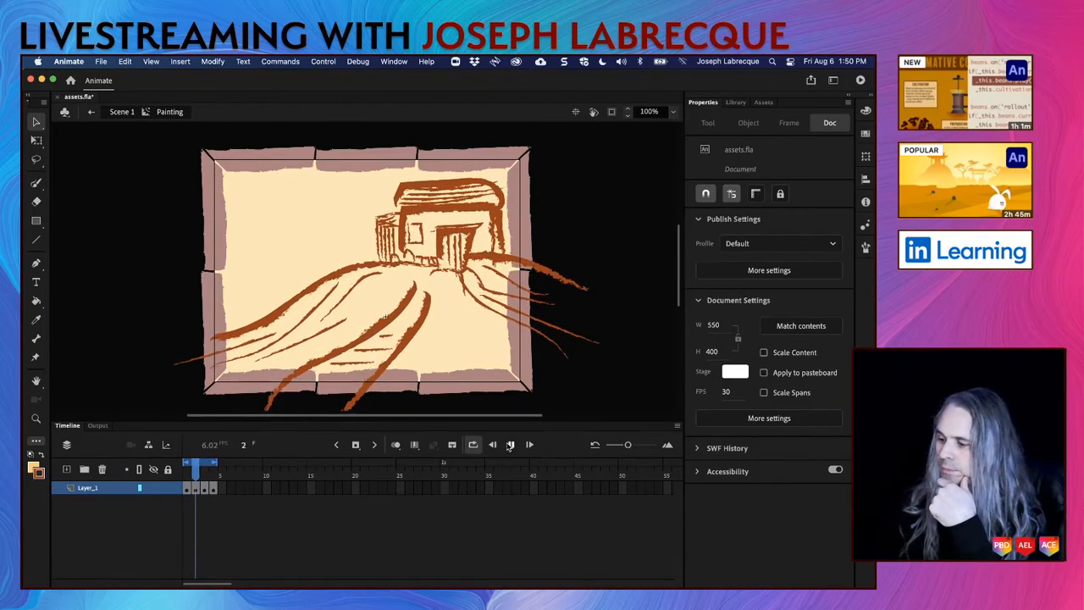
Step: Stop the loop preview, save assets.fla, and return to Scene 1 with nothing selected
{"action": "left_click", "coordinate": [510, 444]}
{"action": "key", "text": "super+a"}
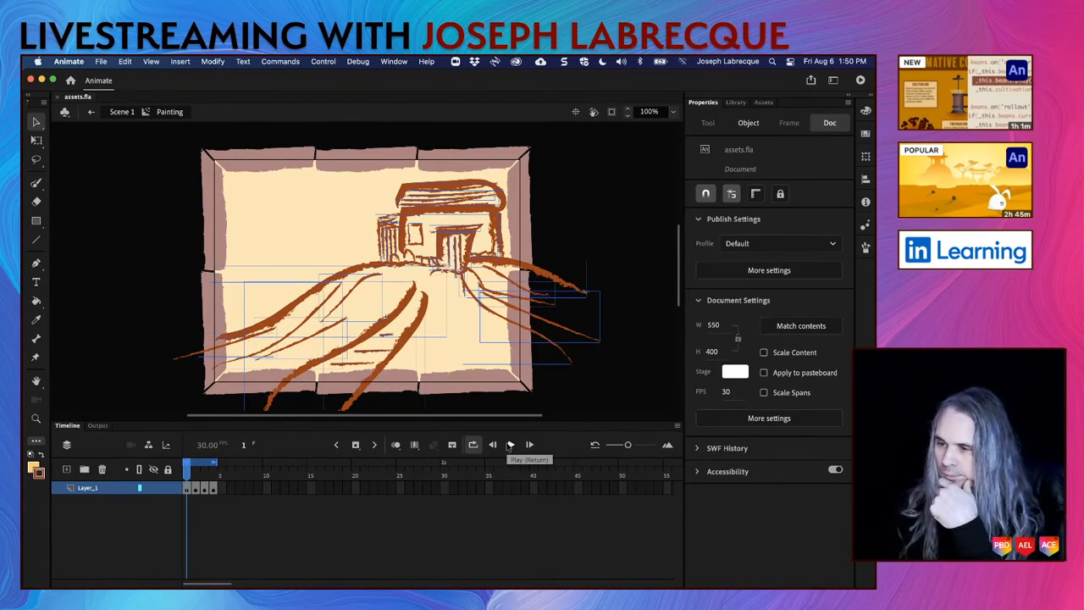
{"action": "left_click", "coordinate": [121, 112]}
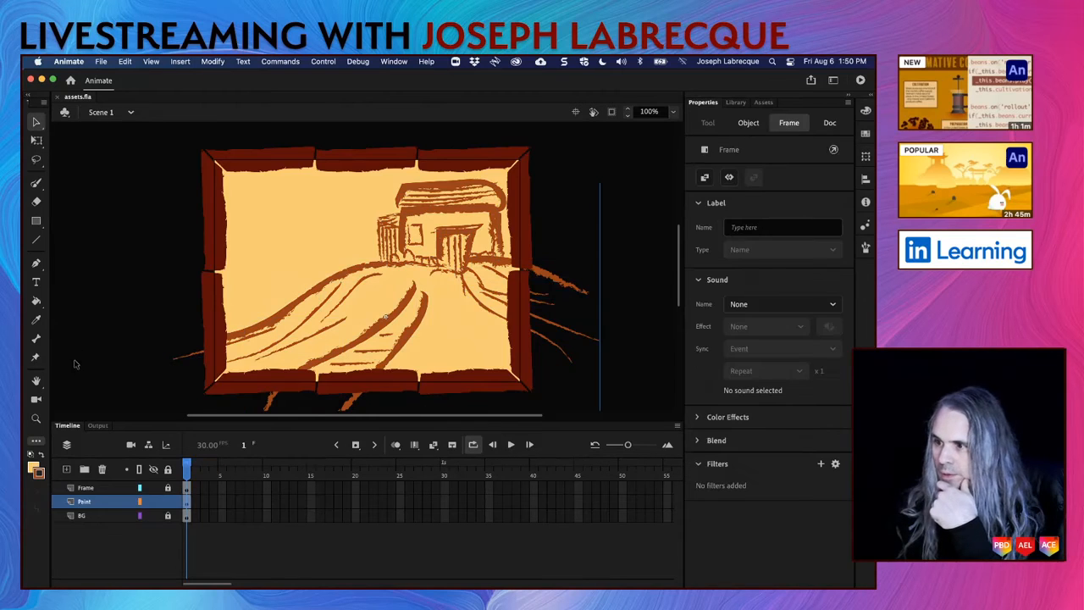
{"action": "left_click", "coordinate": [153, 361]}
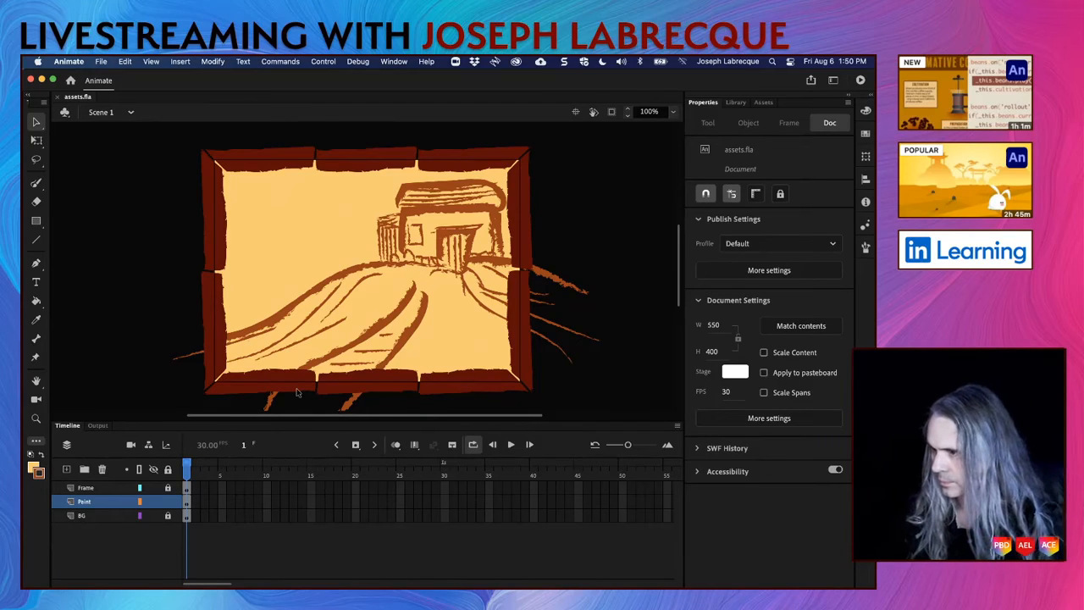
Step: Test the movie, view the assets.swf preview enlarged, and rerun the test with its window placed over the stage artwork
{"action": "left_click", "coordinate": [862, 81]}
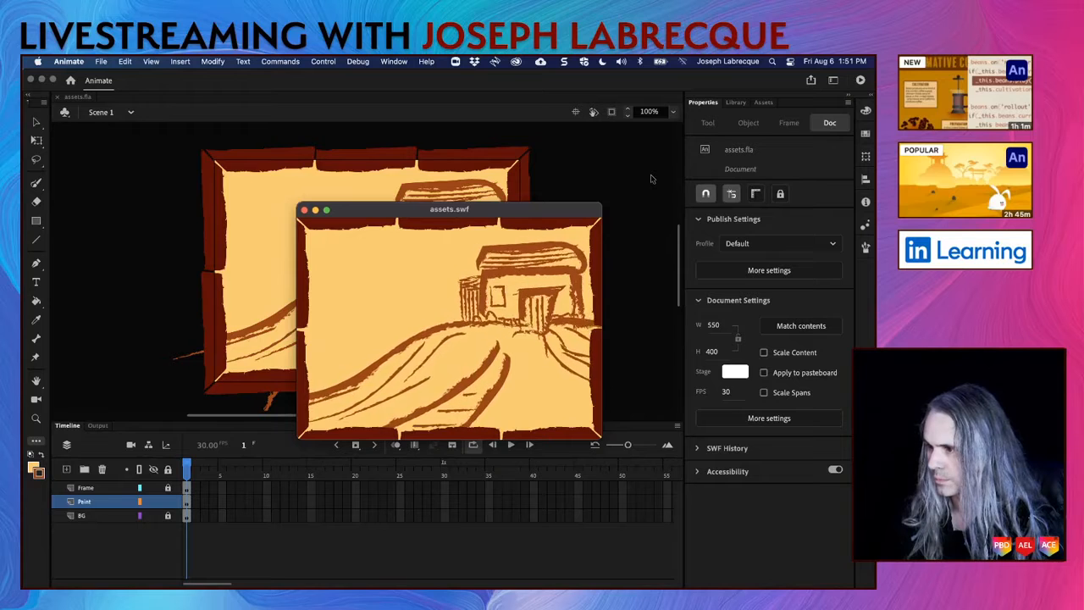
{"action": "left_click_drag", "start_coordinate": [572, 213], "coordinate": [551, 173]}
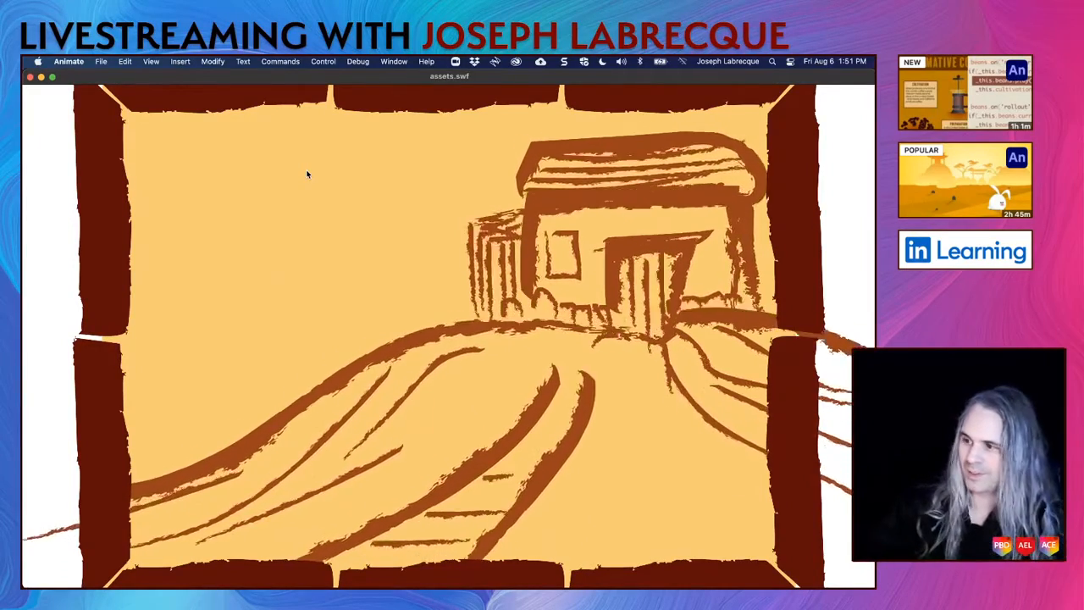
{"action": "left_click", "coordinate": [52, 77]}
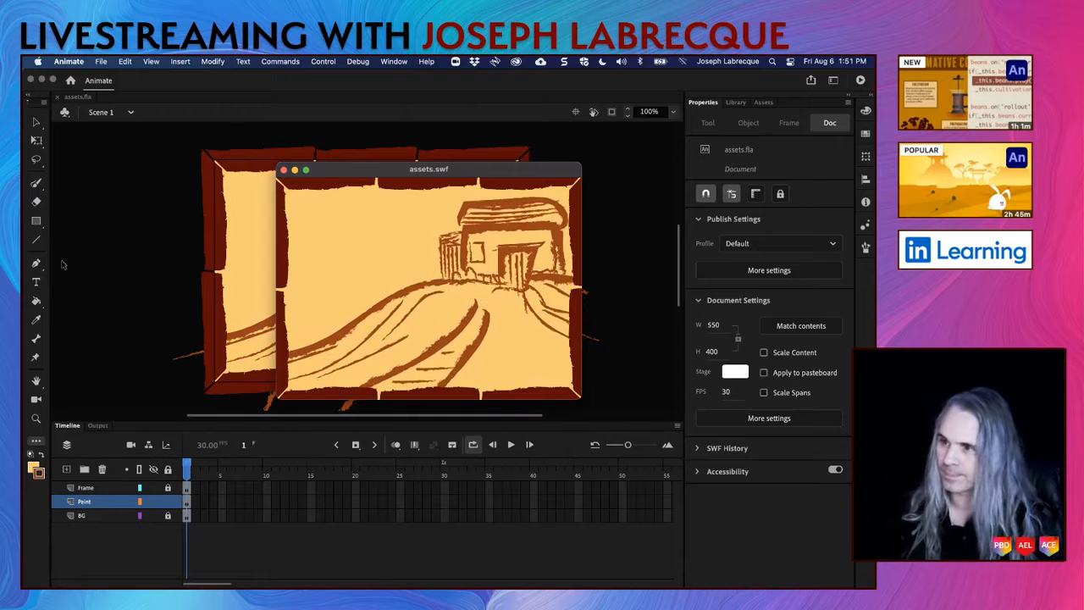
{"action": "left_click", "coordinate": [284, 170]}
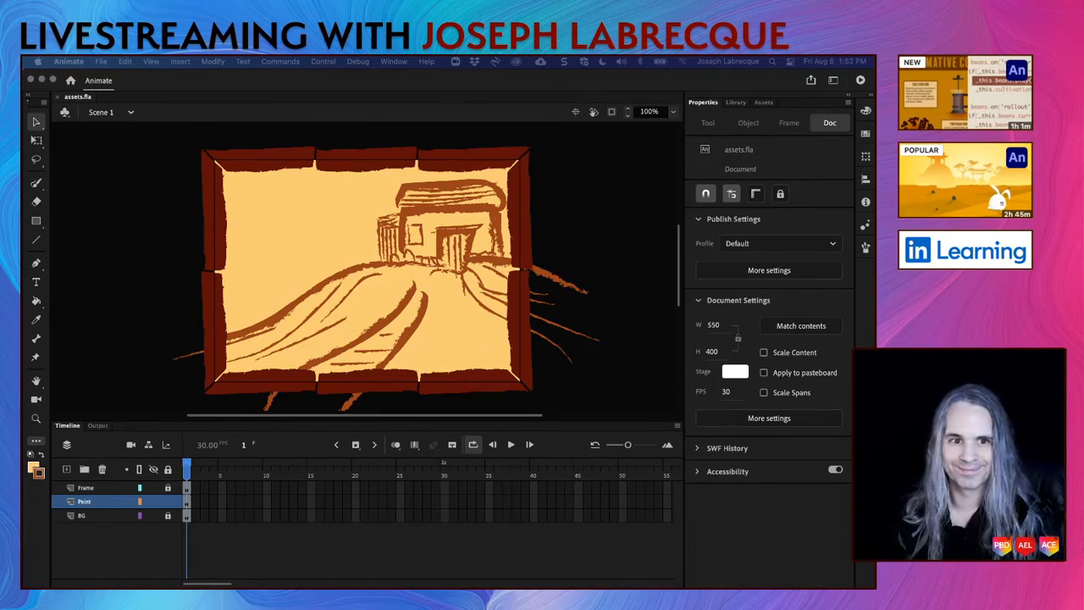
{"action": "left_click", "coordinate": [860, 80]}
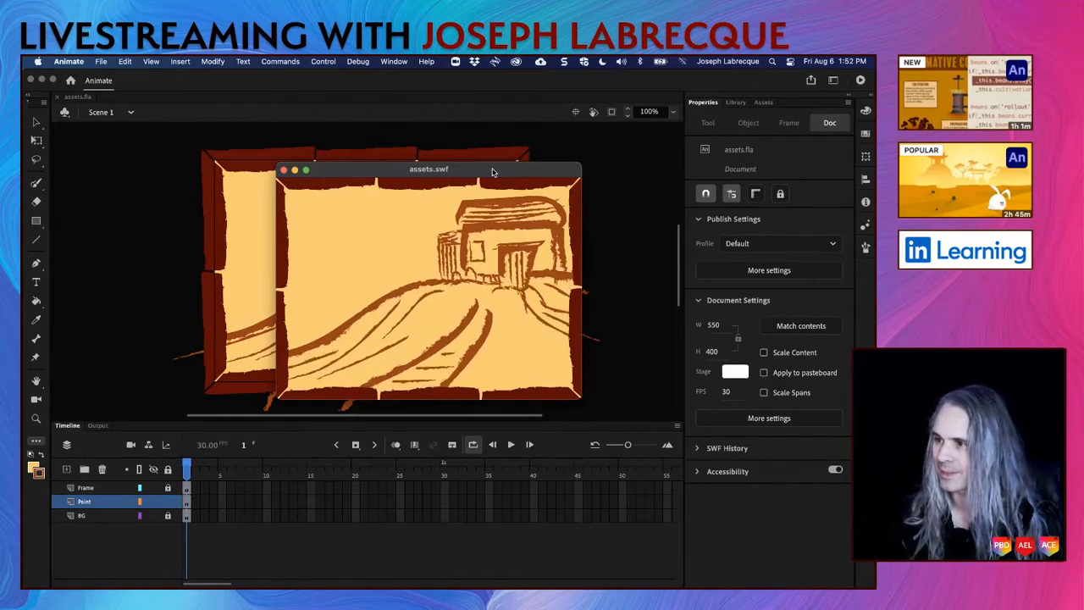
{"action": "left_click_drag", "start_coordinate": [492, 171], "coordinate": [429, 162]}
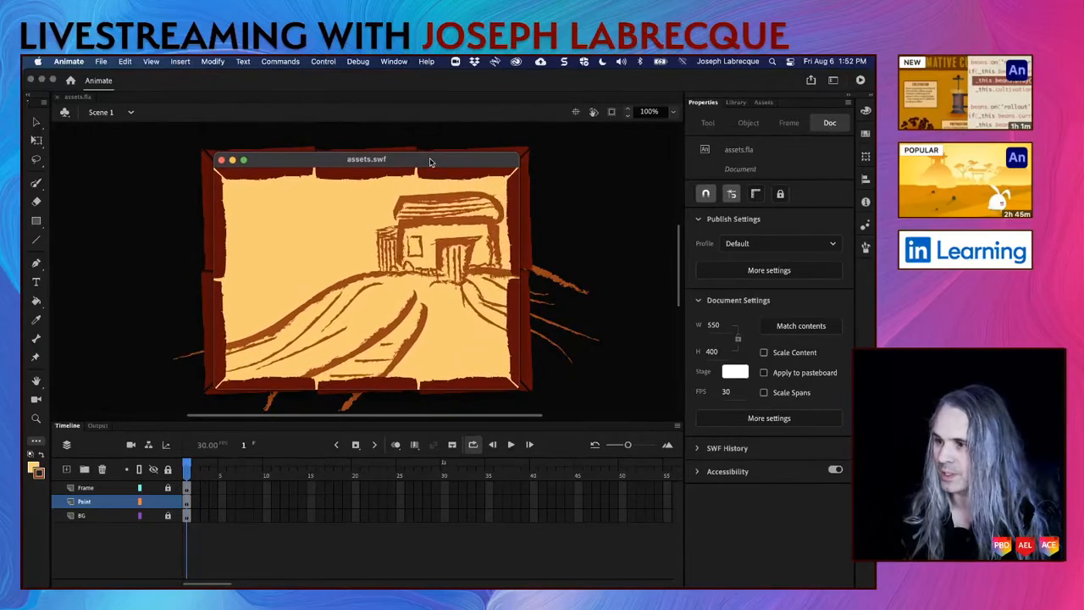